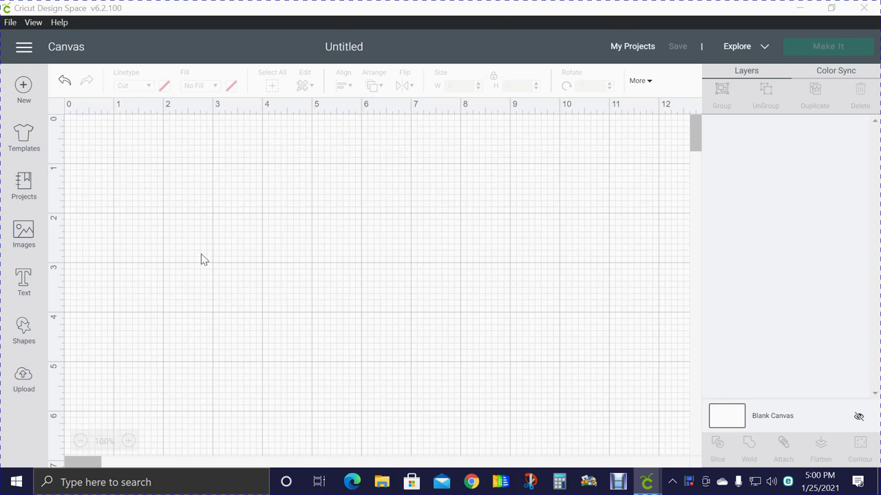
Step: Open the Images library's Image Sets category and scroll through its 3,400 sets
{"action": "left_click", "coordinate": [21, 242]}
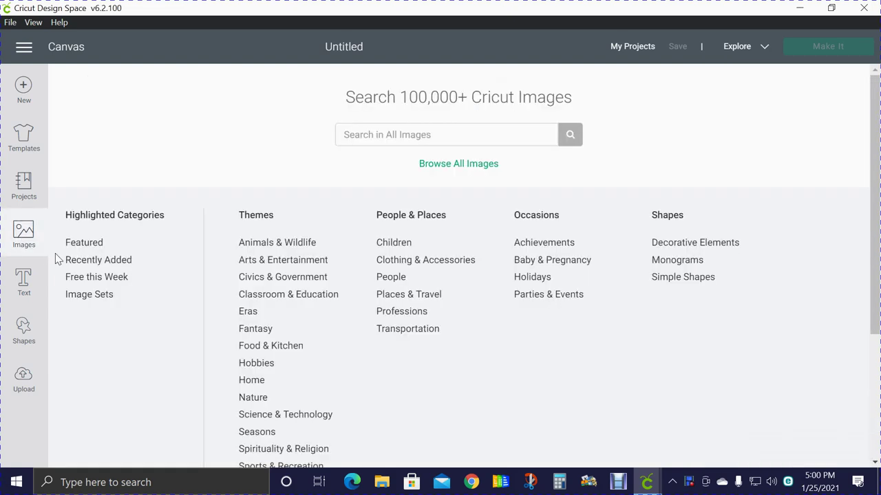
{"action": "left_click", "coordinate": [98, 301]}
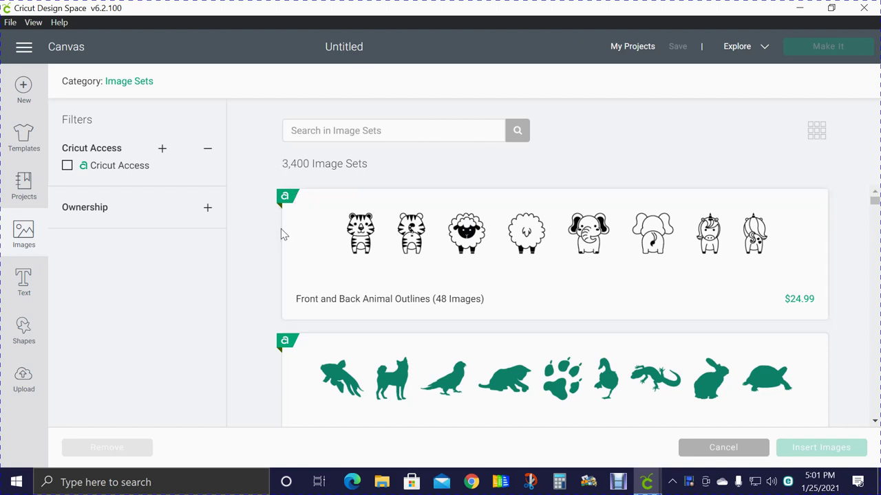
{"action": "scroll", "coordinate": [526, 310], "scroll_direction": "down", "scroll_amount": 4}
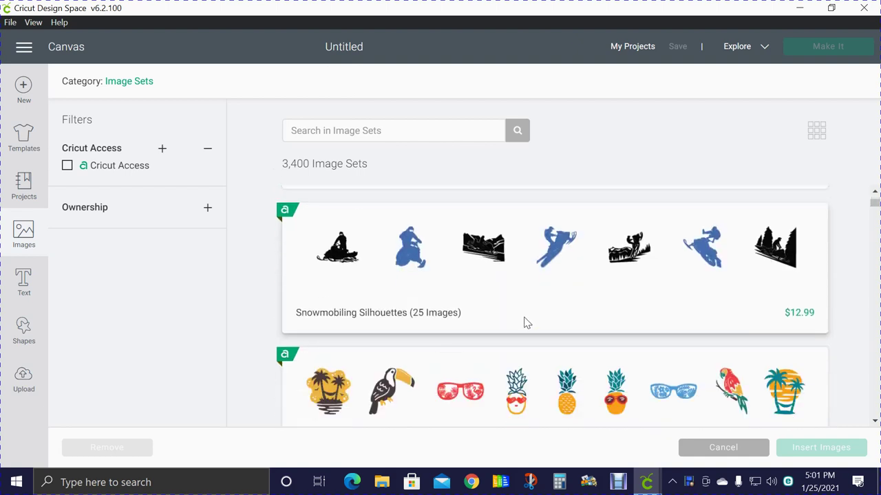
{"action": "scroll", "coordinate": [527, 324], "scroll_direction": "down", "scroll_amount": 1}
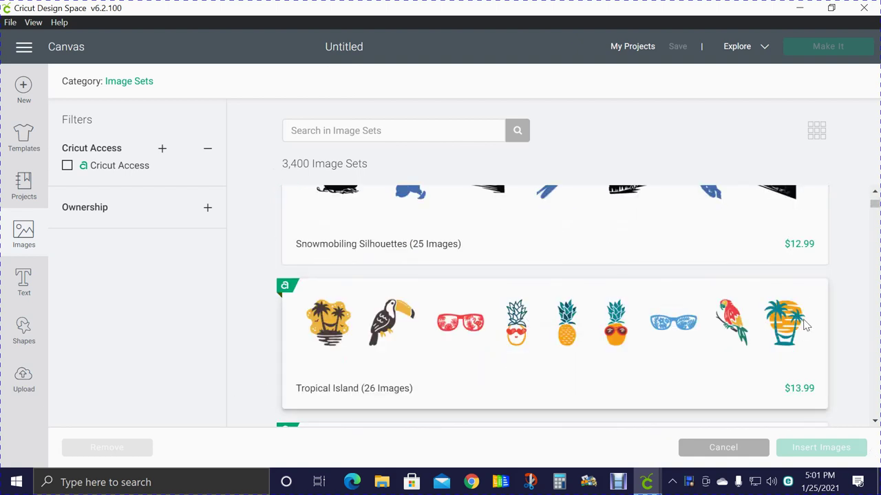
{"action": "scroll", "coordinate": [797, 302], "scroll_direction": "up", "scroll_amount": 5}
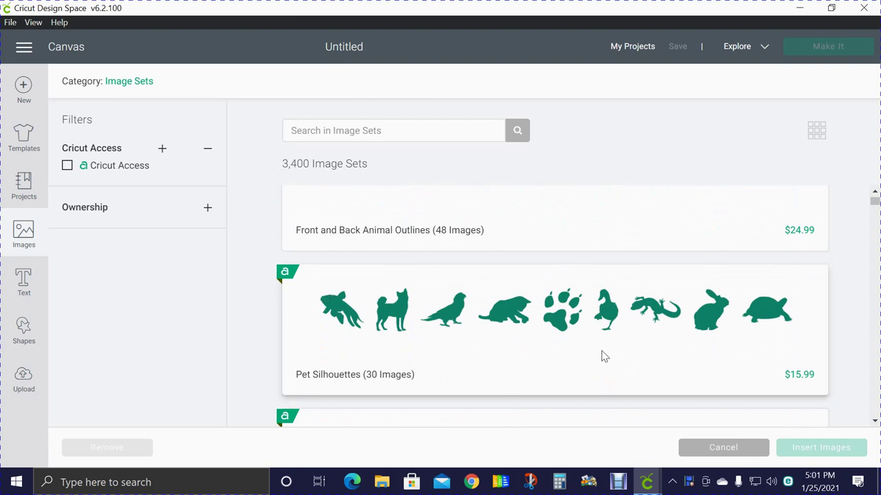
{"action": "scroll", "coordinate": [580, 350], "scroll_direction": "down", "scroll_amount": 2}
{"action": "scroll", "coordinate": [578, 346], "scroll_direction": "up", "scroll_amount": 2}
{"action": "scroll", "coordinate": [577, 344], "scroll_direction": "down", "scroll_amount": 3}
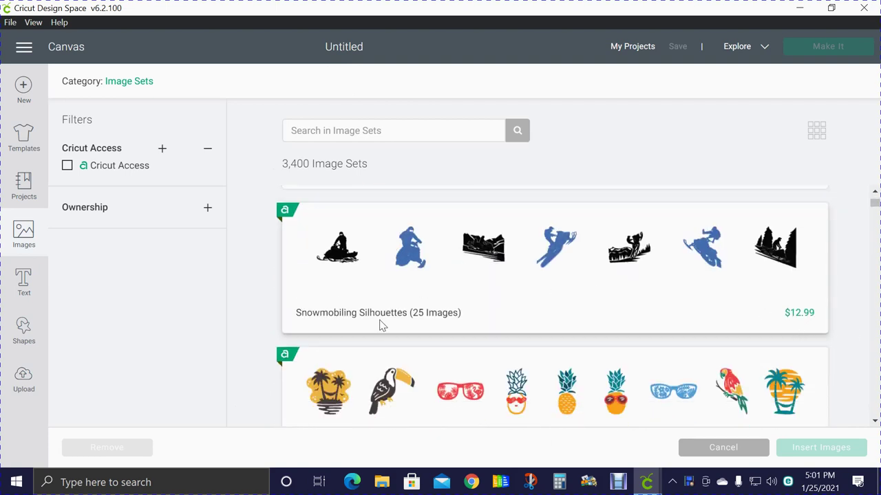
{"action": "left_click", "coordinate": [421, 265]}
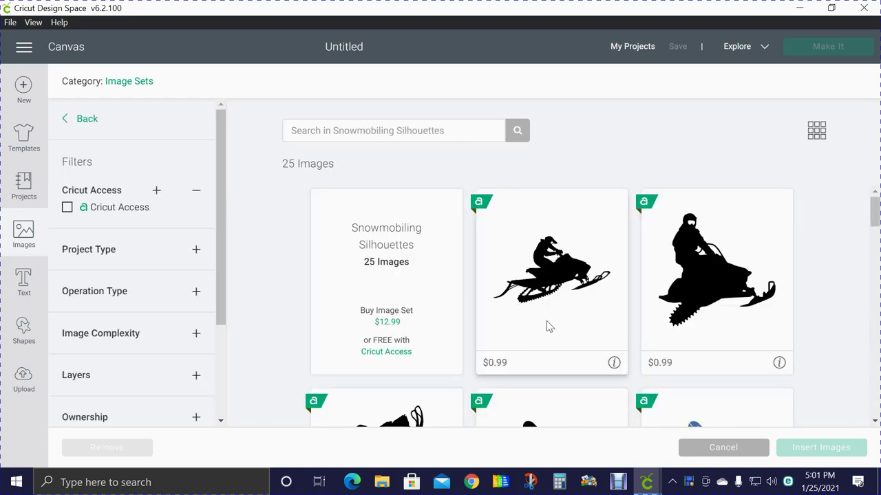
{"action": "scroll", "coordinate": [566, 304], "scroll_direction": "down", "scroll_amount": 3}
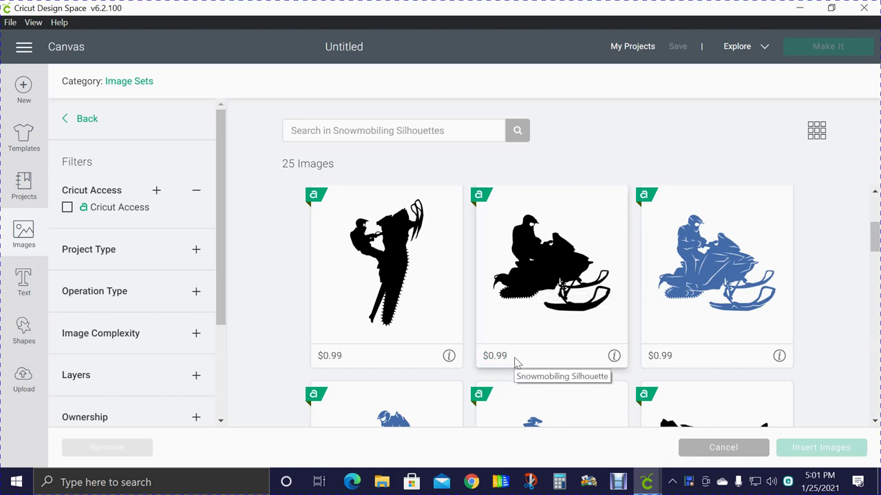
{"action": "scroll", "coordinate": [537, 329], "scroll_direction": "up", "scroll_amount": 3}
{"action": "scroll", "coordinate": [534, 327], "scroll_direction": "down", "scroll_amount": 4}
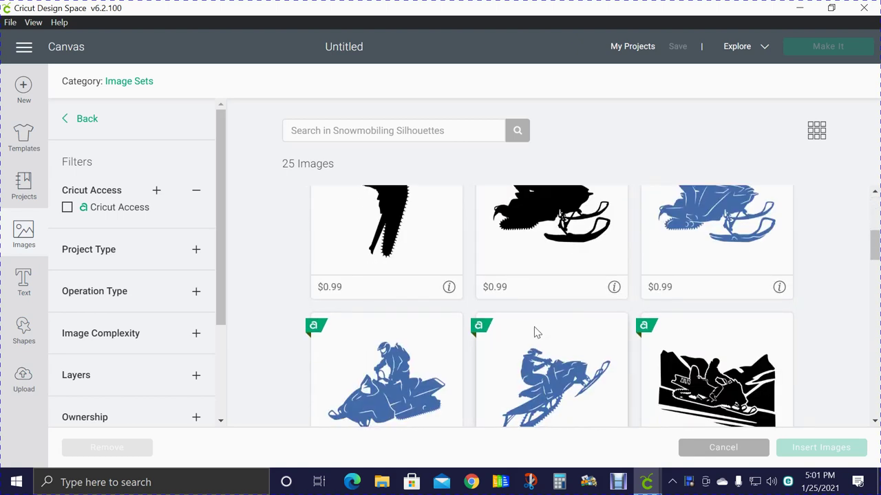
{"action": "scroll", "coordinate": [536, 334], "scroll_direction": "down", "scroll_amount": 3}
{"action": "scroll", "coordinate": [536, 340], "scroll_direction": "down", "scroll_amount": 3}
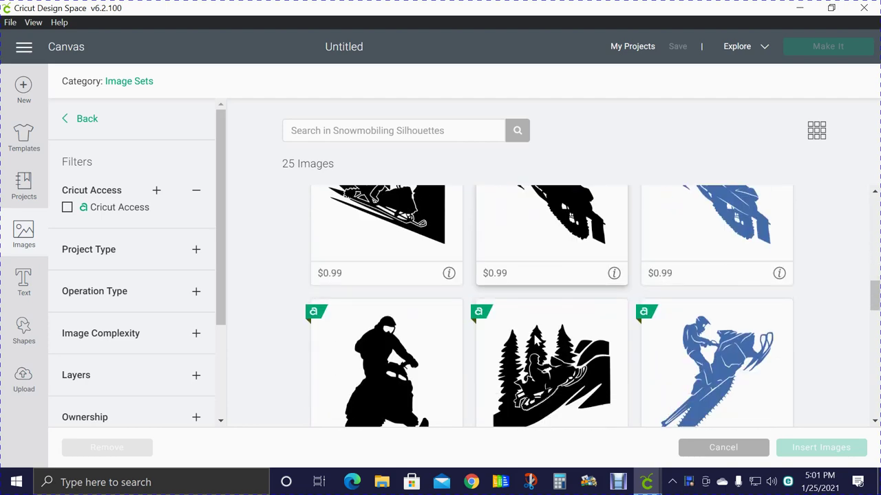
{"action": "scroll", "coordinate": [539, 351], "scroll_direction": "down", "scroll_amount": 2}
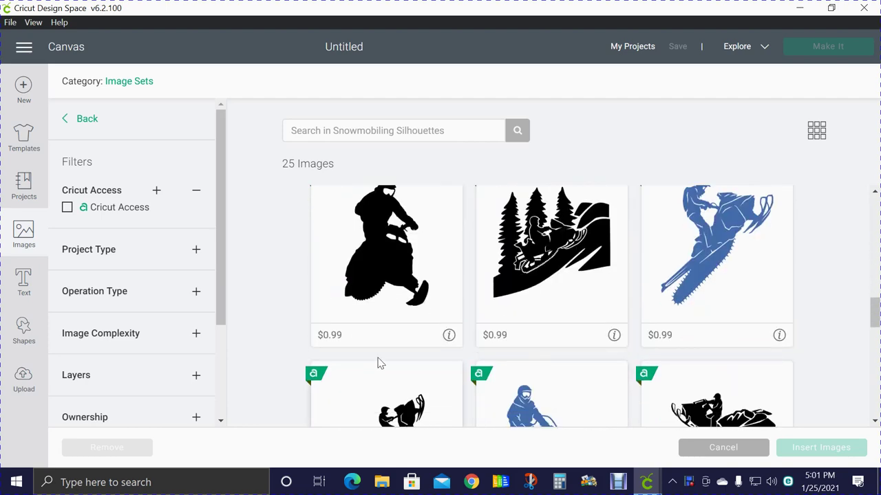
{"action": "scroll", "coordinate": [585, 318], "scroll_direction": "down", "scroll_amount": 3}
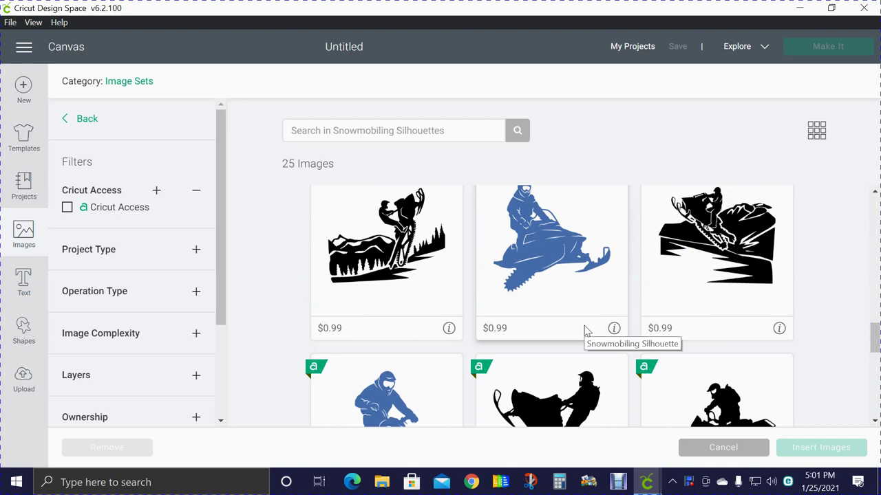
{"action": "scroll", "coordinate": [584, 330], "scroll_direction": "down", "scroll_amount": 1}
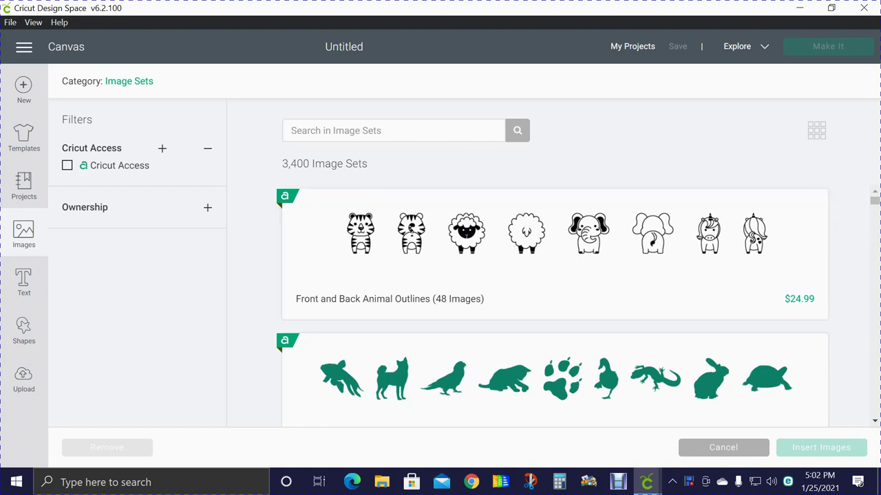
Step: Search the image sets for 'cricut craft room basics'
{"action": "left_click", "coordinate": [291, 131]}
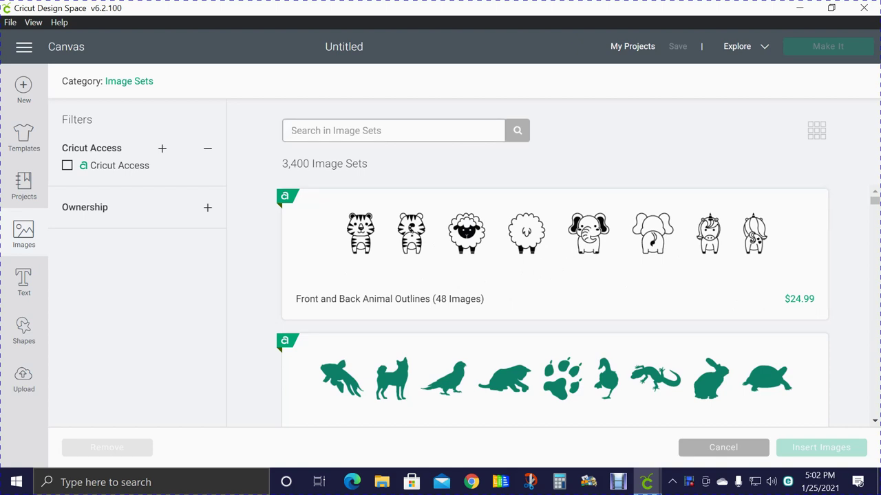
{"action": "type", "text": "cr"}
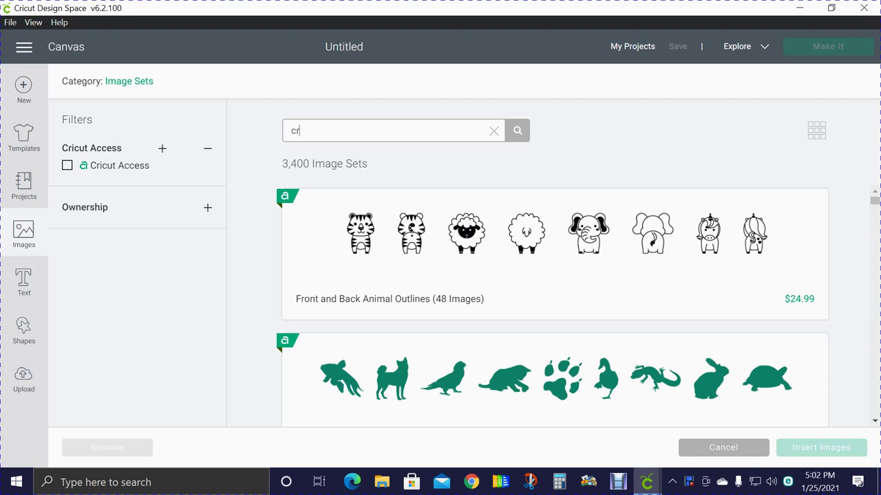
{"action": "type", "text": "icut craft room basics"}
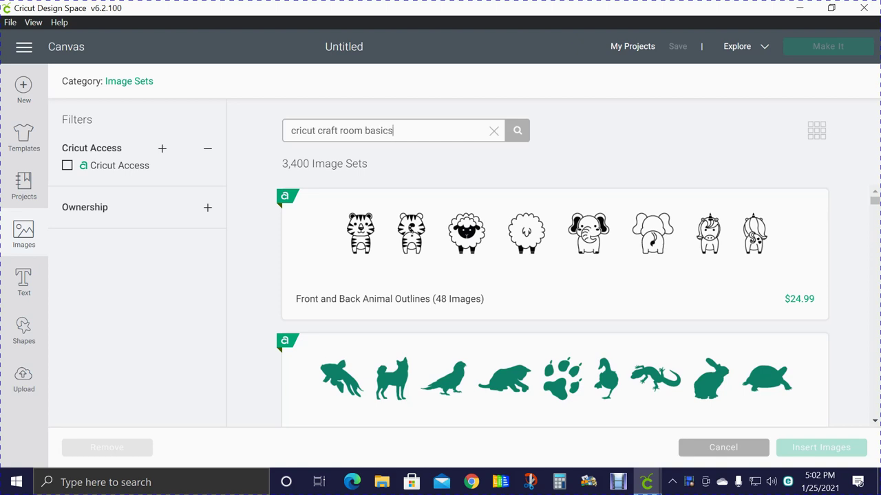
{"action": "key", "text": "Return"}
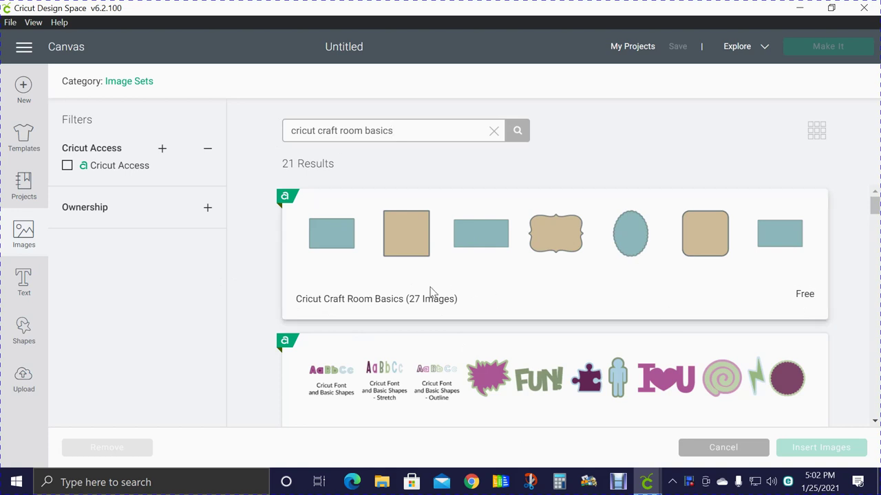
Step: Open Cricut Craft Room Basics and pick the note card, heart, rectangles, tree, square, frame and butterfly
{"action": "left_click", "coordinate": [415, 254]}
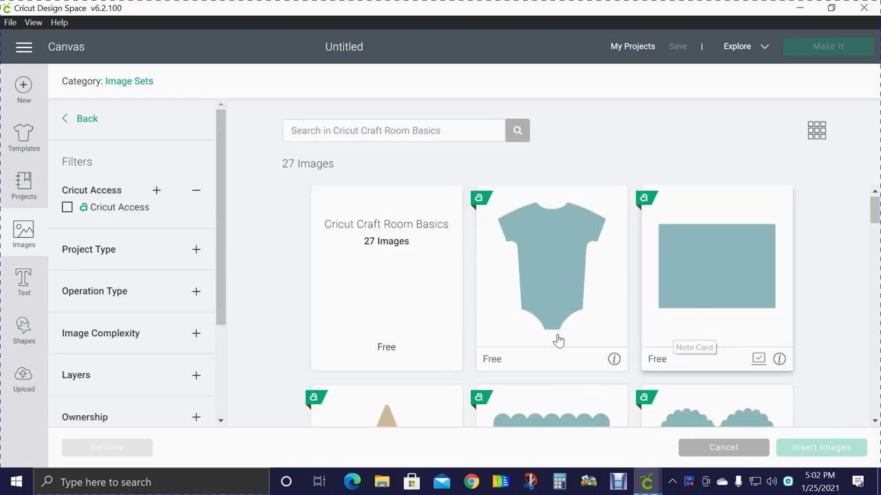
{"action": "scroll", "coordinate": [554, 344], "scroll_direction": "down", "scroll_amount": 1}
{"action": "scroll", "coordinate": [599, 351], "scroll_direction": "up", "scroll_amount": 1}
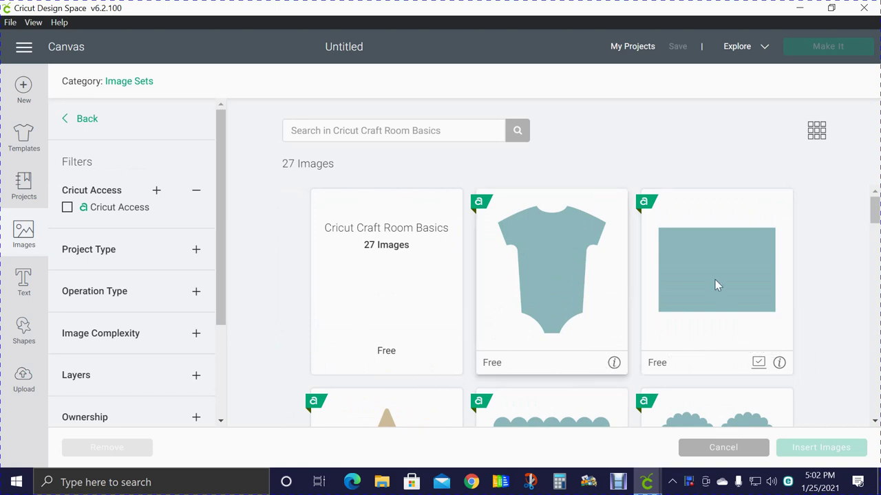
{"action": "left_click", "coordinate": [693, 300]}
{"action": "scroll", "coordinate": [556, 373], "scroll_direction": "down", "scroll_amount": 3}
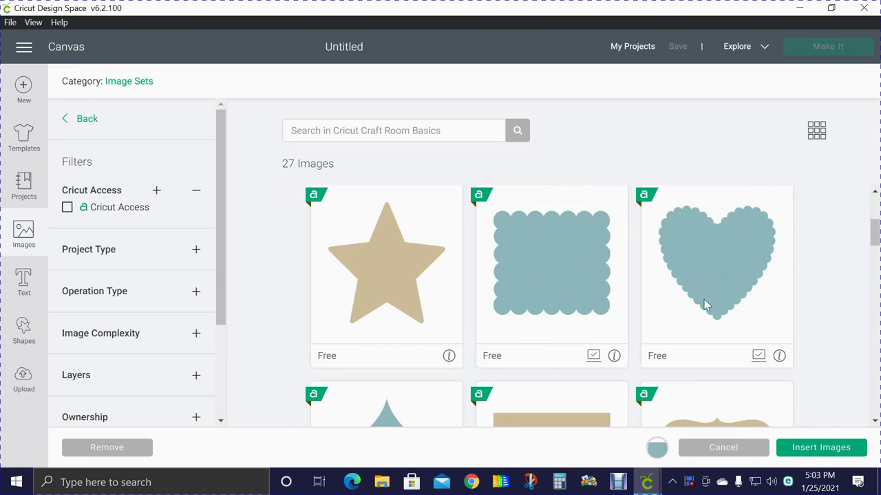
{"action": "left_click", "coordinate": [729, 302]}
{"action": "left_click", "coordinate": [529, 344]}
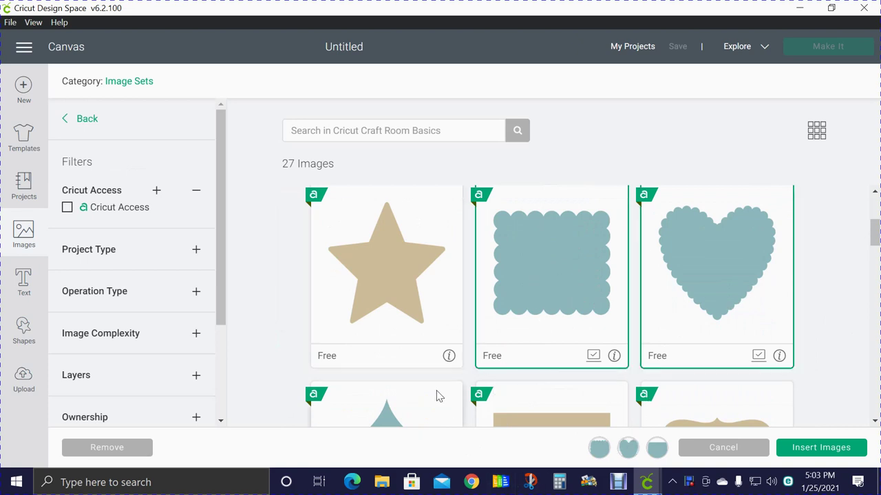
{"action": "scroll", "coordinate": [413, 371], "scroll_direction": "down", "scroll_amount": 3}
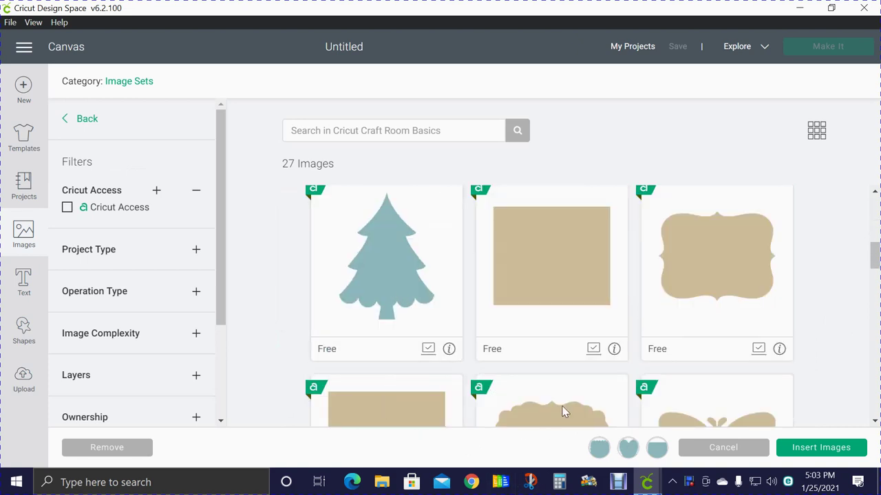
{"action": "left_click", "coordinate": [405, 301]}
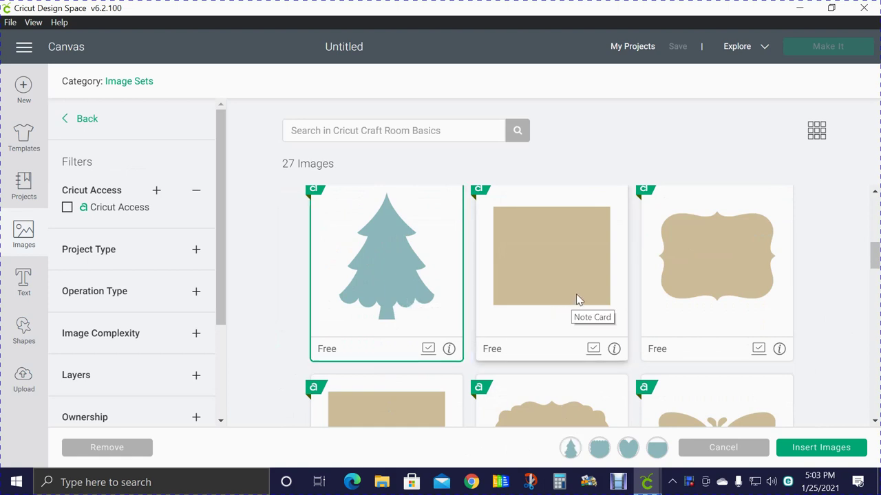
{"action": "left_click", "coordinate": [576, 294]}
{"action": "scroll", "coordinate": [524, 363], "scroll_direction": "down", "scroll_amount": 3}
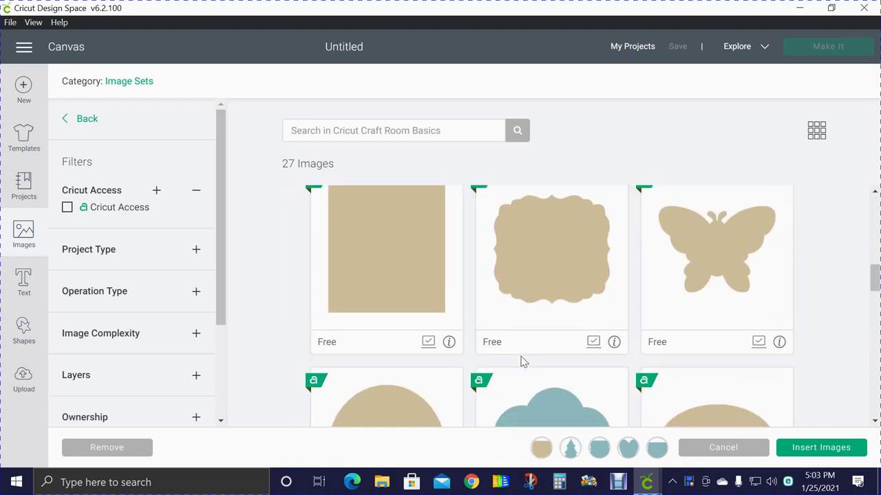
{"action": "left_click", "coordinate": [390, 288]}
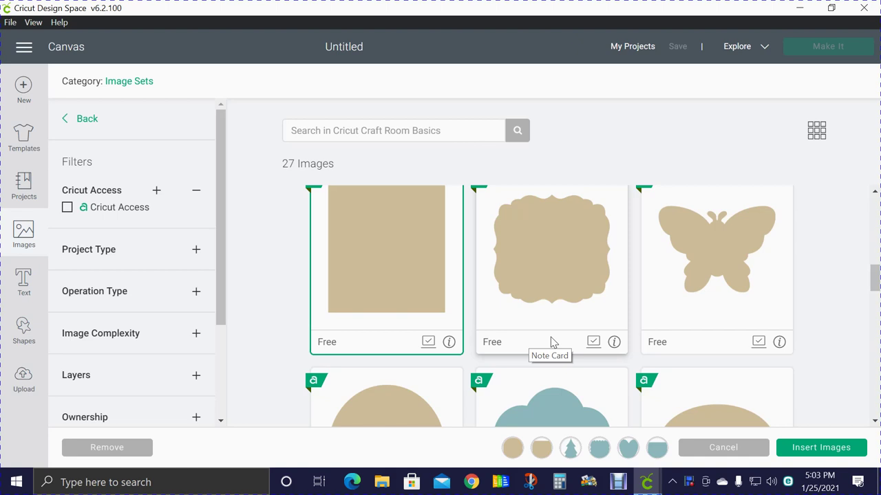
{"action": "left_click", "coordinate": [548, 292]}
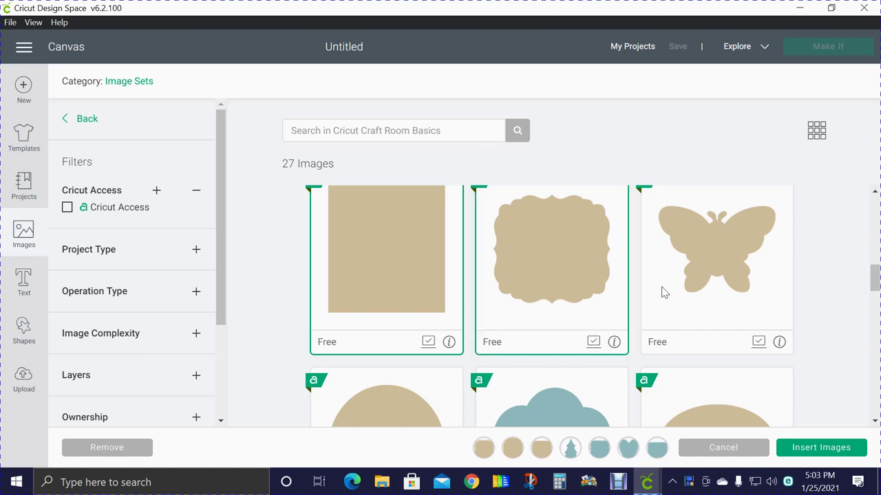
{"action": "left_click", "coordinate": [719, 298]}
Step: Add the cloud and oval speech bubbles, pumpkin, tan rounded card, another note card, onesie and star
{"action": "scroll", "coordinate": [626, 356], "scroll_direction": "down", "scroll_amount": 2}
{"action": "scroll", "coordinate": [626, 356], "scroll_direction": "down", "scroll_amount": 2}
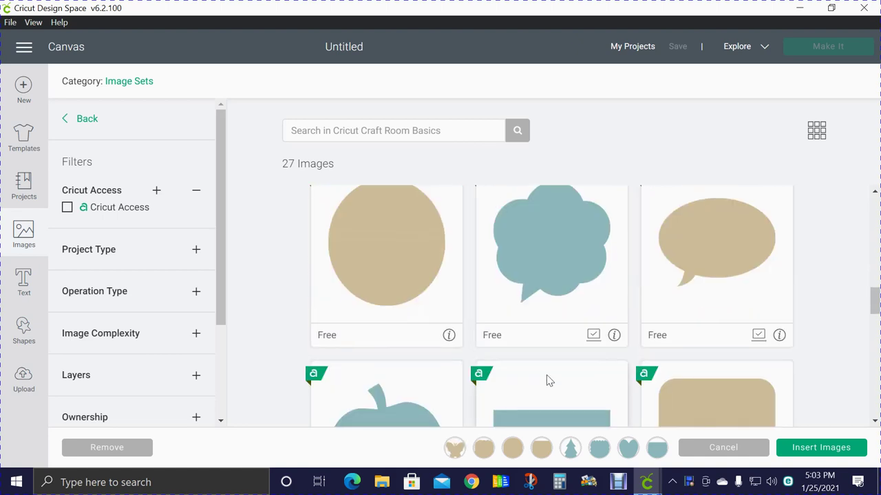
{"action": "left_click", "coordinate": [585, 240]}
{"action": "left_click", "coordinate": [763, 242]}
{"action": "scroll", "coordinate": [732, 295], "scroll_direction": "down", "scroll_amount": 2}
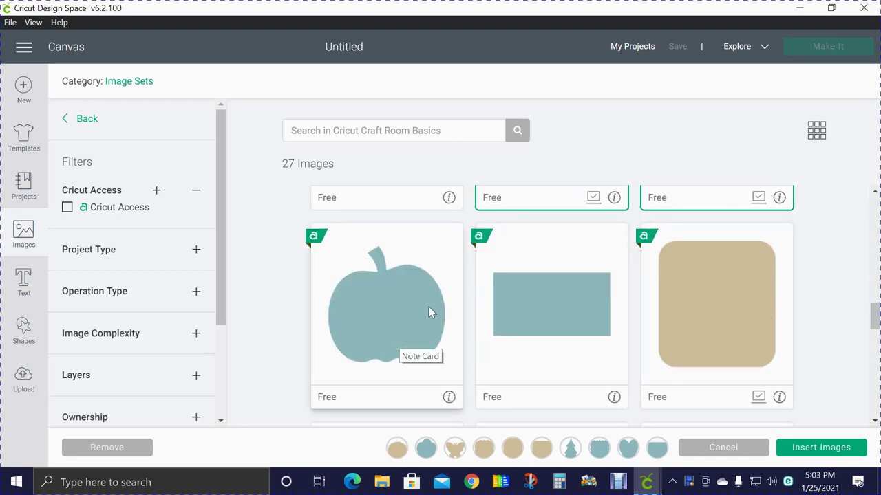
{"action": "left_click", "coordinate": [427, 312]}
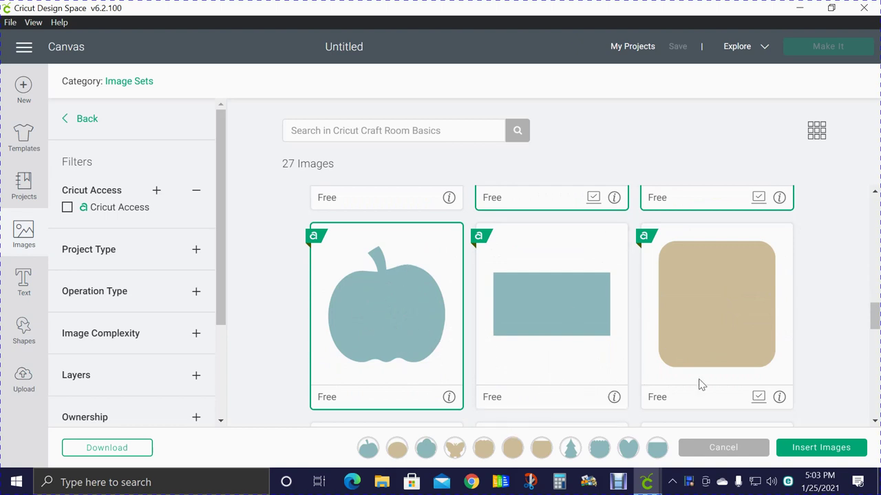
{"action": "left_click", "coordinate": [720, 354]}
{"action": "left_click", "coordinate": [561, 351]}
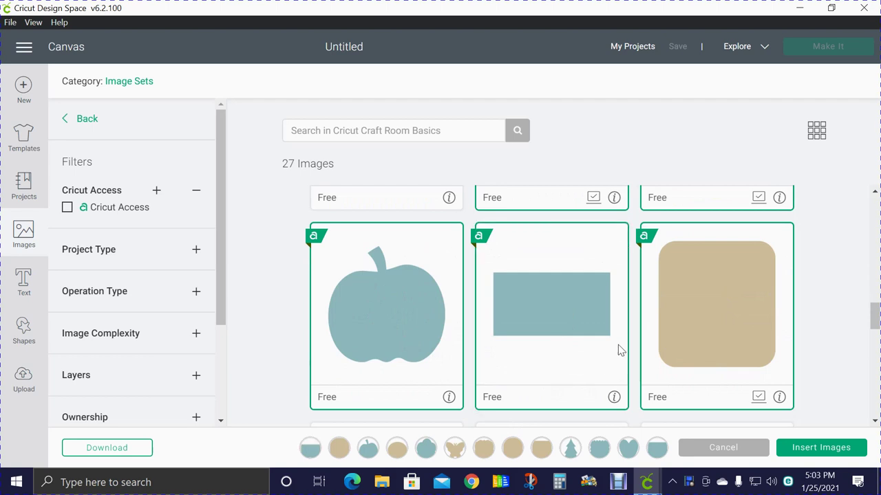
{"action": "scroll", "coordinate": [596, 302], "scroll_direction": "up", "scroll_amount": 3}
{"action": "scroll", "coordinate": [579, 317], "scroll_direction": "up", "scroll_amount": 8}
{"action": "scroll", "coordinate": [578, 317], "scroll_direction": "up", "scroll_amount": 1}
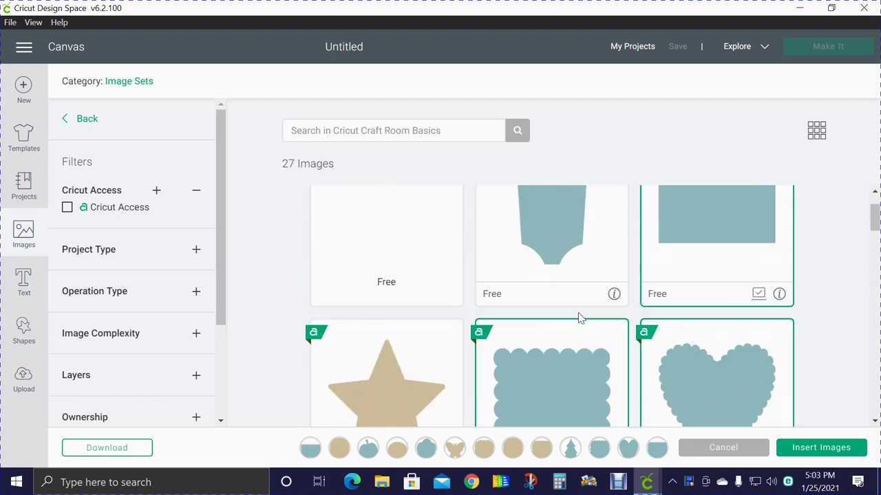
{"action": "left_click", "coordinate": [619, 225]}
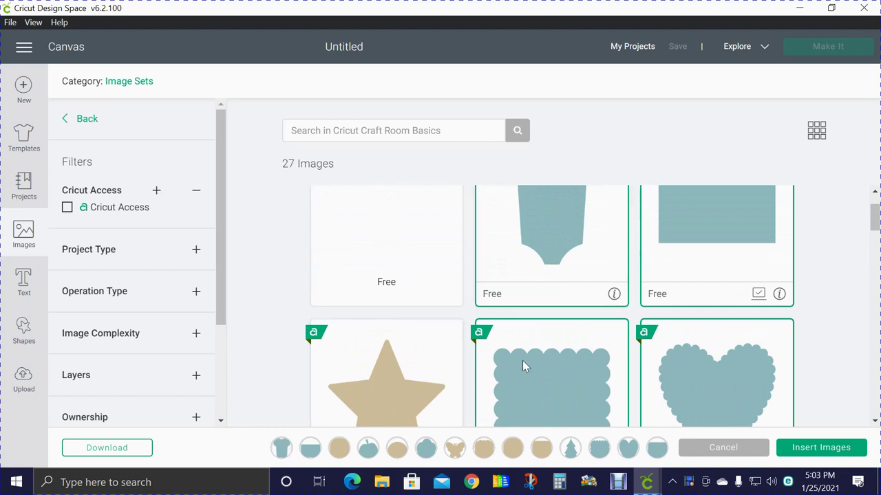
{"action": "left_click", "coordinate": [405, 391]}
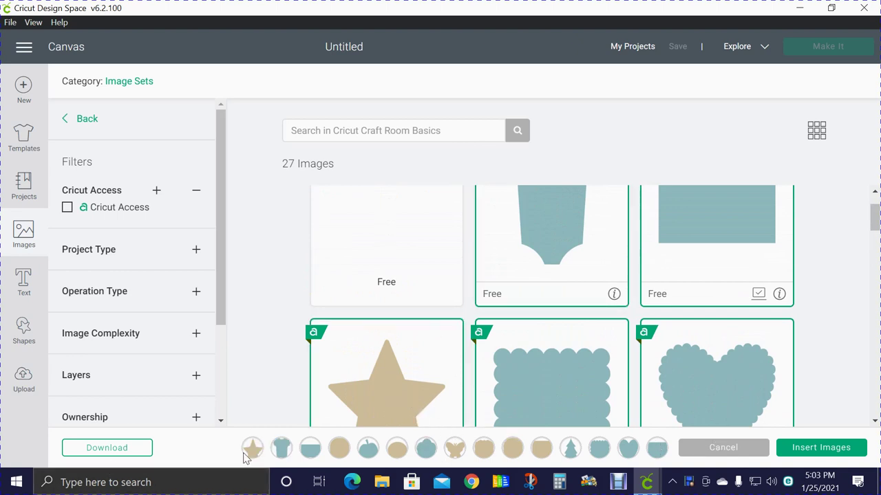
{"action": "mouse_move", "coordinate": [292, 450]}
Step: Insert the chosen images onto the canvas and zoom out to 50%
{"action": "left_click", "coordinate": [808, 448]}
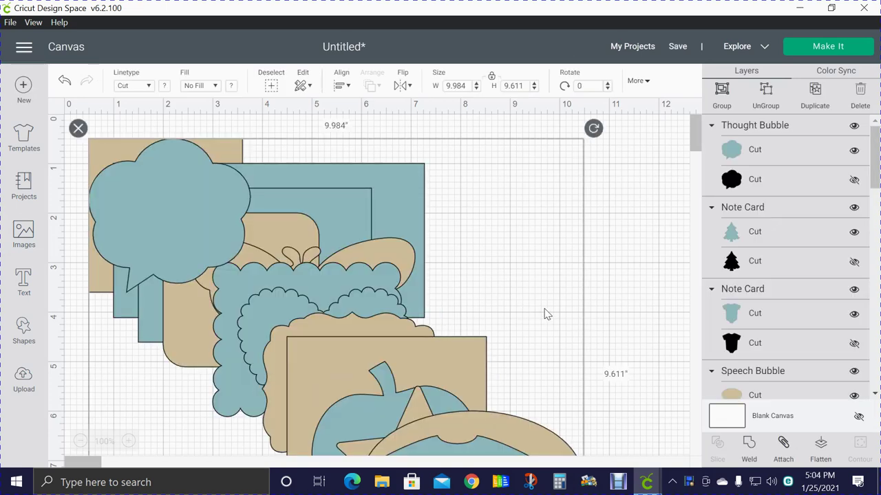
{"action": "left_click", "coordinate": [583, 308]}
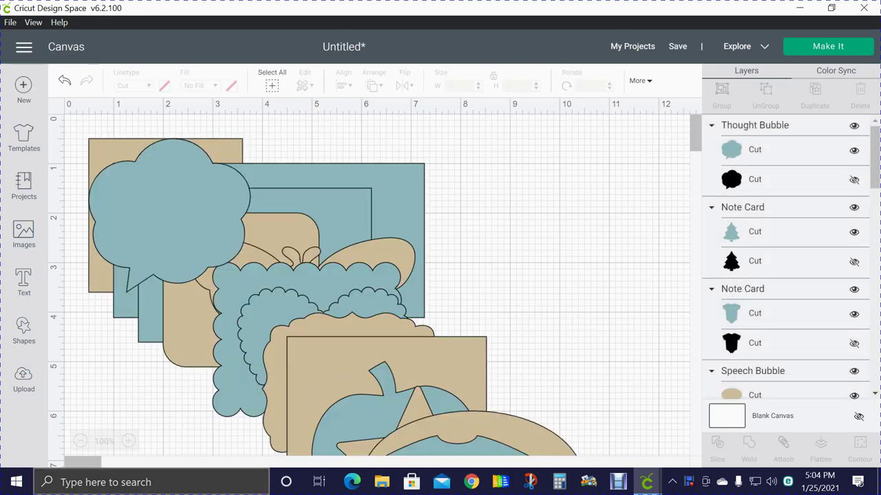
{"action": "left_click", "coordinate": [79, 442]}
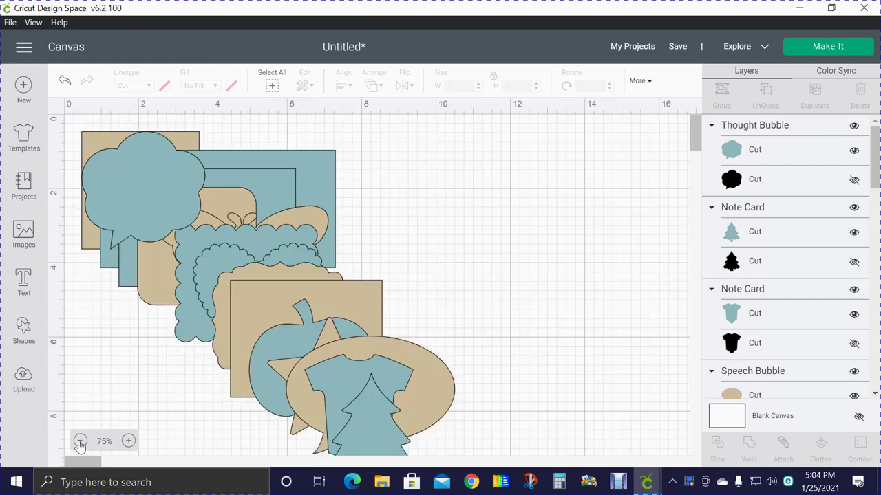
{"action": "left_click", "coordinate": [80, 441]}
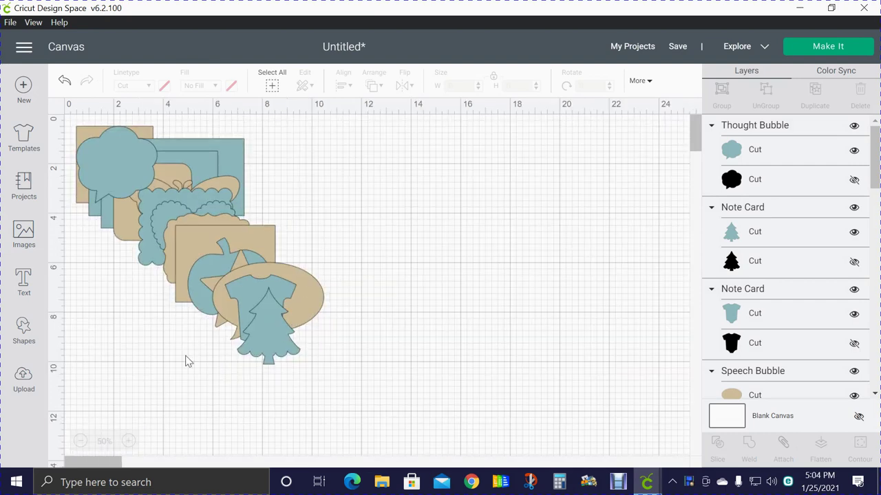
Step: Drag the tan square card out of the pile into empty canvas space on the right
{"action": "left_click_drag", "start_coordinate": [289, 315], "coordinate": [232, 292]}
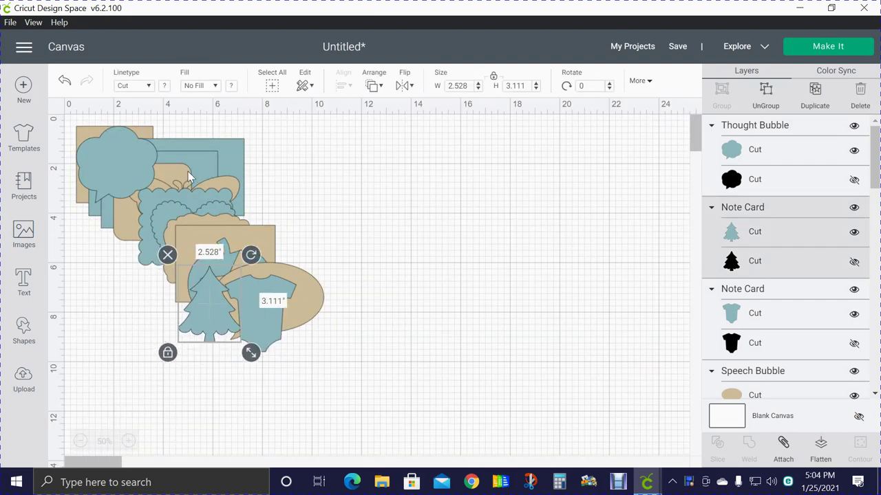
{"action": "left_click_drag", "start_coordinate": [188, 171], "coordinate": [472, 183]}
{"action": "left_click", "coordinate": [128, 441]}
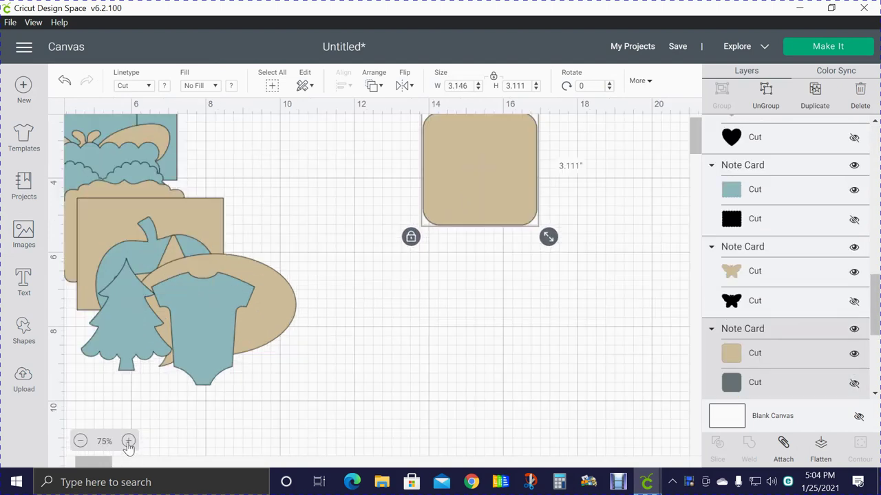
{"action": "left_click_drag", "start_coordinate": [247, 277], "coordinate": [315, 294]}
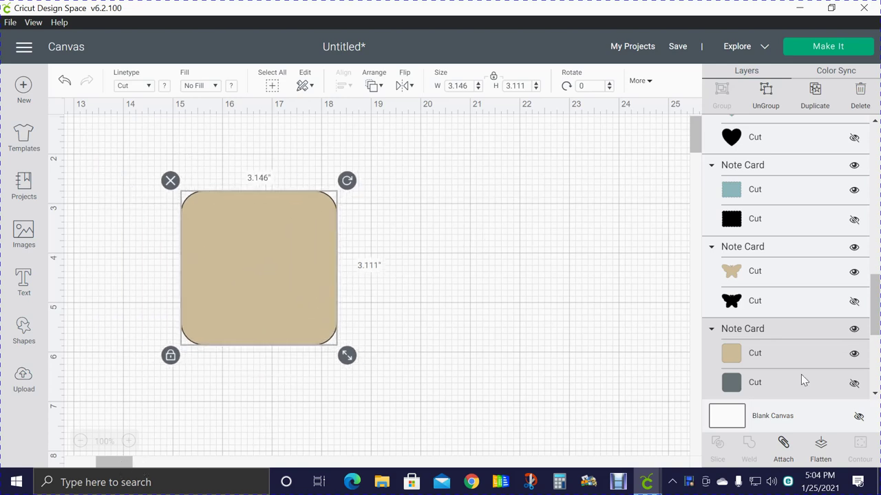
Step: Show the tan card's hidden grey outline layer and turn off the canvas grid
{"action": "left_click", "coordinate": [853, 384]}
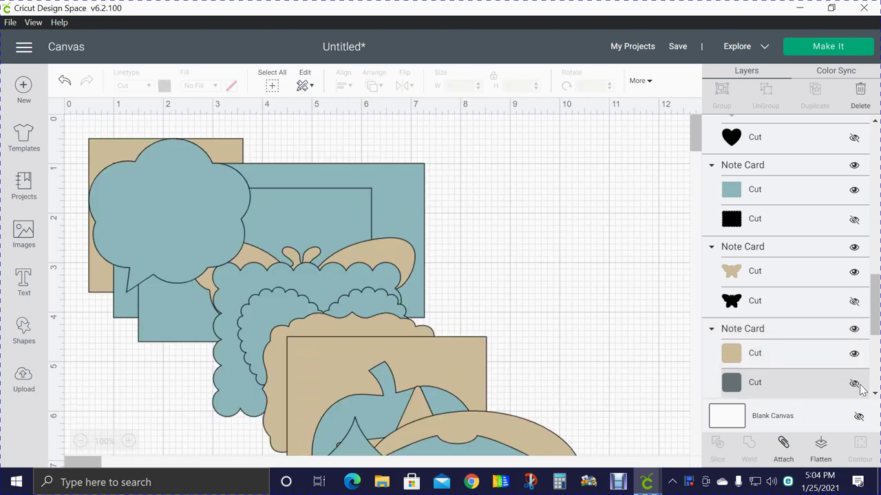
{"action": "scroll", "coordinate": [613, 365], "scroll_direction": "down", "scroll_amount": 5}
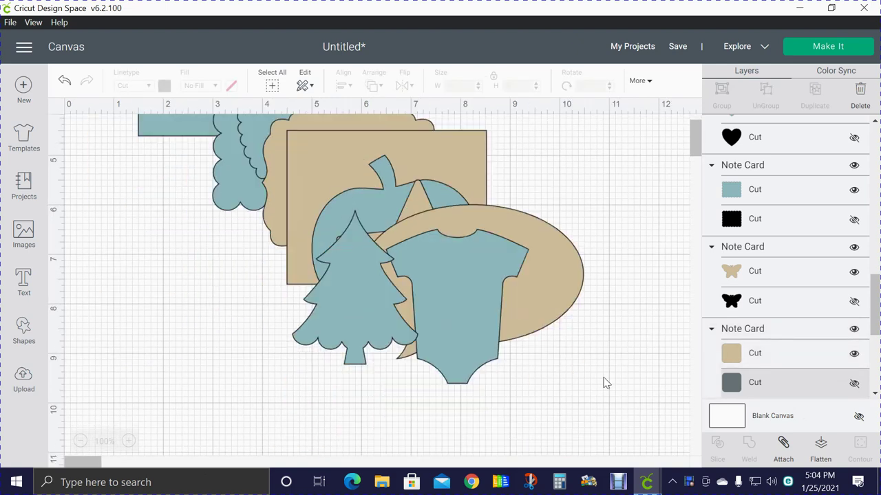
{"action": "scroll", "coordinate": [576, 381], "scroll_direction": "up", "scroll_amount": 2}
{"action": "left_click", "coordinate": [761, 355]}
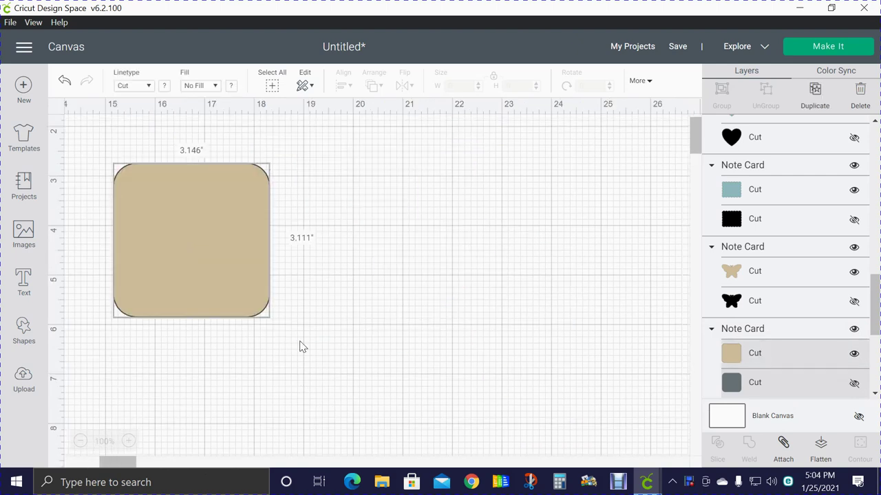
{"action": "left_click", "coordinate": [853, 385]}
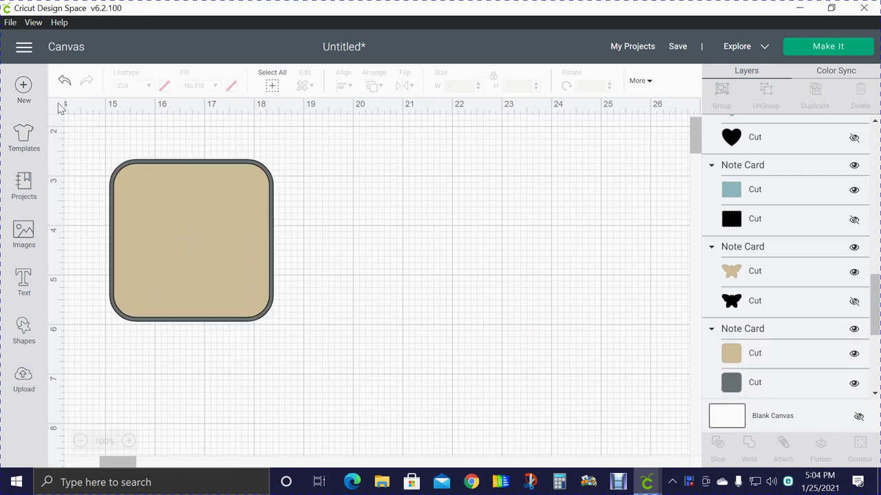
{"action": "left_click", "coordinate": [58, 110]}
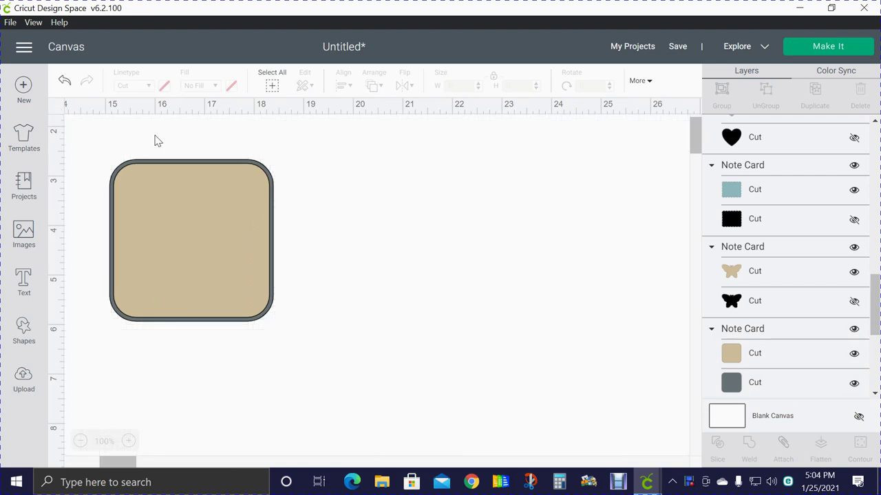
Step: Ungroup the card into beige and grey layers, then select both layers together
{"action": "left_click", "coordinate": [194, 242]}
{"action": "left_click", "coordinate": [766, 91]}
{"action": "mouse_move", "coordinate": [218, 273]}
{"action": "left_mouse_down"}
{"action": "mouse_move", "coordinate": [292, 288]}
{"action": "mouse_move", "coordinate": [398, 288]}
{"action": "mouse_move", "coordinate": [465, 268]}
{"action": "mouse_move", "coordinate": [190, 265]}
{"action": "mouse_move", "coordinate": [210, 266]}
{"action": "left_mouse_up"}
{"action": "left_click", "coordinate": [403, 234]}
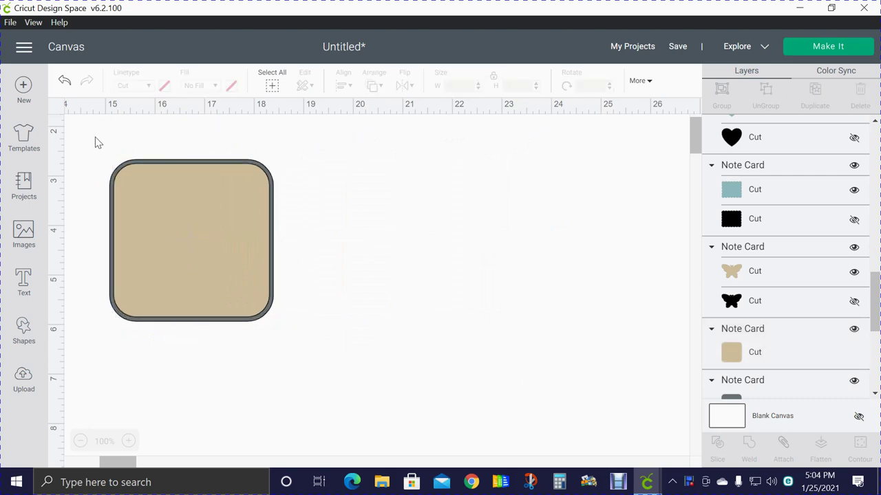
{"action": "left_click_drag", "start_coordinate": [86, 142], "coordinate": [309, 351]}
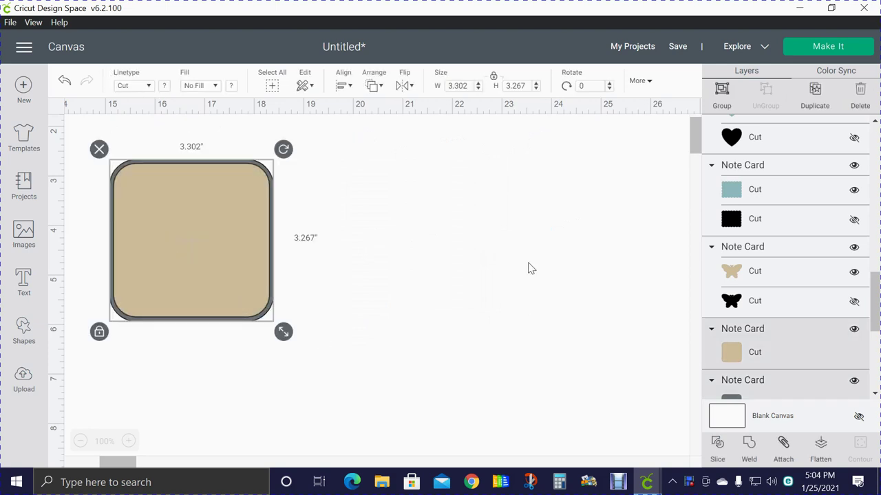
Step: Group the rounded card with its grey outline and delete it
{"action": "left_click", "coordinate": [722, 93]}
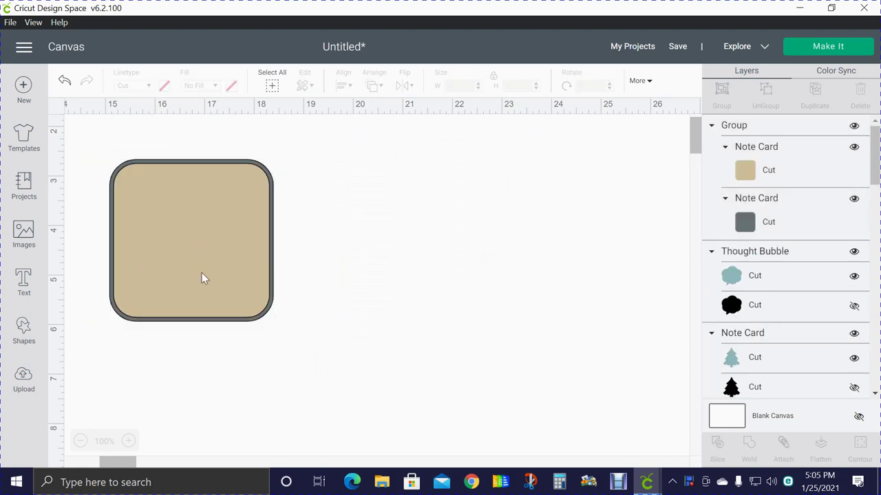
{"action": "mouse_move", "coordinate": [206, 266]}
{"action": "left_mouse_down"}
{"action": "mouse_move", "coordinate": [150, 216]}
{"action": "mouse_move", "coordinate": [191, 239]}
{"action": "mouse_move", "coordinate": [196, 256]}
{"action": "mouse_move", "coordinate": [208, 247]}
{"action": "mouse_move", "coordinate": [201, 262]}
{"action": "left_mouse_up"}
{"action": "left_click", "coordinate": [106, 149]}
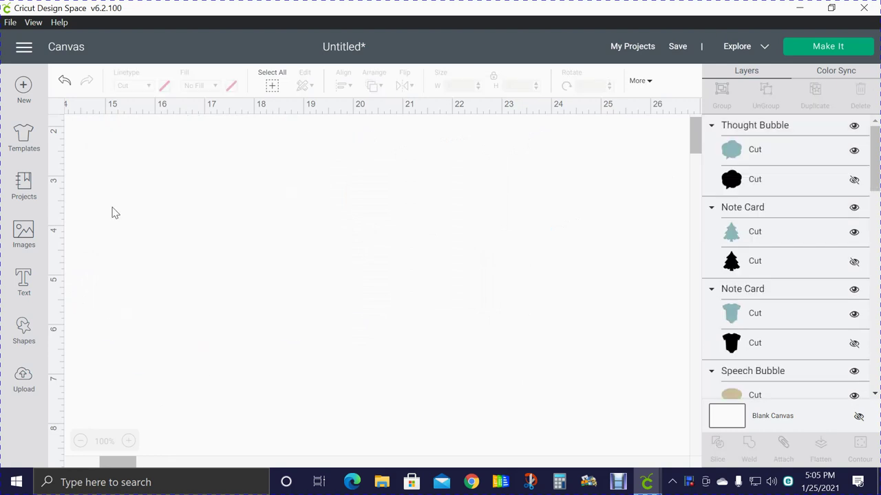
{"action": "left_click", "coordinate": [87, 464]}
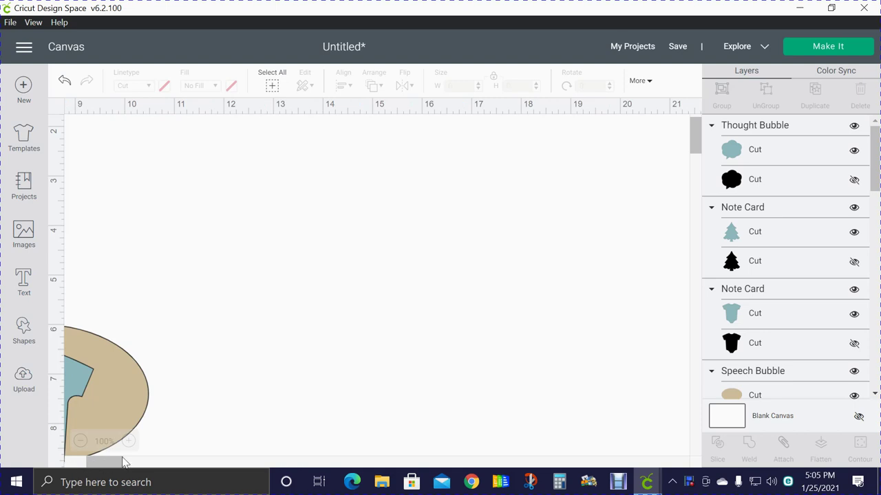
{"action": "left_click", "coordinate": [70, 465]}
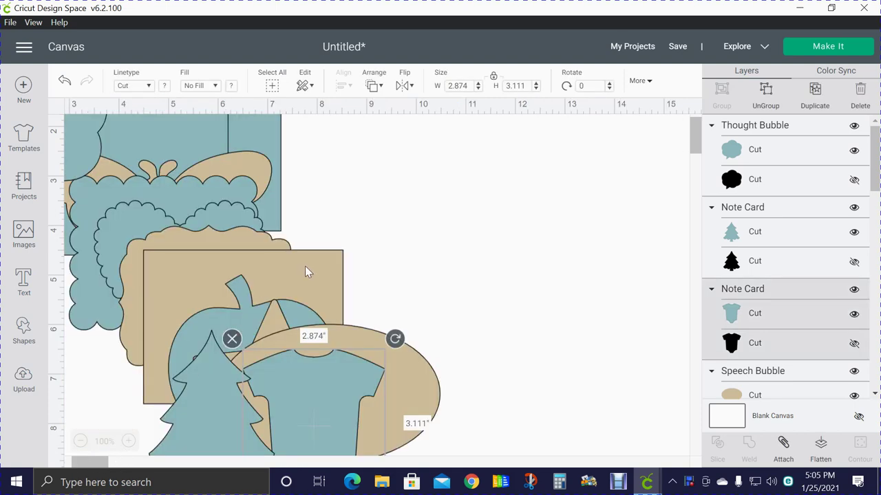
Step: Move out the tan rectangle card, reveal its black layer, ungroup, and delete both layers
{"action": "left_click_drag", "start_coordinate": [308, 272], "coordinate": [571, 199]}
{"action": "left_click_drag", "start_coordinate": [407, 414], "coordinate": [305, 402]}
{"action": "left_click", "coordinate": [551, 281]}
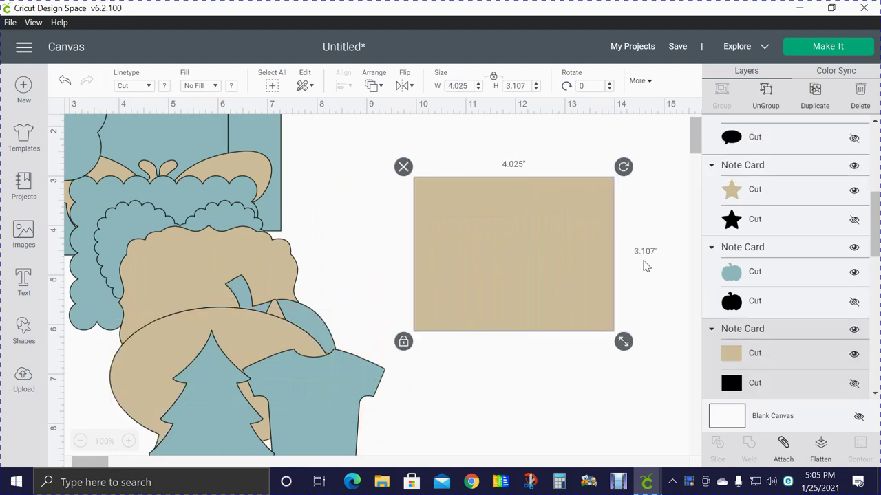
{"action": "left_click", "coordinate": [854, 383]}
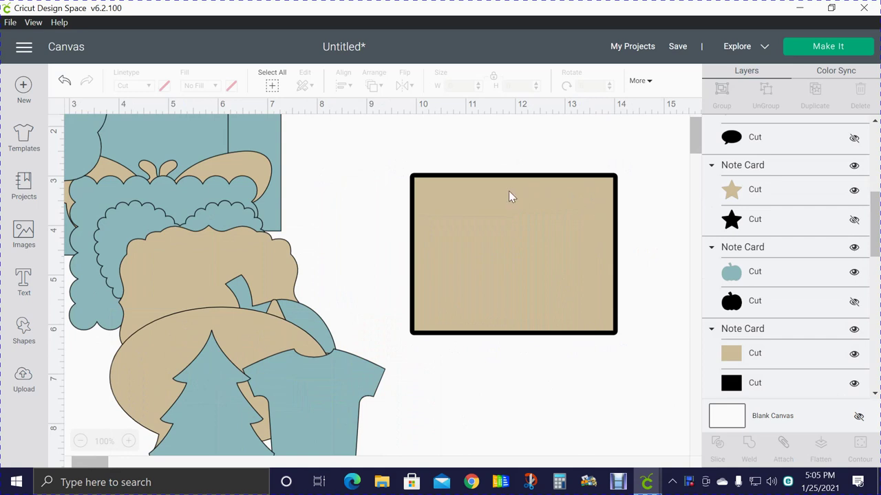
{"action": "left_click", "coordinate": [565, 290]}
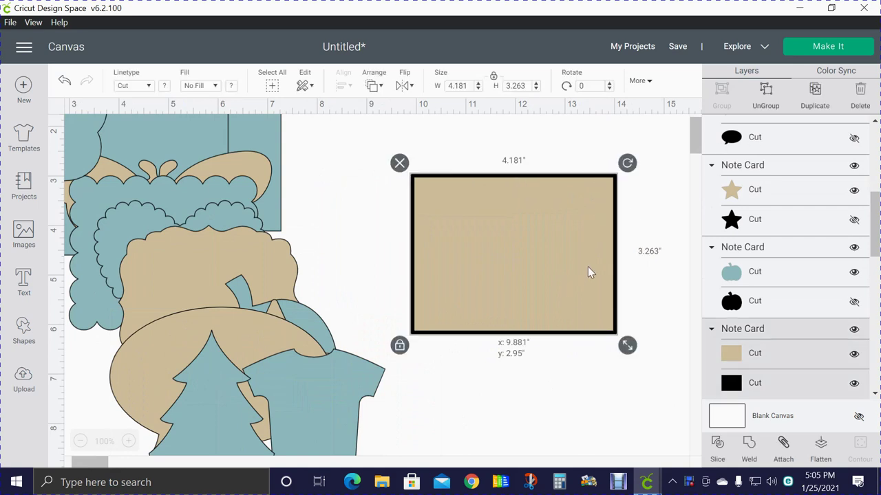
{"action": "left_click", "coordinate": [749, 117]}
{"action": "mouse_move", "coordinate": [519, 255]}
{"action": "left_mouse_down"}
{"action": "mouse_move", "coordinate": [387, 260]}
{"action": "mouse_move", "coordinate": [342, 225]}
{"action": "mouse_move", "coordinate": [494, 252]}
{"action": "mouse_move", "coordinate": [535, 271]}
{"action": "mouse_move", "coordinate": [519, 258]}
{"action": "left_mouse_up"}
{"action": "left_click_drag", "start_coordinate": [387, 145], "coordinate": [669, 399]}
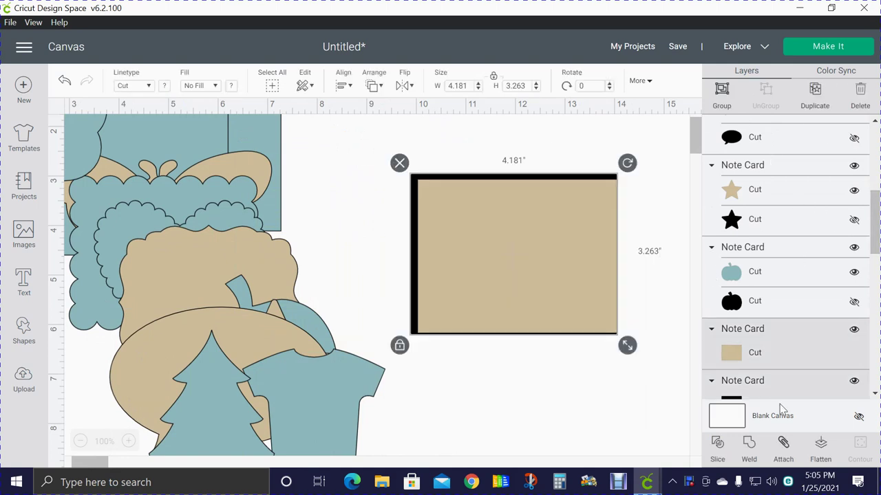
{"action": "left_click", "coordinate": [402, 166]}
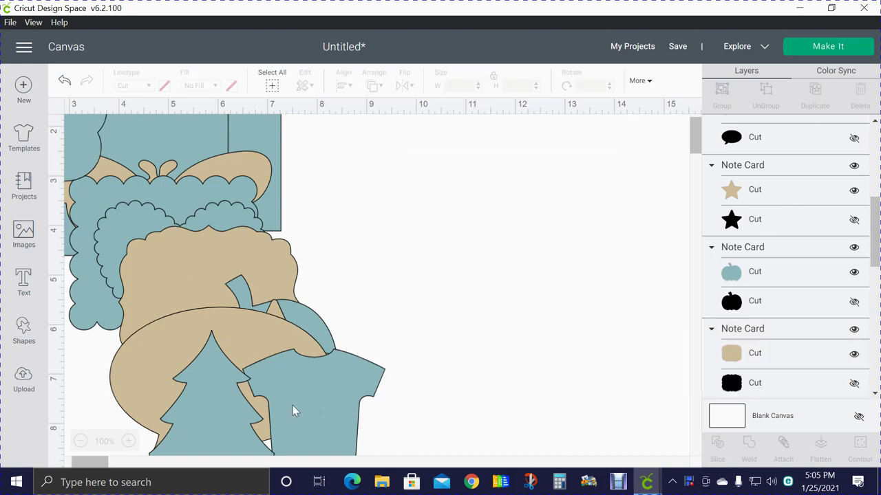
Step: Reveal the tree's black outline layer and delete the tree
{"action": "left_click_drag", "start_coordinate": [293, 409], "coordinate": [550, 276]}
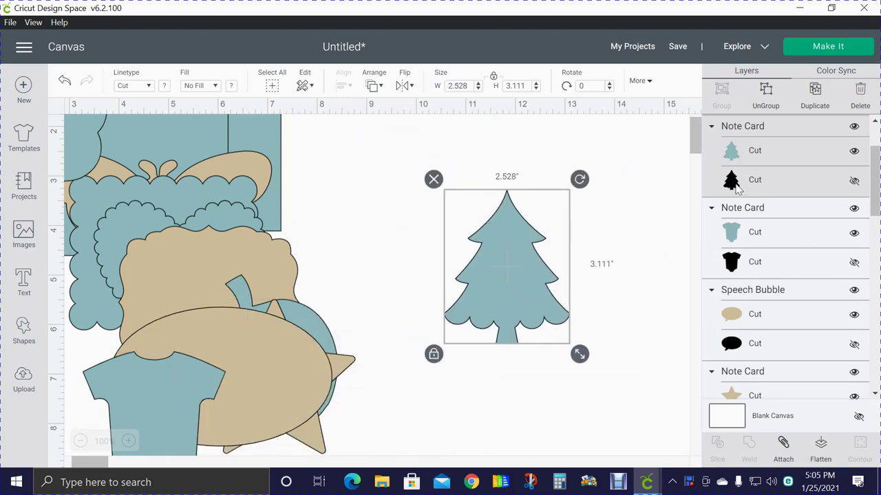
{"action": "left_click", "coordinate": [844, 182]}
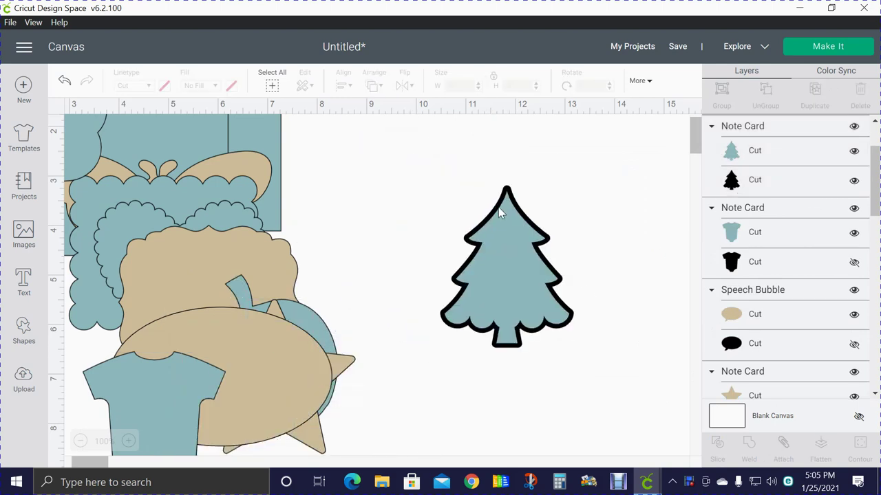
{"action": "left_click_drag", "start_coordinate": [447, 350], "coordinate": [512, 350]}
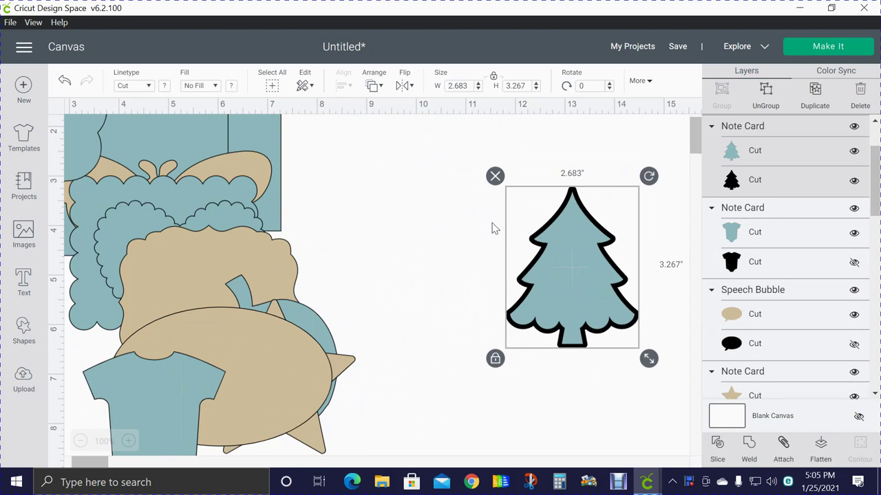
{"action": "key", "text": "Delete"}
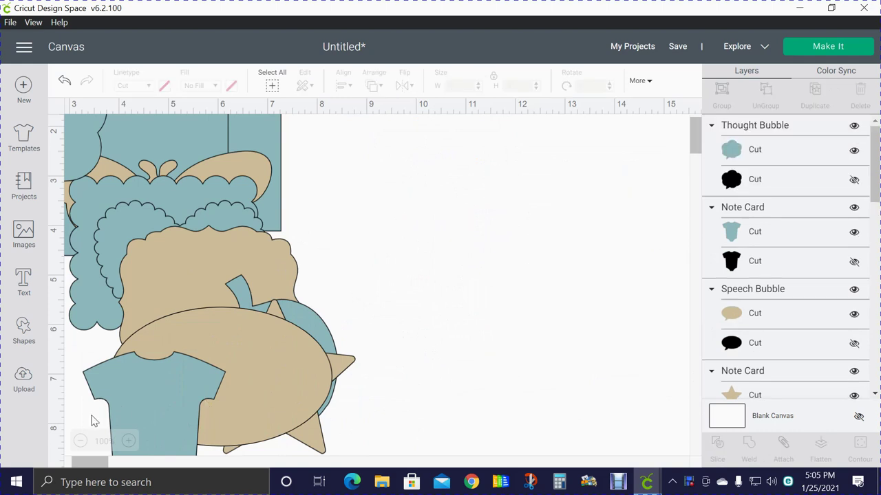
Step: Move the teal onesie to the canvas centre, show its black outline, and select it
{"action": "left_click_drag", "start_coordinate": [125, 417], "coordinate": [448, 262]}
{"action": "left_click", "coordinate": [854, 262]}
{"action": "left_click", "coordinate": [574, 282]}
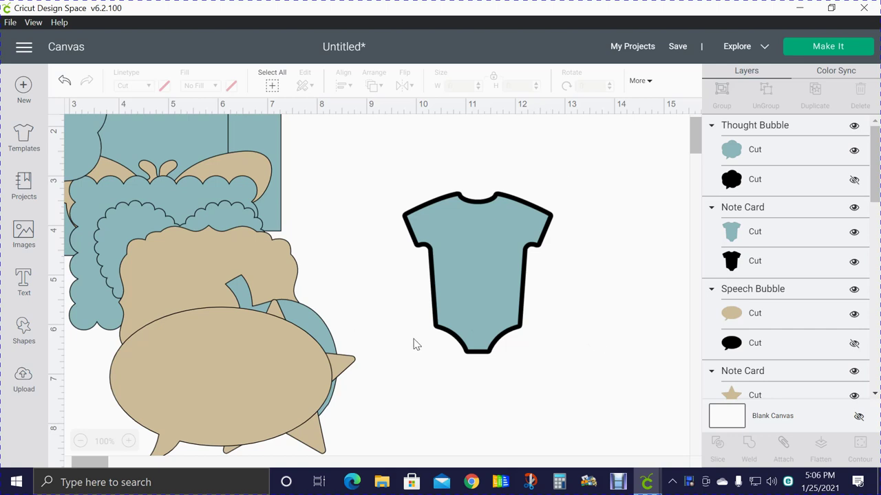
{"action": "left_click", "coordinate": [410, 216]}
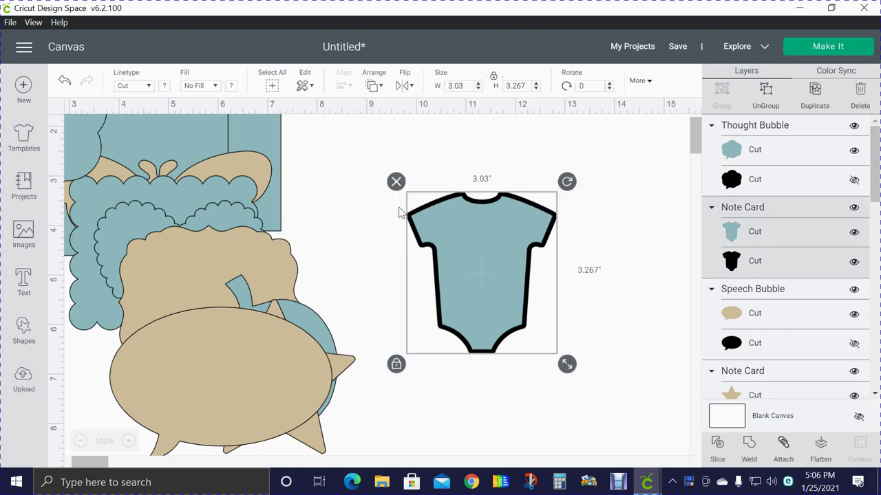
Step: Delete the onesie, then reveal the speech bubble's black layer and slice the bubble
{"action": "left_click", "coordinate": [396, 182]}
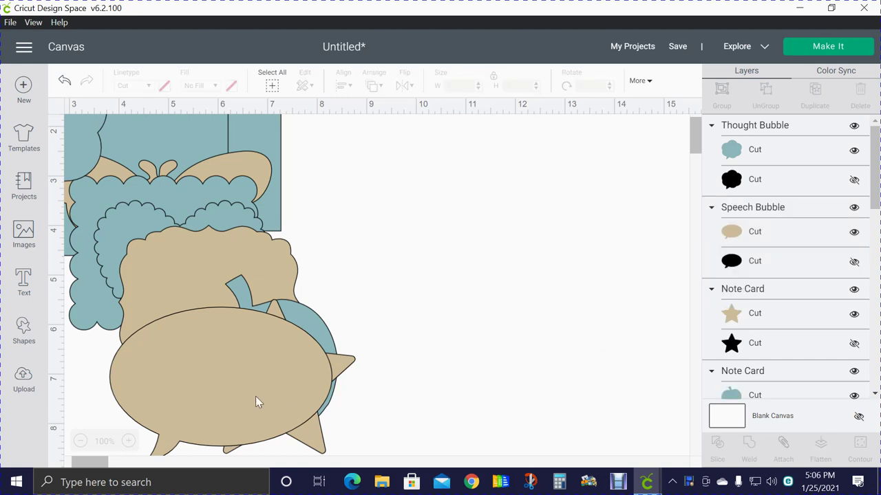
{"action": "left_click_drag", "start_coordinate": [255, 402], "coordinate": [537, 250]}
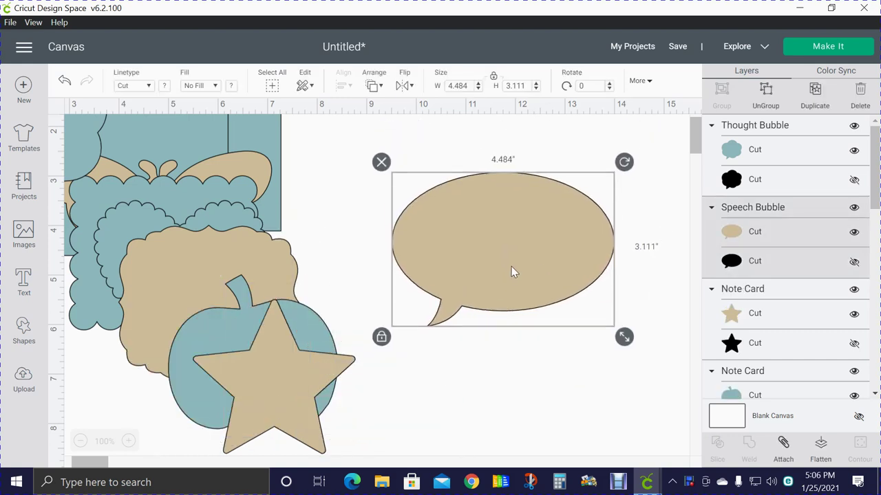
{"action": "left_click", "coordinate": [854, 261]}
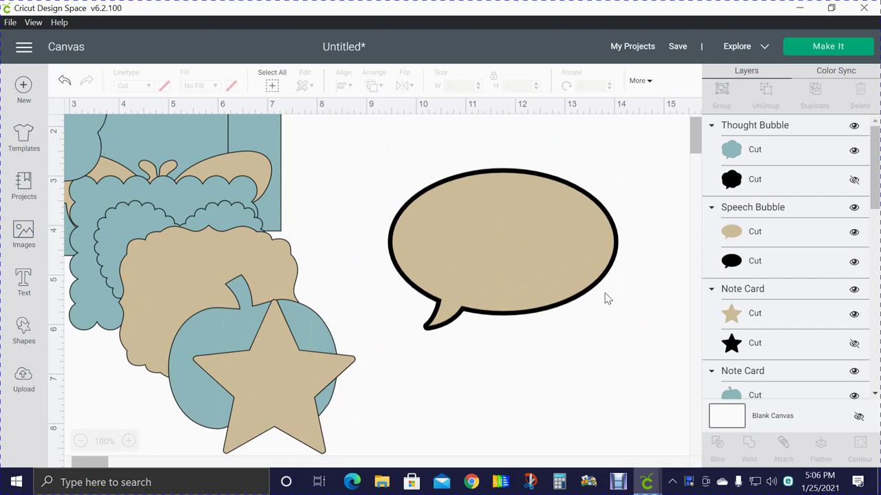
{"action": "left_click_drag", "start_coordinate": [375, 147], "coordinate": [654, 359]}
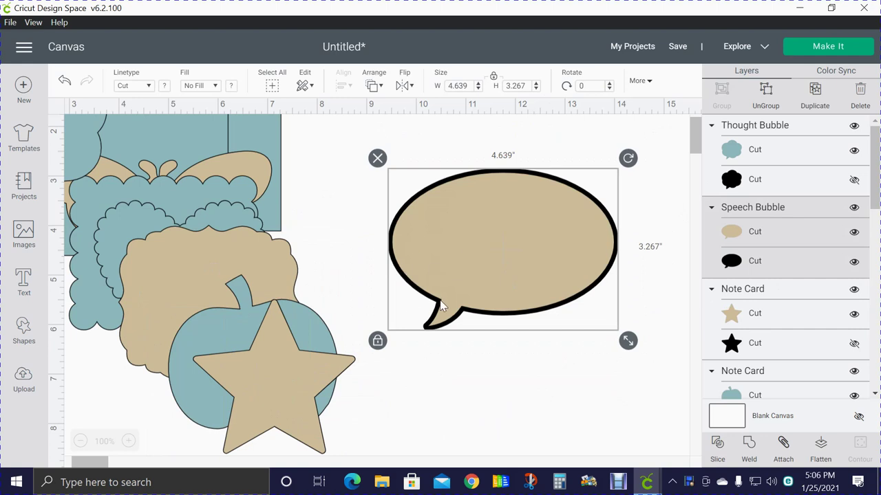
{"action": "left_click", "coordinate": [714, 447]}
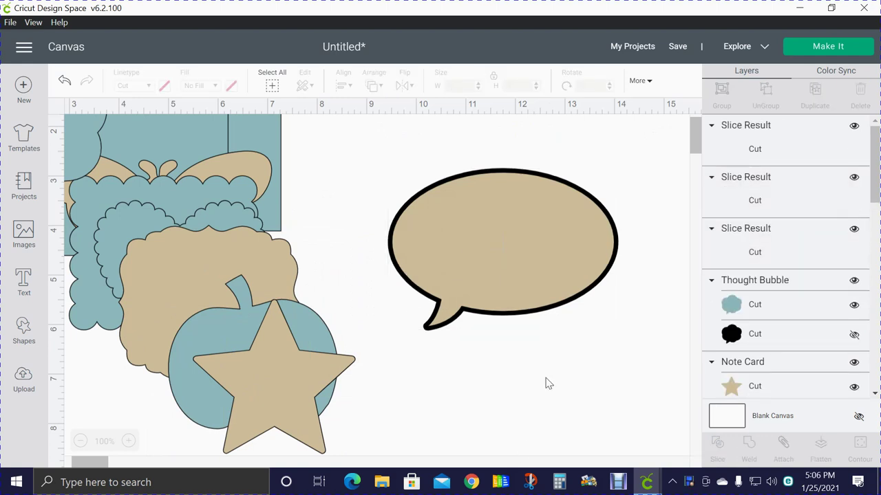
Step: Separate the sliced pieces and delete the black bubble and the outline ring
{"action": "left_click_drag", "start_coordinate": [545, 266], "coordinate": [501, 490]}
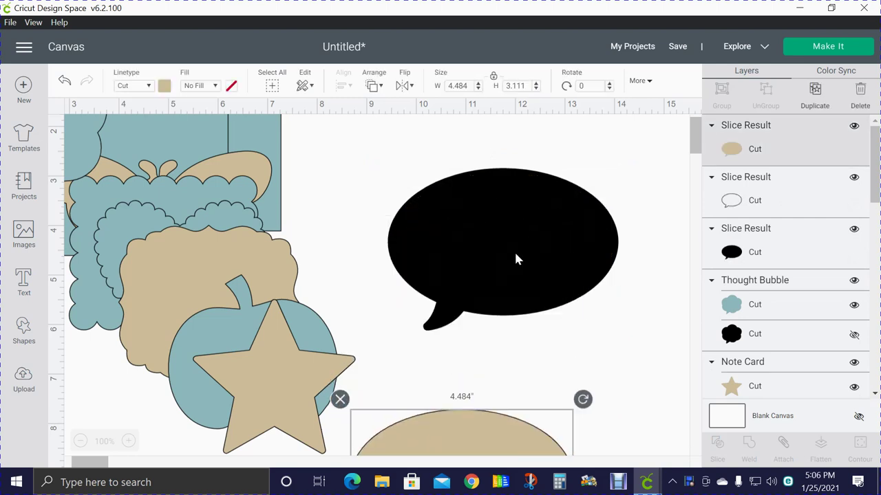
{"action": "left_click_drag", "start_coordinate": [516, 255], "coordinate": [505, 396]}
{"action": "left_click", "coordinate": [498, 261]}
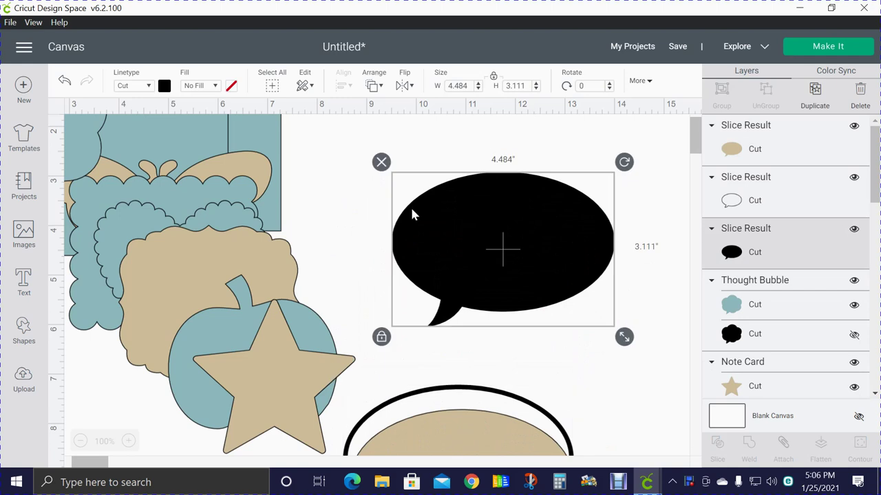
{"action": "left_click", "coordinate": [379, 159]}
{"action": "left_click_drag", "start_coordinate": [498, 397], "coordinate": [550, 184]}
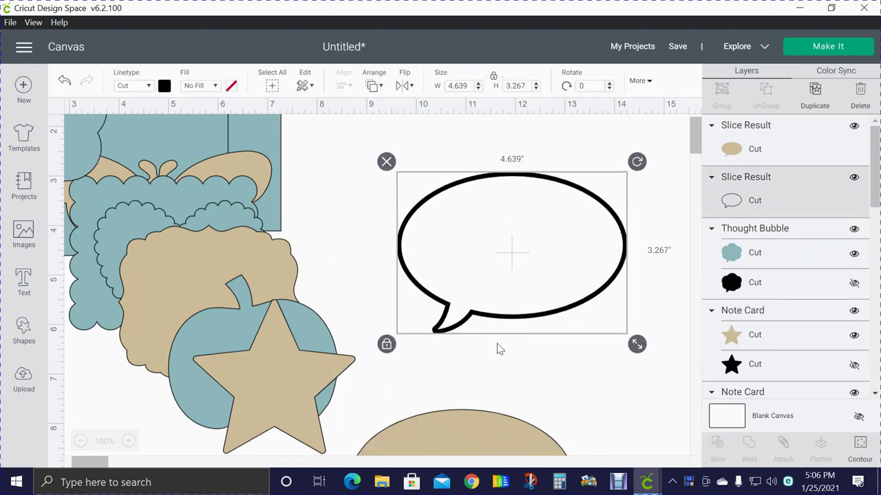
{"action": "left_click_drag", "start_coordinate": [489, 438], "coordinate": [545, 389]}
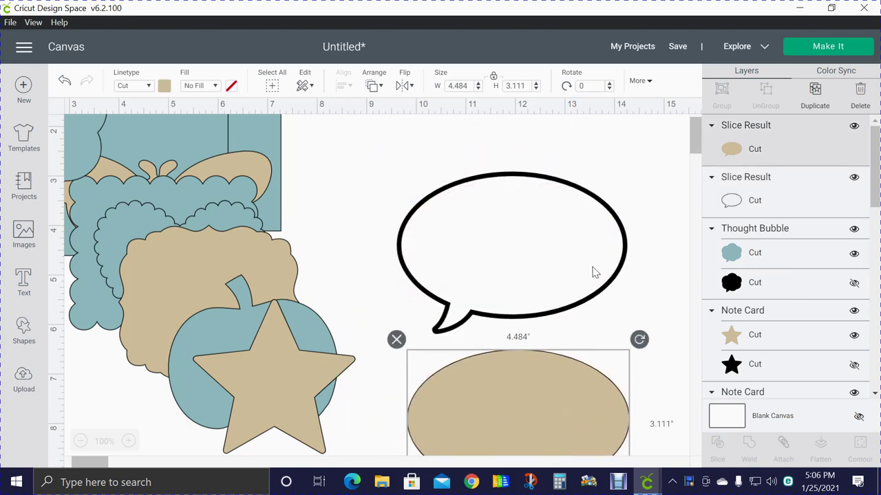
{"action": "left_click_drag", "start_coordinate": [595, 272], "coordinate": [613, 286]}
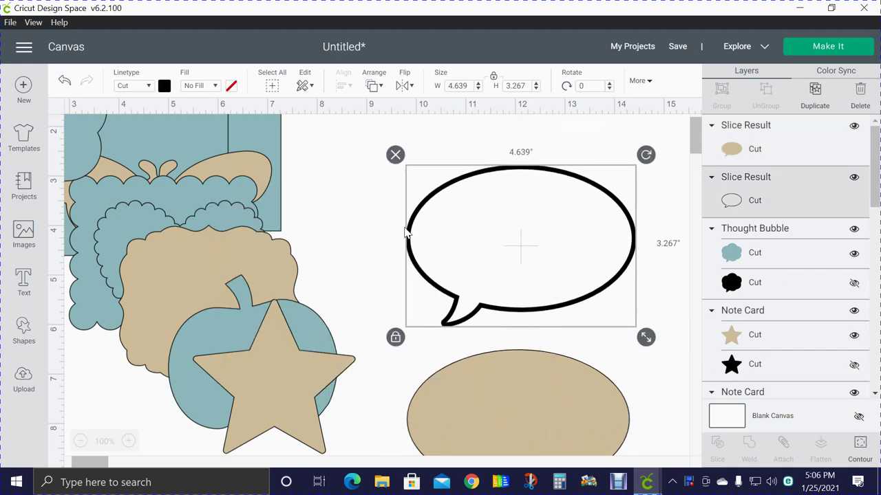
{"action": "left_click", "coordinate": [396, 155]}
Step: Delete the tan oval, then move the star into open canvas and show its black outline
{"action": "left_click", "coordinate": [474, 416]}
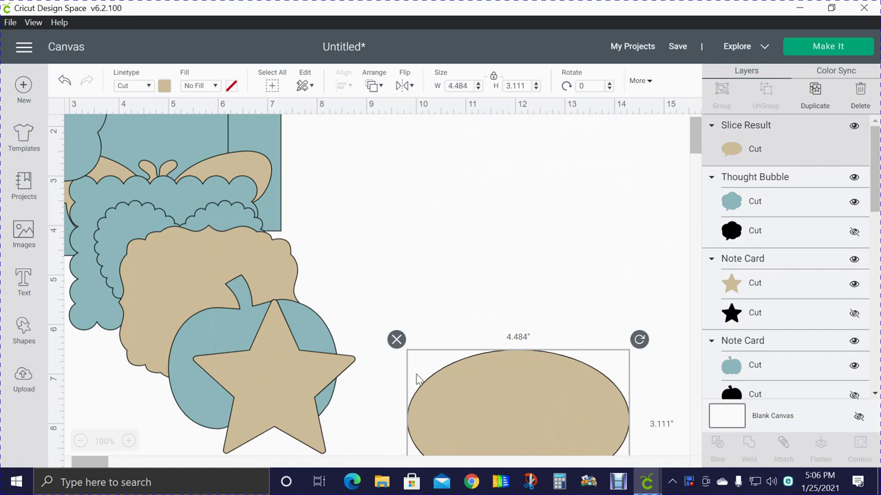
{"action": "left_click", "coordinate": [398, 341]}
{"action": "left_click", "coordinate": [395, 350]}
{"action": "left_click_drag", "start_coordinate": [365, 365], "coordinate": [455, 305]}
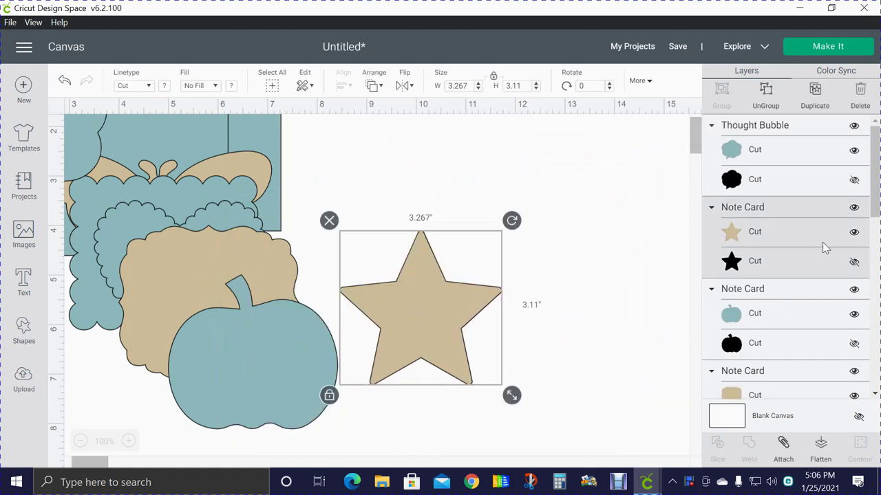
{"action": "left_click", "coordinate": [854, 261]}
{"action": "left_click", "coordinate": [504, 284]}
{"action": "left_click_drag", "start_coordinate": [505, 284], "coordinate": [635, 225]}
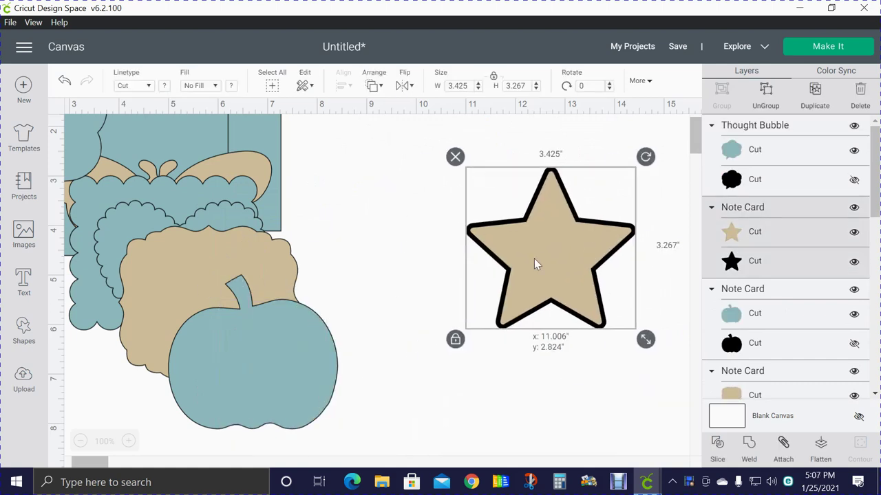
Step: Reveal the pumpkin's black outline, then delete both the pumpkin and the star
{"action": "left_click_drag", "start_coordinate": [306, 356], "coordinate": [442, 307]}
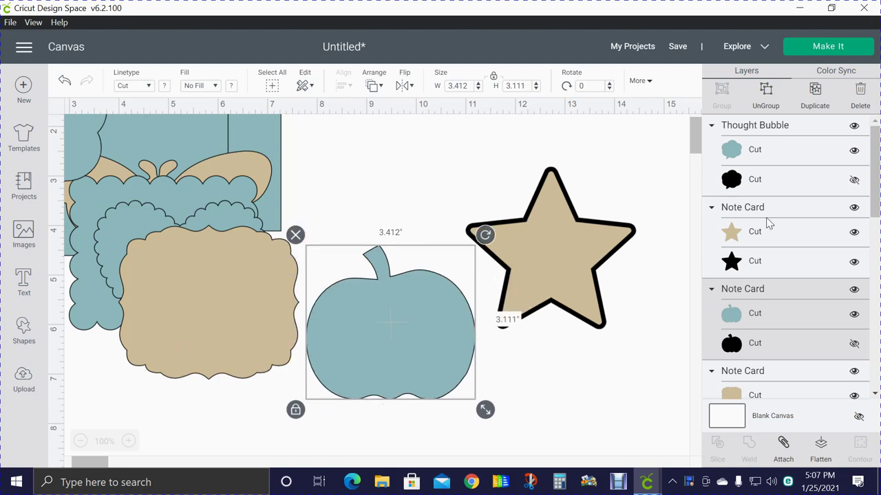
{"action": "left_click", "coordinate": [854, 343]}
{"action": "left_click_drag", "start_coordinate": [420, 357], "coordinate": [476, 401]}
{"action": "left_click", "coordinate": [347, 275]}
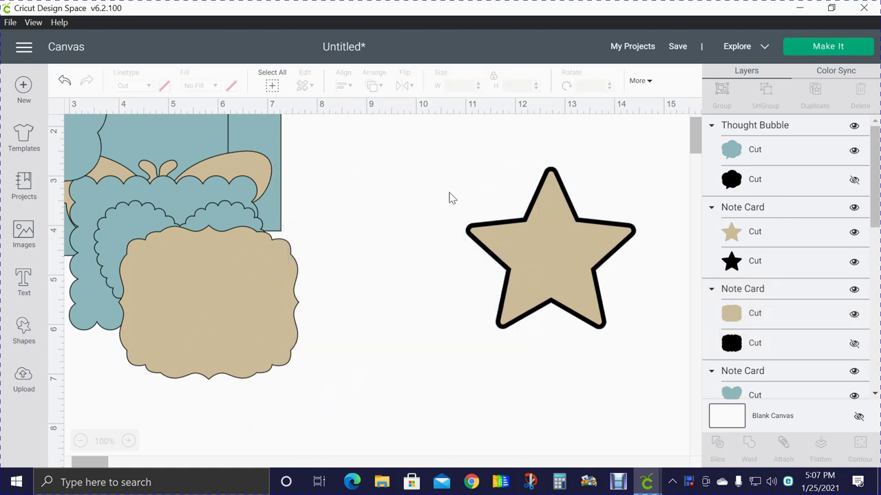
{"action": "left_click_drag", "start_coordinate": [464, 154], "coordinate": [633, 401]}
{"action": "left_click", "coordinate": [455, 155]}
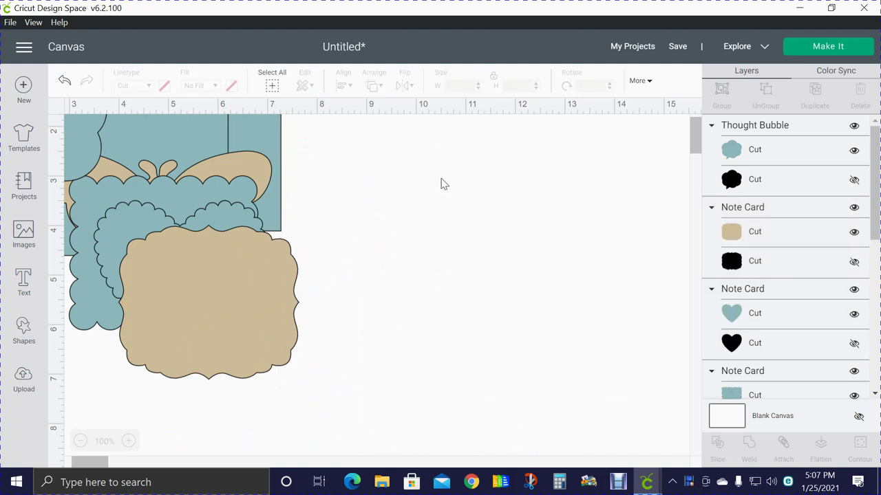
Step: Separate the tan frame and blue scalloped card, reveal their black outlines, and select both
{"action": "left_click_drag", "start_coordinate": [270, 308], "coordinate": [589, 281]}
{"action": "left_click", "coordinate": [853, 262]}
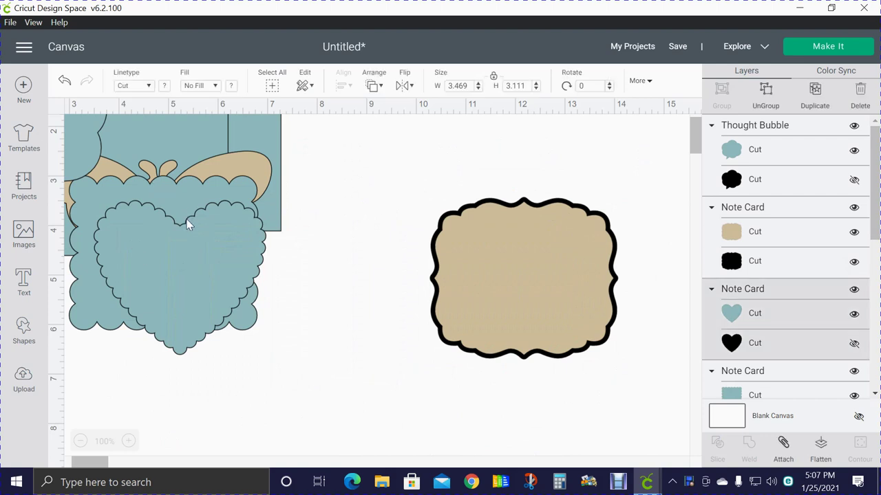
{"action": "left_click_drag", "start_coordinate": [186, 226], "coordinate": [164, 330]}
{"action": "left_click_drag", "start_coordinate": [206, 213], "coordinate": [388, 223]}
{"action": "left_click_drag", "start_coordinate": [472, 233], "coordinate": [437, 178]}
{"action": "left_click_drag", "start_coordinate": [580, 256], "coordinate": [635, 353]}
{"action": "left_click_drag", "start_coordinate": [352, 206], "coordinate": [375, 233]}
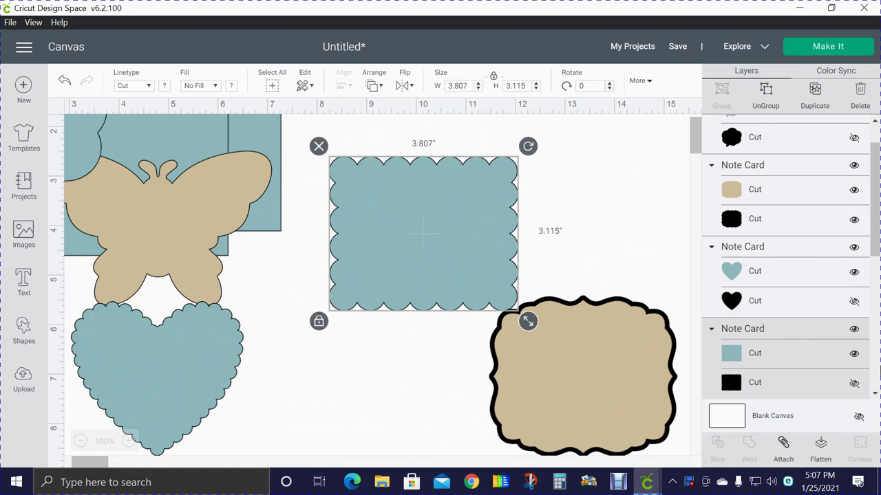
{"action": "left_click", "coordinate": [855, 383]}
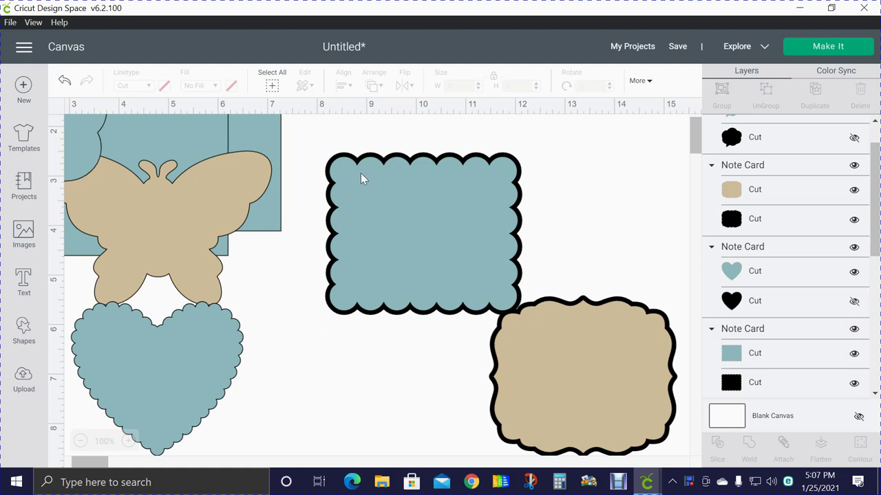
{"action": "left_click_drag", "start_coordinate": [318, 140], "coordinate": [551, 340]}
Step: Delete the blue card and tan frame, then delete the scalloped heart
{"action": "left_click", "coordinate": [314, 143]}
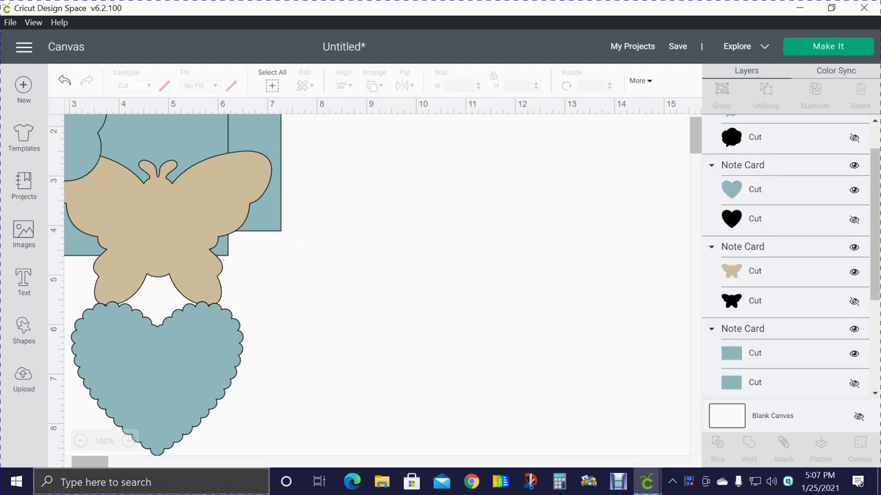
{"action": "left_click_drag", "start_coordinate": [196, 405], "coordinate": [482, 317]}
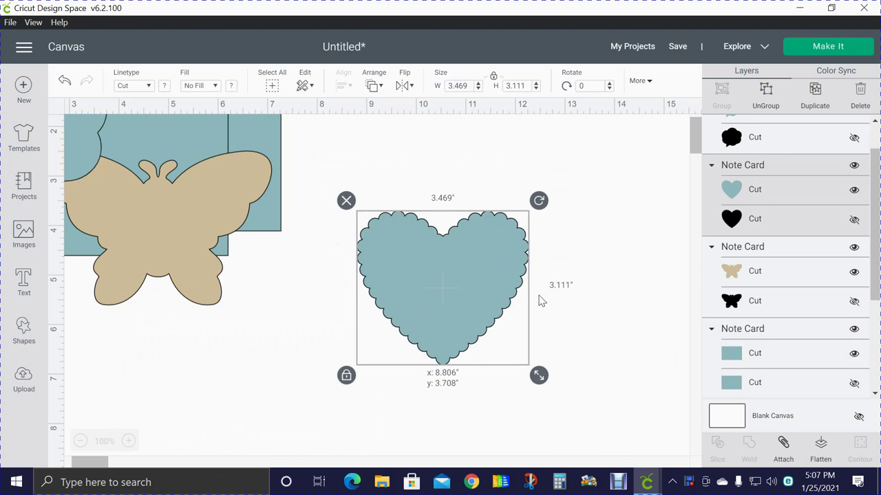
{"action": "left_click", "coordinate": [853, 190]}
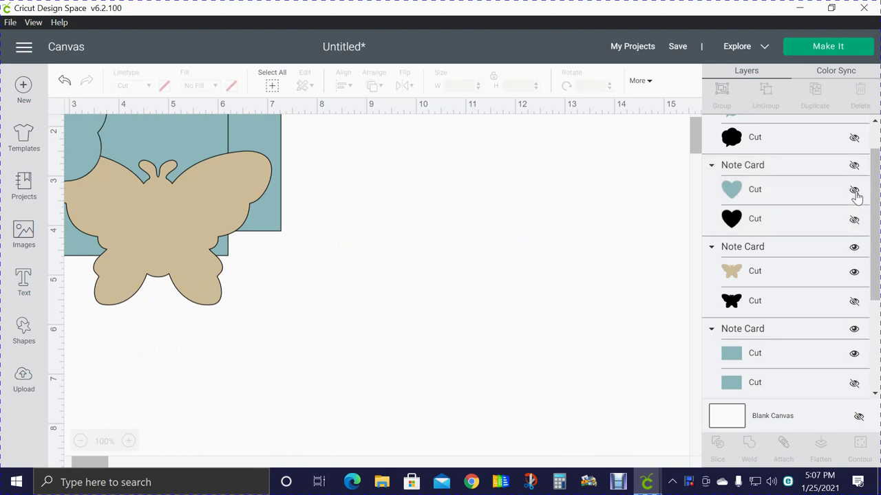
{"action": "left_click", "coordinate": [854, 191]}
{"action": "left_click", "coordinate": [854, 220]}
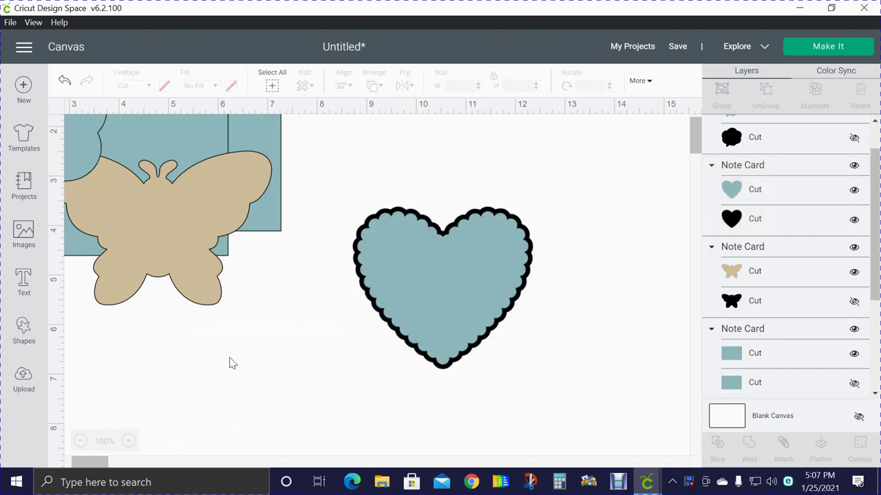
{"action": "left_click", "coordinate": [853, 190]}
{"action": "left_click", "coordinate": [853, 191]}
{"action": "left_click", "coordinate": [854, 220]}
{"action": "left_click_drag", "start_coordinate": [370, 189], "coordinate": [522, 406]}
{"action": "key", "text": "Delete"}
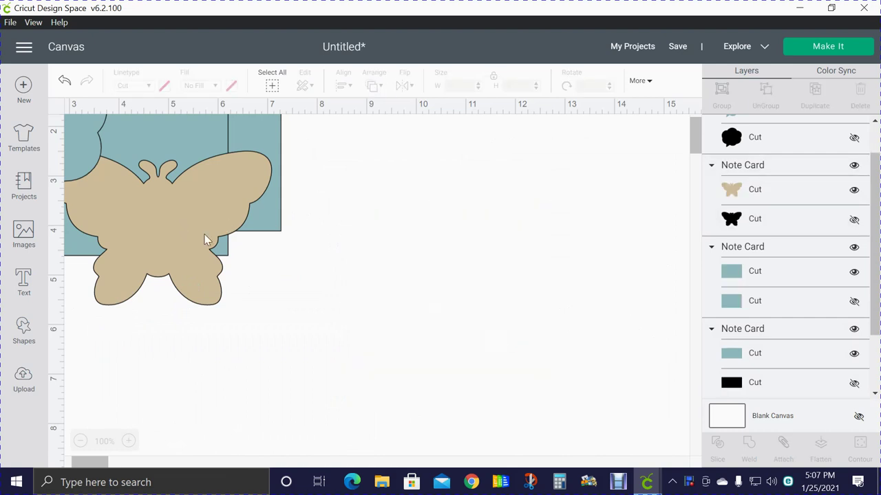
Step: Separate the butterfly from the teal cards and delete the right teal rectangle
{"action": "left_click_drag", "start_coordinate": [204, 238], "coordinate": [427, 241]}
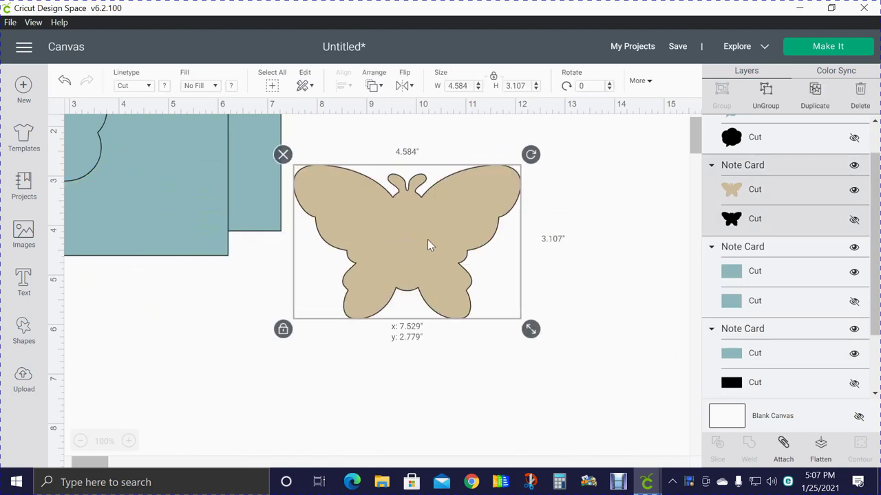
{"action": "left_click", "coordinate": [853, 220]}
{"action": "left_click_drag", "start_coordinate": [164, 216], "coordinate": [499, 378]}
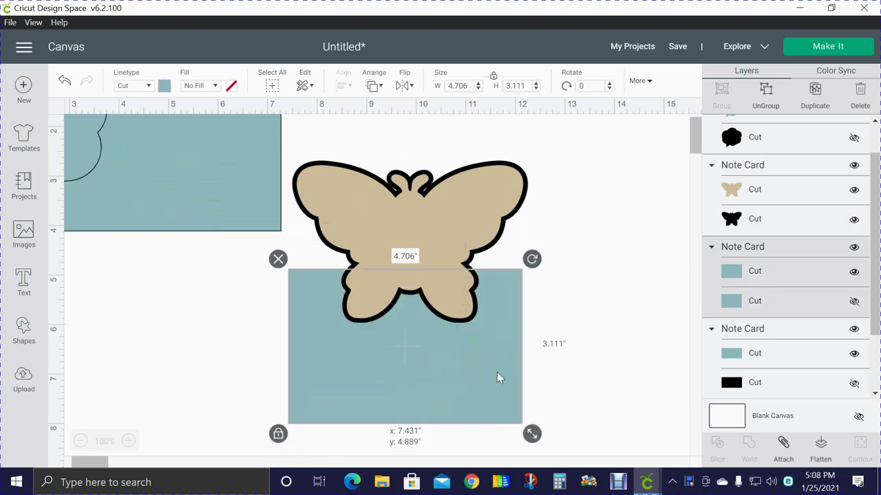
{"action": "left_click", "coordinate": [853, 300]}
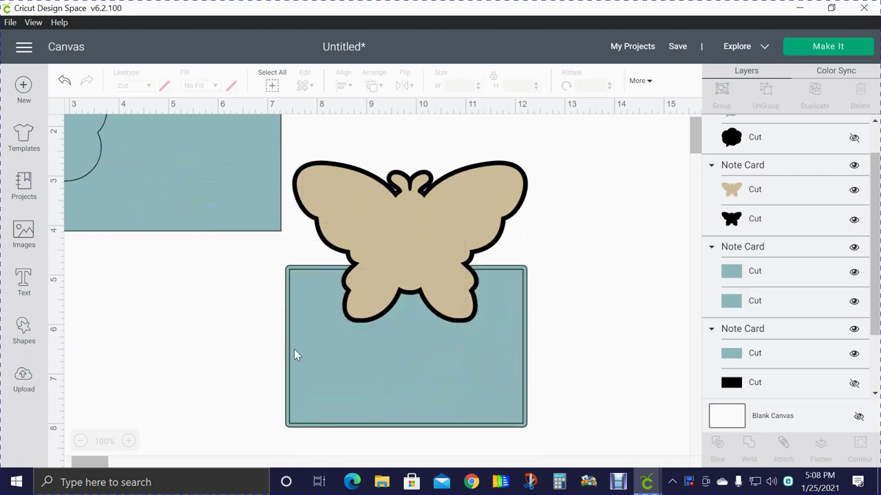
{"action": "left_click_drag", "start_coordinate": [183, 212], "coordinate": [268, 467]}
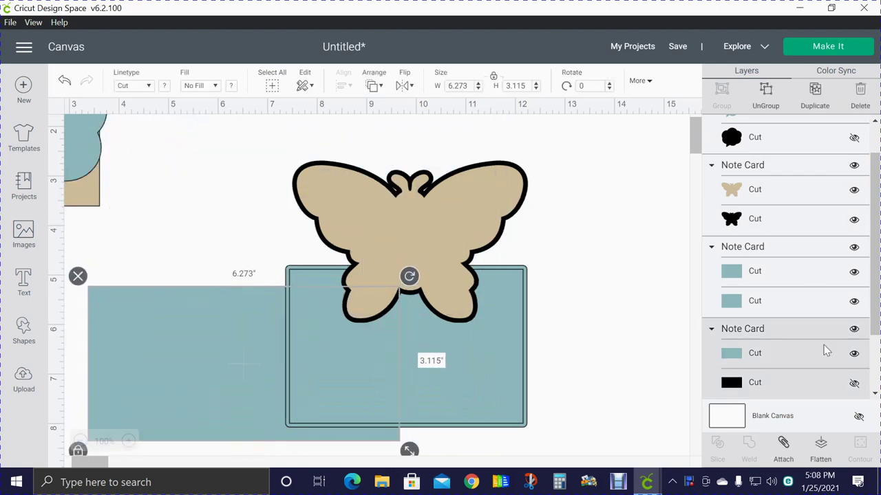
{"action": "left_click", "coordinate": [853, 384]}
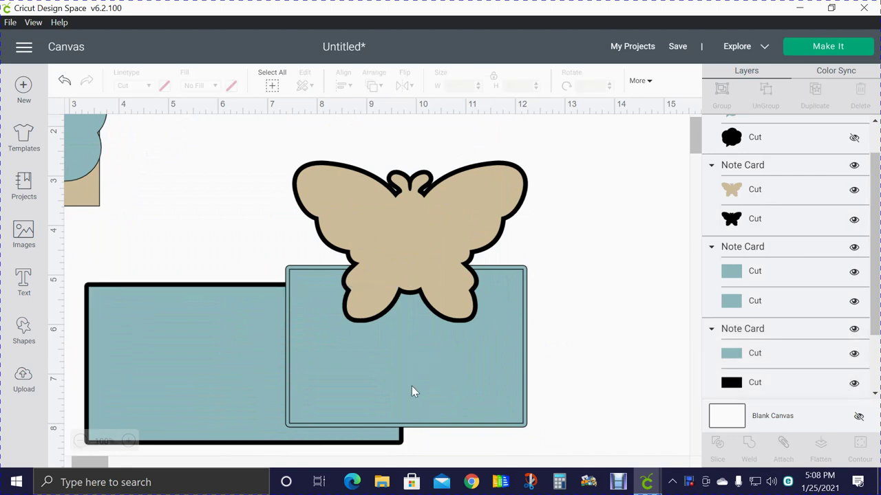
{"action": "left_click", "coordinate": [295, 340]}
{"action": "key", "text": "Delete"}
Step: Delete the butterfly and the remaining teal rectangle
{"action": "left_click", "coordinate": [335, 212]}
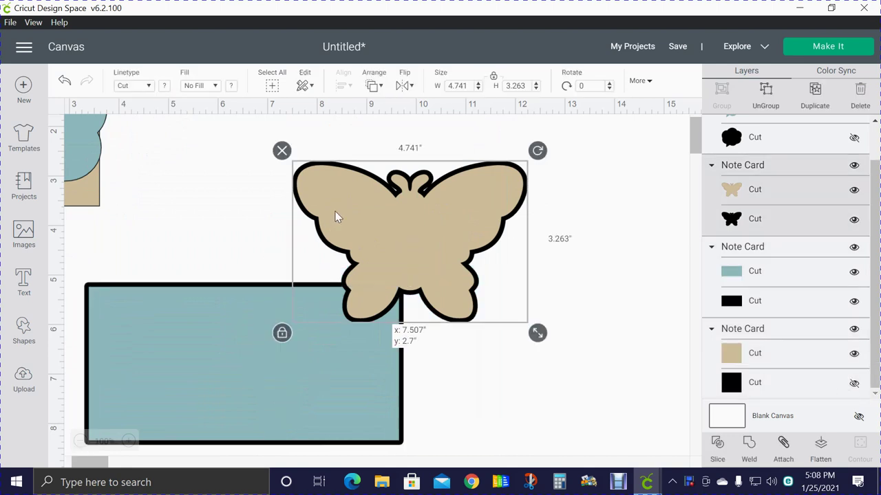
{"action": "left_click_drag", "start_coordinate": [335, 218], "coordinate": [433, 184]}
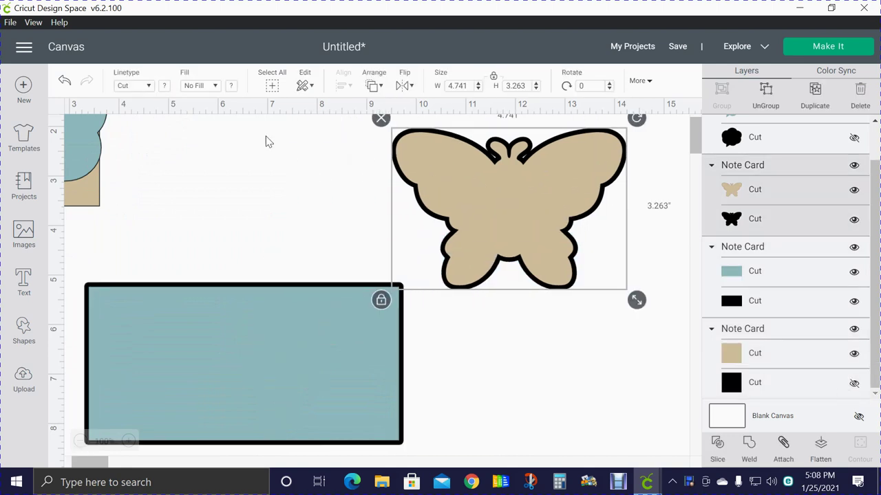
{"action": "left_click", "coordinate": [380, 119]}
{"action": "left_click_drag", "start_coordinate": [304, 307], "coordinate": [393, 269]}
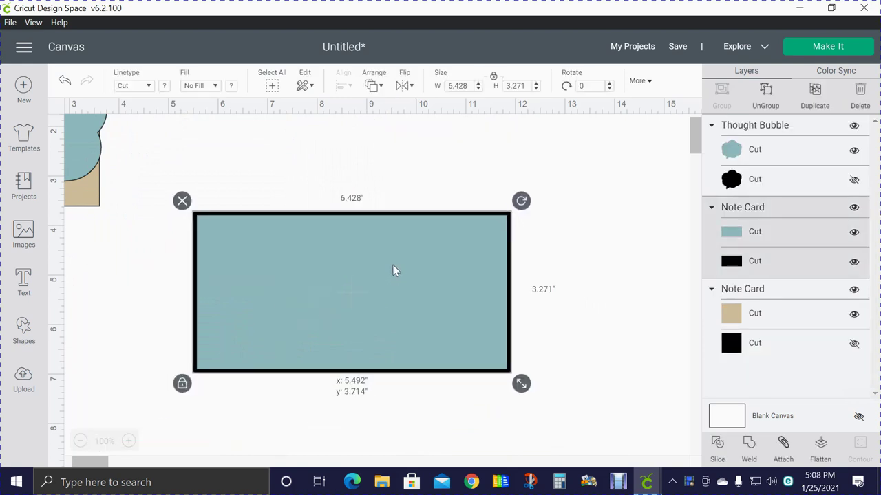
{"action": "left_click", "coordinate": [182, 202]}
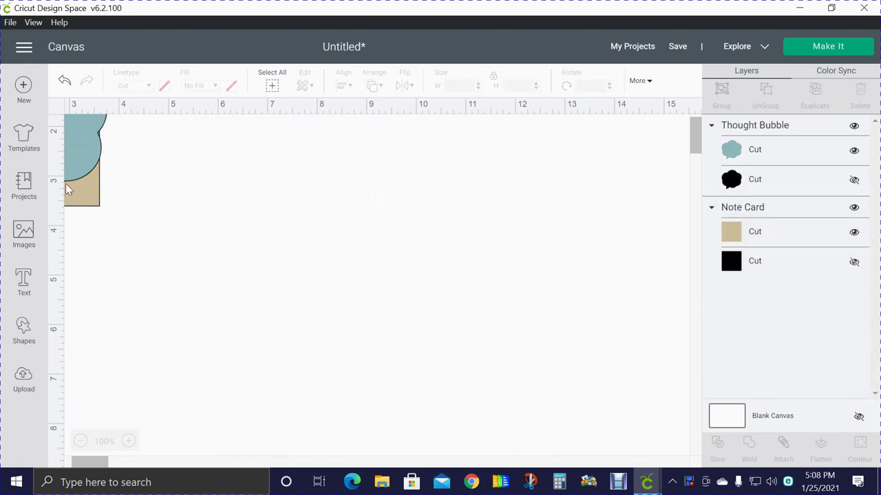
{"action": "left_click_drag", "start_coordinate": [86, 466], "coordinate": [69, 472]}
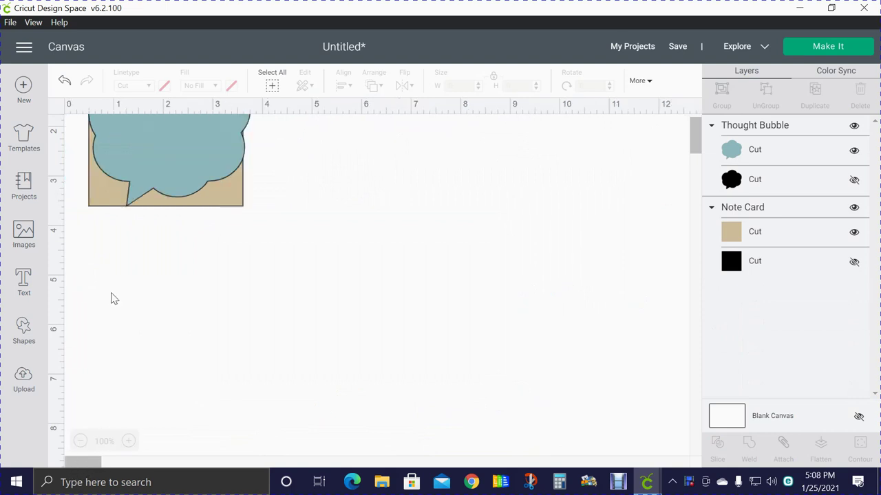
Step: Separate the thought bubble from the tan note card, then delete both together
{"action": "left_click_drag", "start_coordinate": [170, 170], "coordinate": [311, 323]}
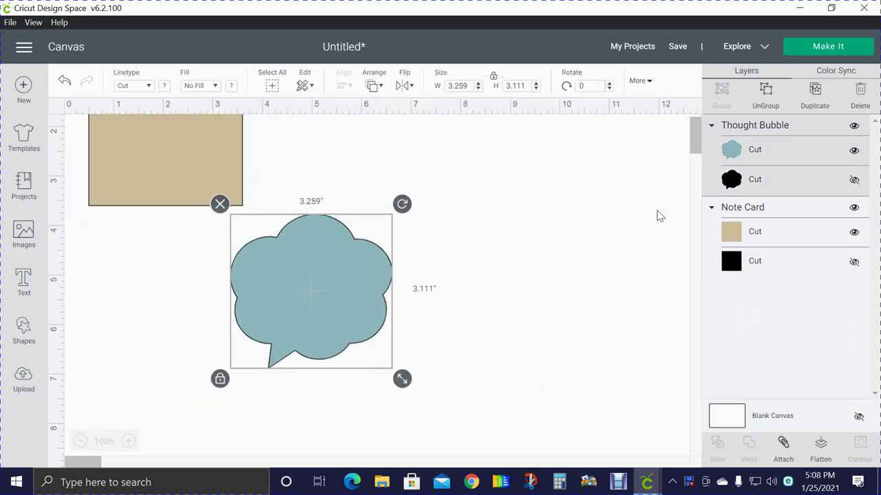
{"action": "left_click", "coordinate": [853, 180]}
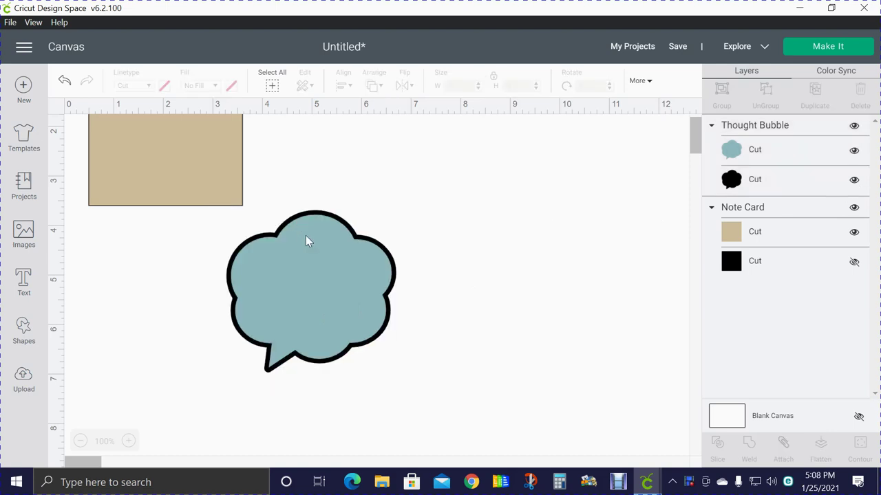
{"action": "left_click_drag", "start_coordinate": [213, 202], "coordinate": [548, 339]}
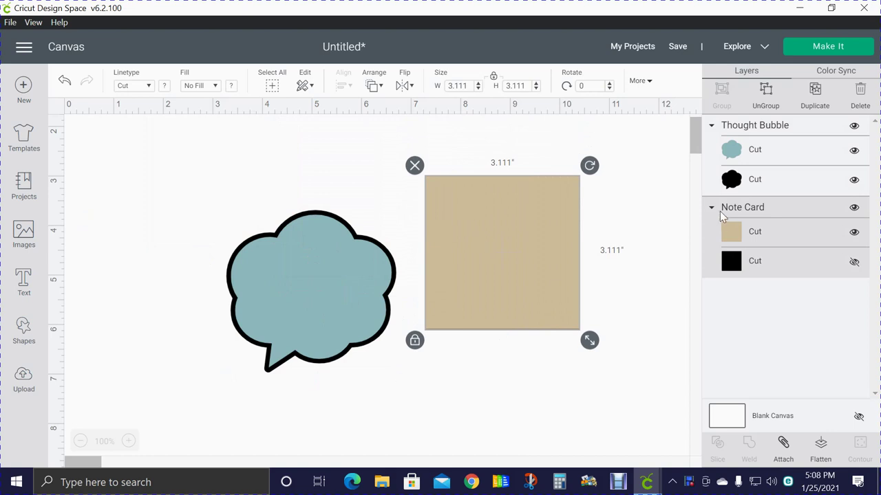
{"action": "left_click", "coordinate": [854, 262]}
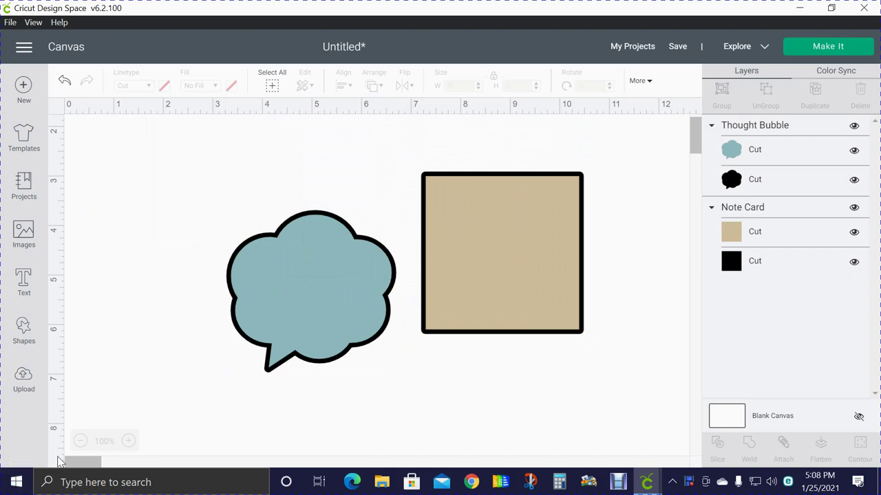
{"action": "left_click_drag", "start_coordinate": [152, 141], "coordinate": [761, 454]}
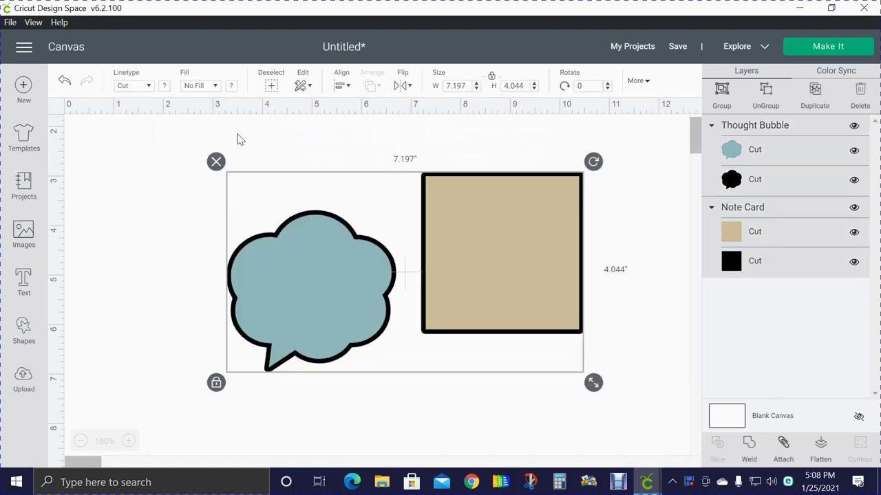
{"action": "left_click", "coordinate": [216, 162]}
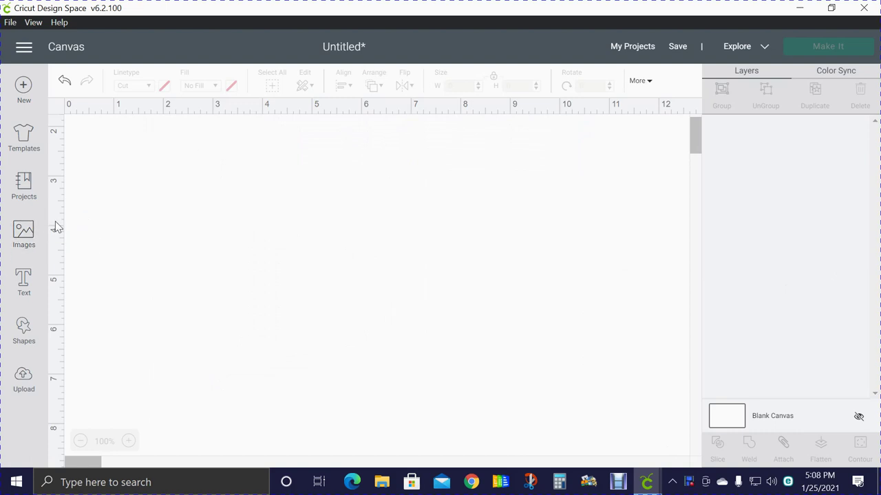
Step: Open Images, clear the search and scroll through all 3,400 image sets
{"action": "left_click", "coordinate": [11, 255]}
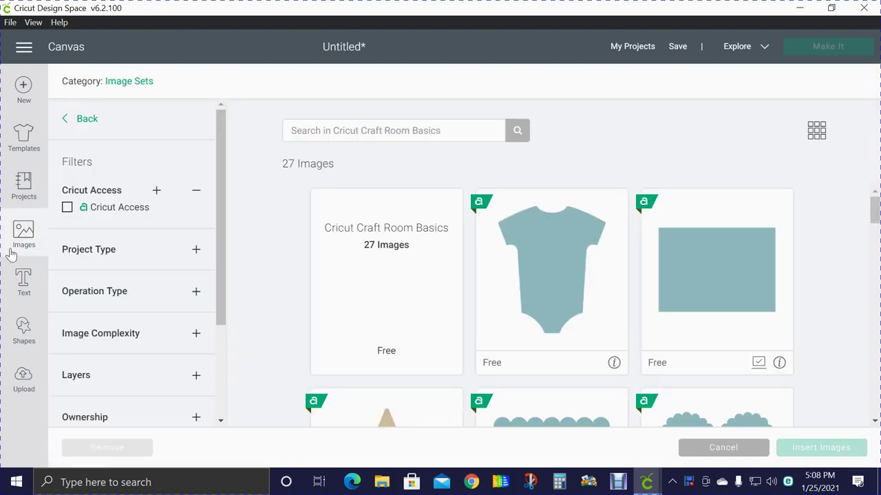
{"action": "left_click", "coordinate": [92, 124]}
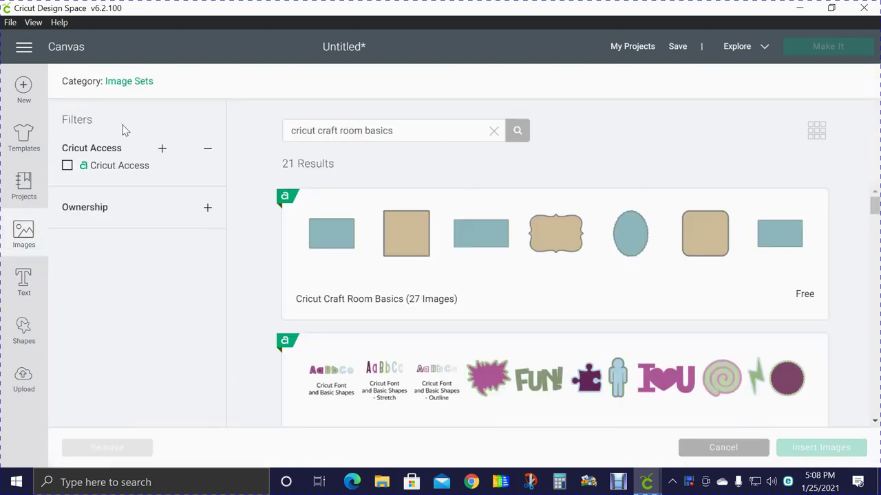
{"action": "left_click", "coordinate": [494, 132]}
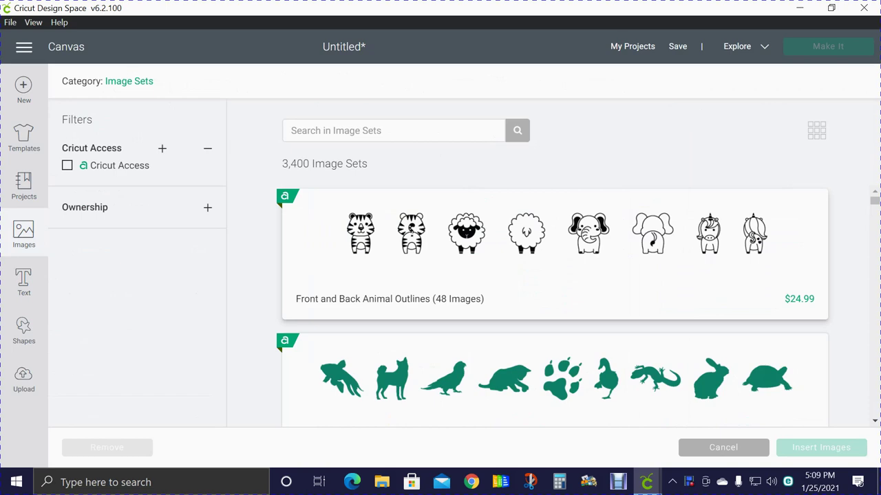
{"action": "scroll", "coordinate": [626, 241], "scroll_direction": "down", "scroll_amount": 20}
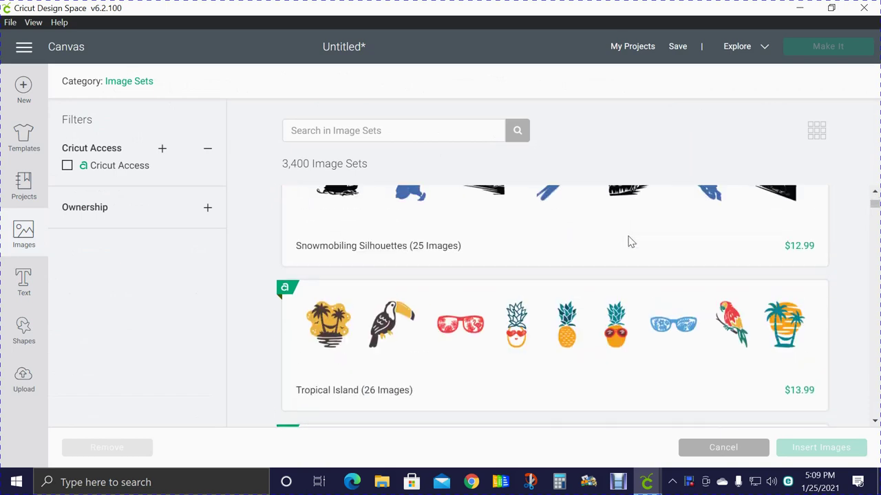
{"action": "scroll", "coordinate": [632, 262], "scroll_direction": "down", "scroll_amount": 20}
{"action": "scroll", "coordinate": [631, 274], "scroll_direction": "up", "scroll_amount": 8}
{"action": "scroll", "coordinate": [643, 253], "scroll_direction": "down", "scroll_amount": 4}
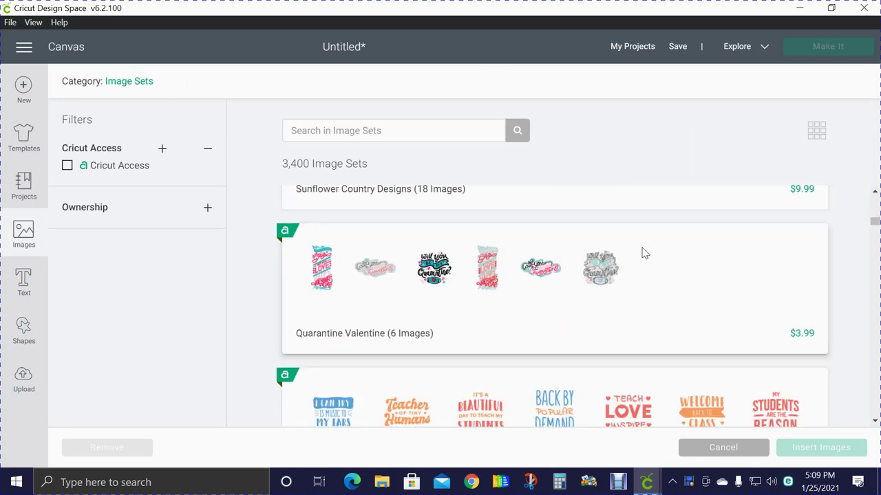
{"action": "scroll", "coordinate": [643, 256], "scroll_direction": "down", "scroll_amount": 5}
{"action": "scroll", "coordinate": [641, 255], "scroll_direction": "down", "scroll_amount": 6}
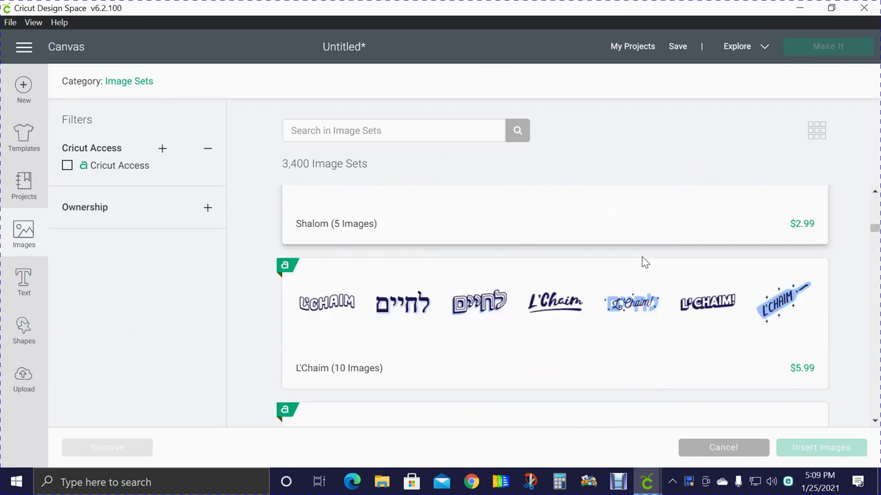
{"action": "scroll", "coordinate": [639, 274], "scroll_direction": "down", "scroll_amount": 7}
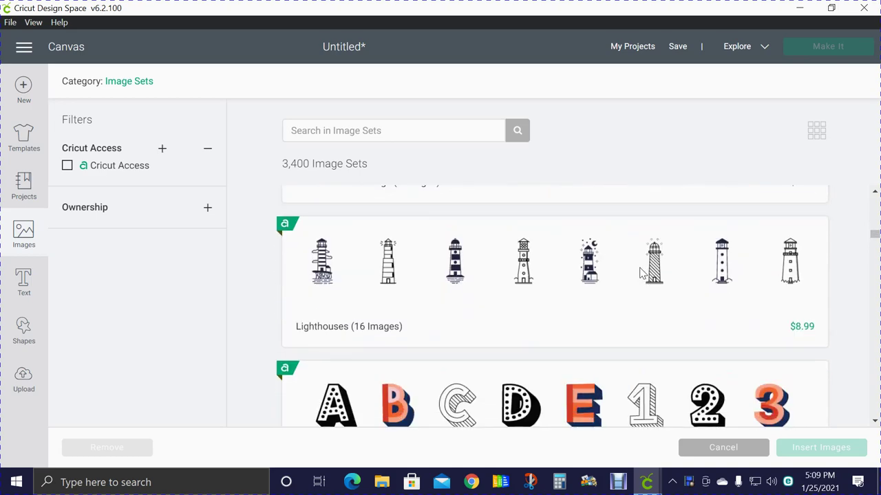
{"action": "scroll", "coordinate": [639, 277], "scroll_direction": "down", "scroll_amount": 6}
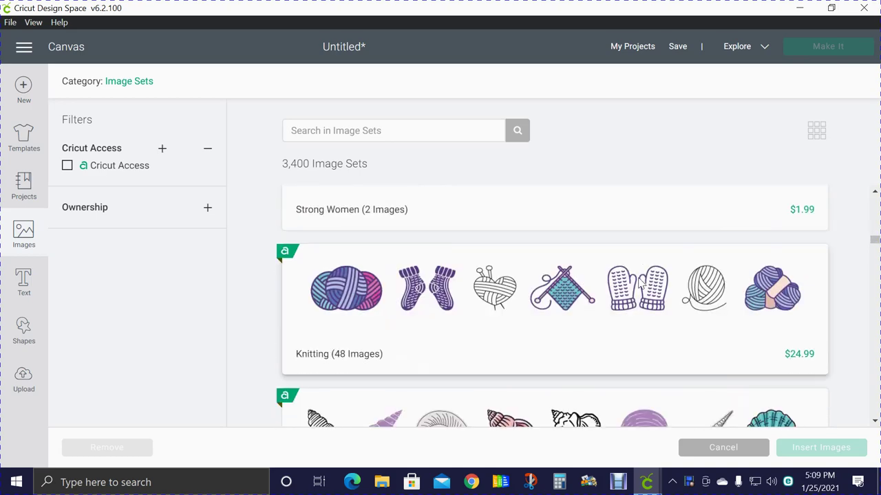
{"action": "scroll", "coordinate": [640, 279], "scroll_direction": "up", "scroll_amount": 4}
{"action": "scroll", "coordinate": [640, 277], "scroll_direction": "down", "scroll_amount": 2}
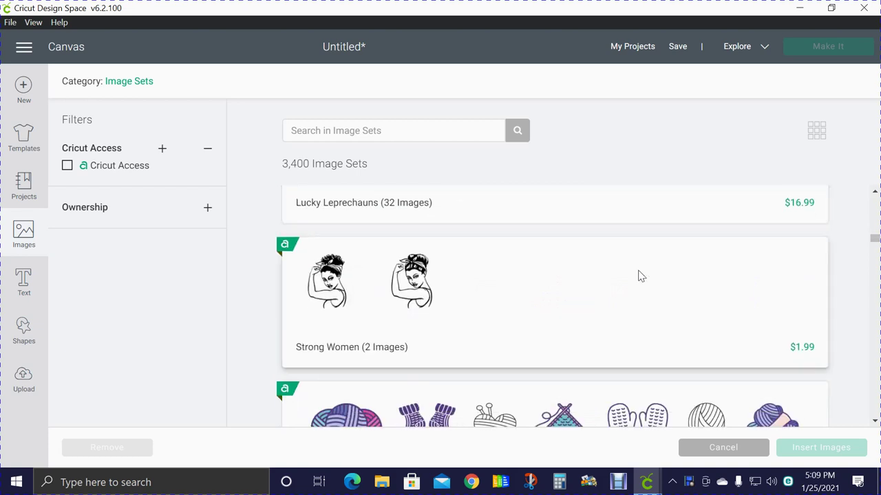
{"action": "scroll", "coordinate": [639, 276], "scroll_direction": "down", "scroll_amount": 4}
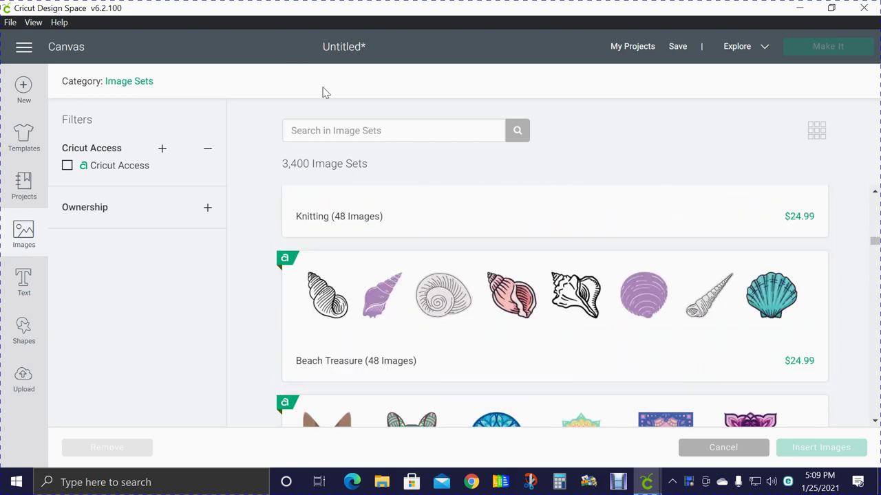
Step: Search the image sets for 'women' and scroll the 15 results down to Dancing Women
{"action": "left_click", "coordinate": [358, 130]}
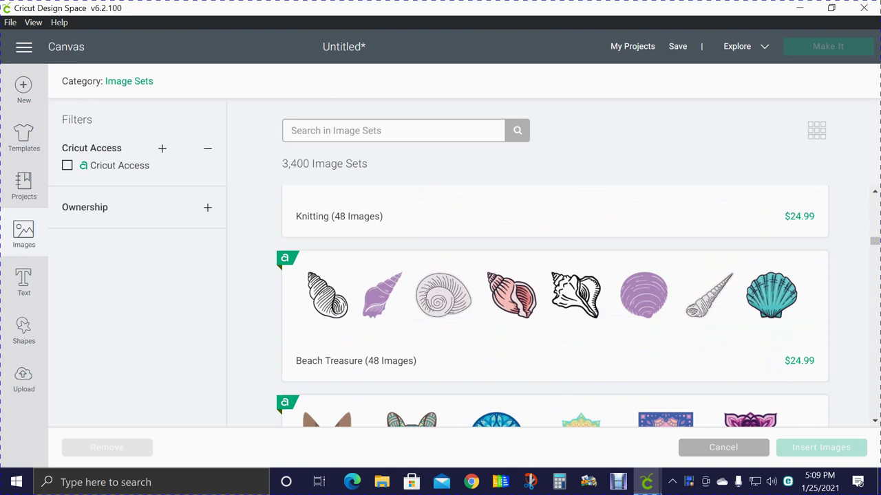
{"action": "type", "text": "women"}
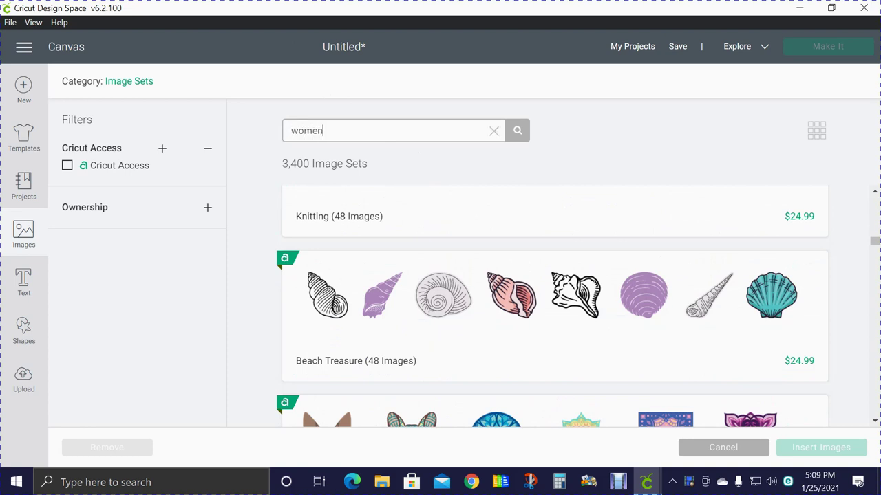
{"action": "key", "text": "Return"}
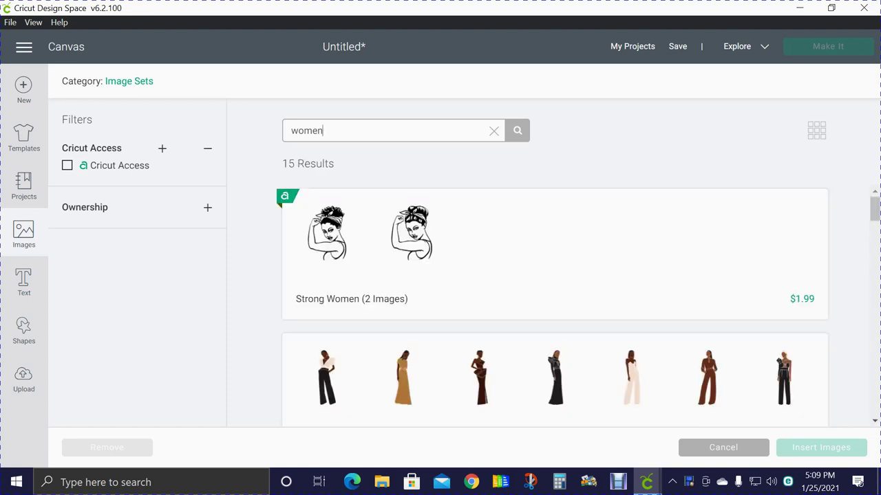
{"action": "scroll", "coordinate": [500, 259], "scroll_direction": "down", "scroll_amount": 2}
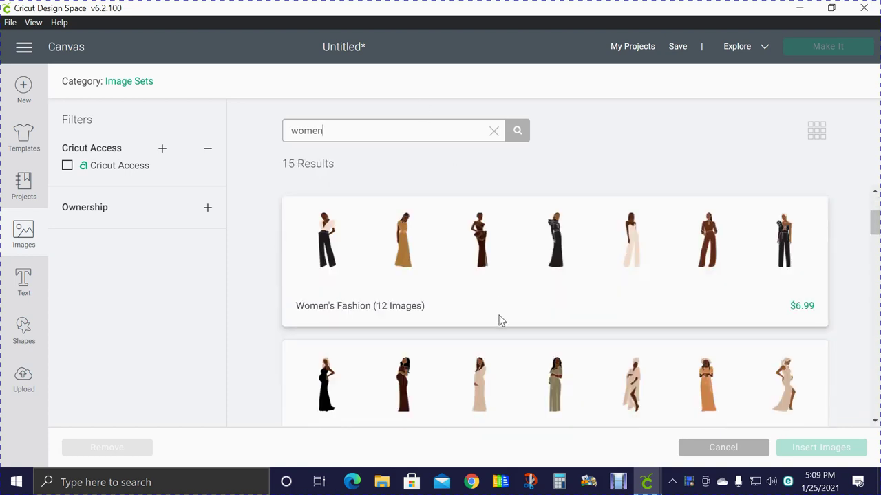
{"action": "scroll", "coordinate": [494, 312], "scroll_direction": "down", "scroll_amount": 6}
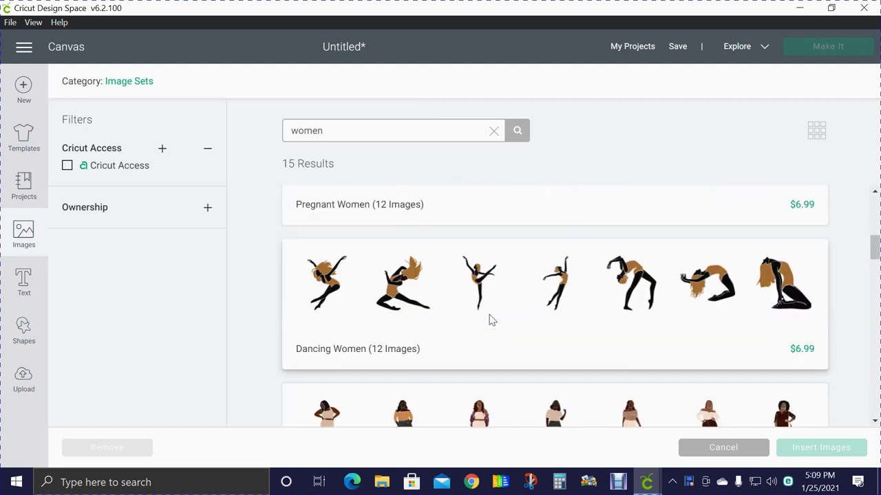
{"action": "scroll", "coordinate": [484, 333], "scroll_direction": "up", "scroll_amount": 3}
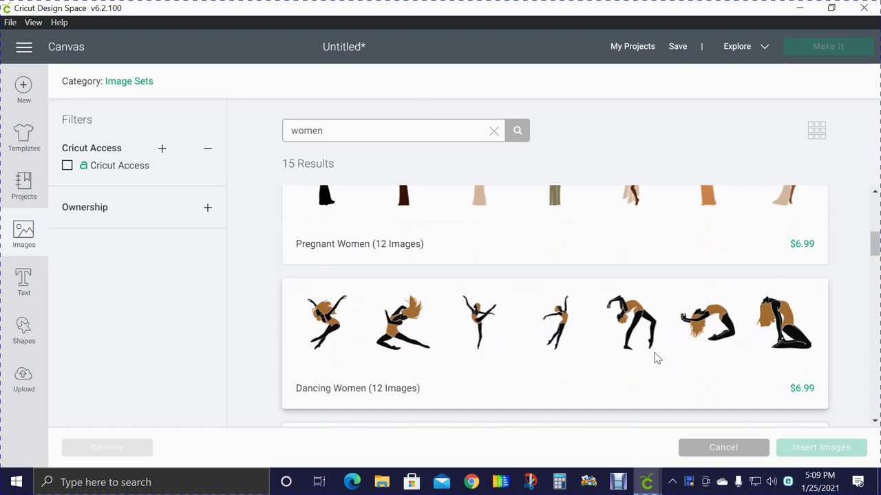
{"action": "scroll", "coordinate": [554, 381], "scroll_direction": "down", "scroll_amount": 1}
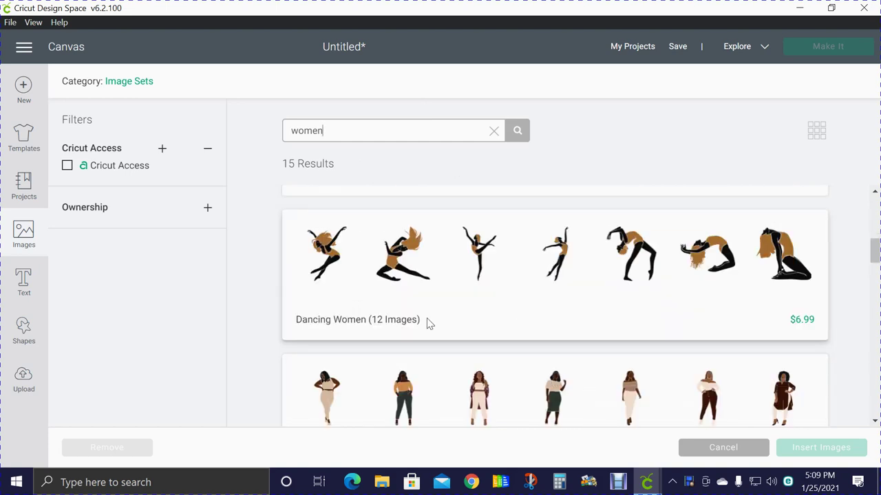
Step: Open the Dancing Women image set and browse its images
{"action": "left_click", "coordinate": [404, 274]}
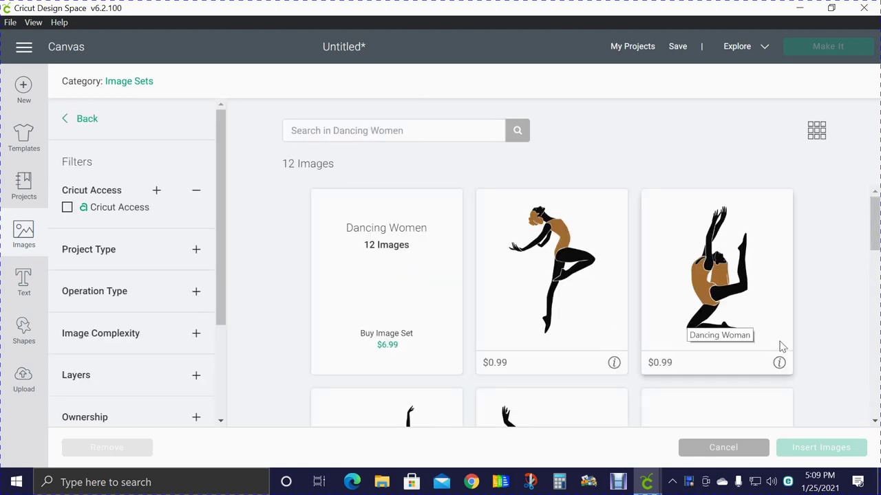
{"action": "scroll", "coordinate": [781, 346], "scroll_direction": "down", "scroll_amount": 7}
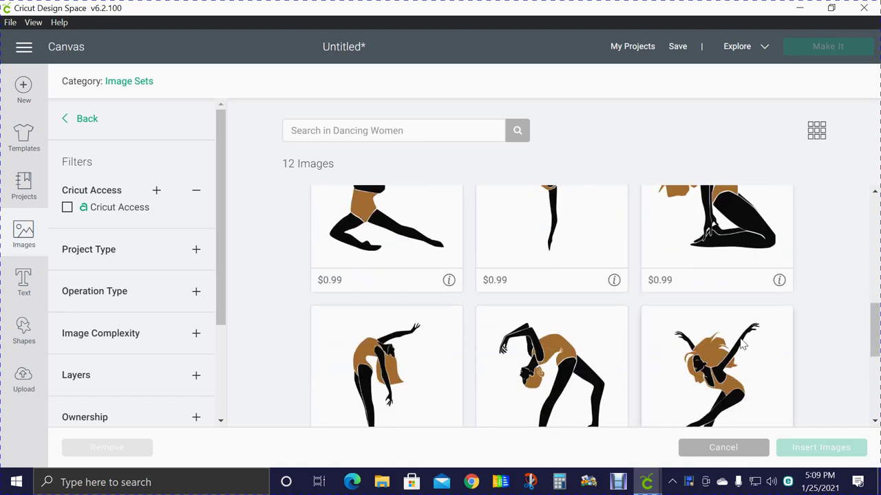
{"action": "scroll", "coordinate": [742, 344], "scroll_direction": "down", "scroll_amount": 3}
{"action": "scroll", "coordinate": [738, 349], "scroll_direction": "down", "scroll_amount": 3}
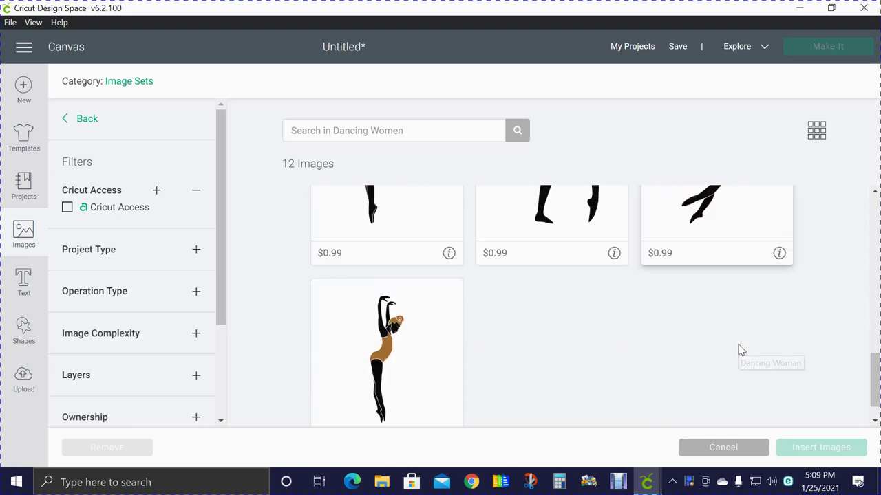
{"action": "scroll", "coordinate": [562, 359], "scroll_direction": "up", "scroll_amount": 3}
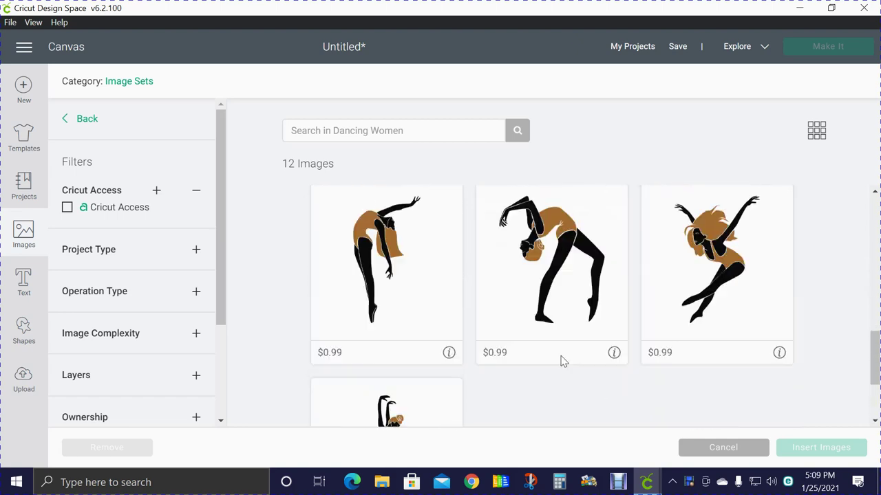
{"action": "scroll", "coordinate": [564, 369], "scroll_direction": "up", "scroll_amount": 5}
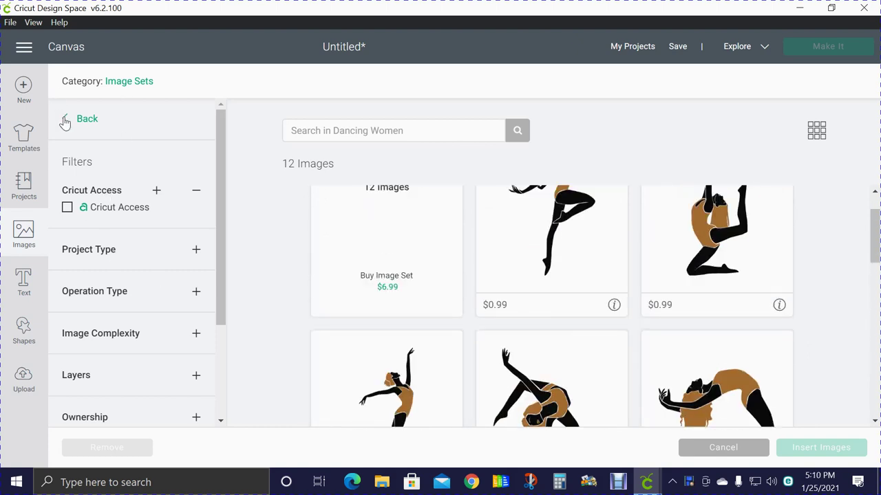
Step: Return to the 'women' results and scroll down to Women Of The World
{"action": "left_click", "coordinate": [67, 119]}
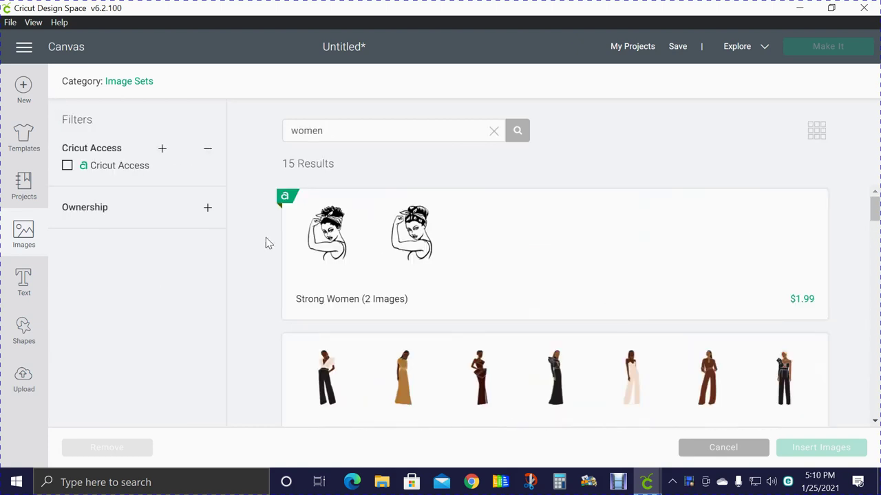
{"action": "scroll", "coordinate": [530, 279], "scroll_direction": "down", "scroll_amount": 10}
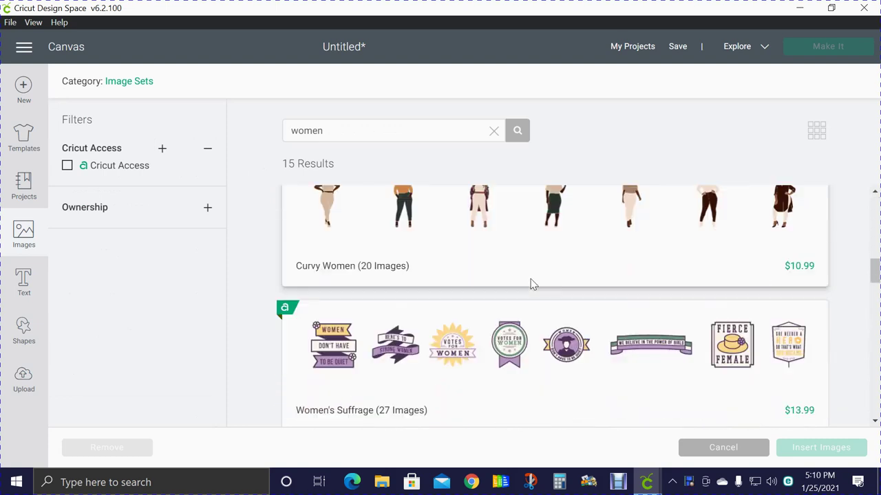
{"action": "scroll", "coordinate": [531, 280], "scroll_direction": "down", "scroll_amount": 3}
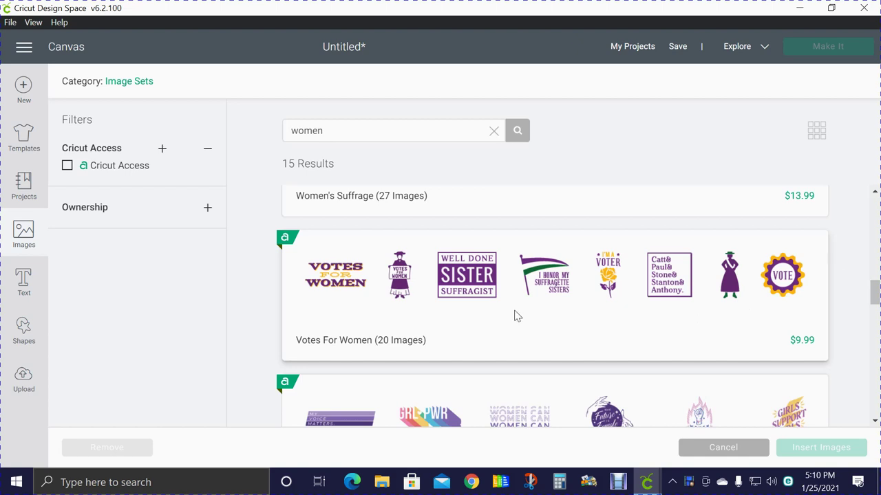
{"action": "scroll", "coordinate": [514, 313], "scroll_direction": "down", "scroll_amount": 3}
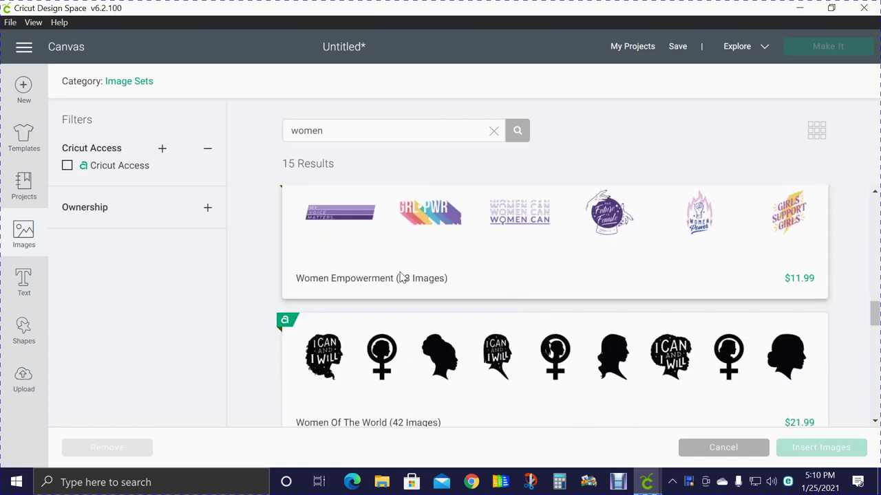
{"action": "scroll", "coordinate": [429, 289], "scroll_direction": "down", "scroll_amount": 2}
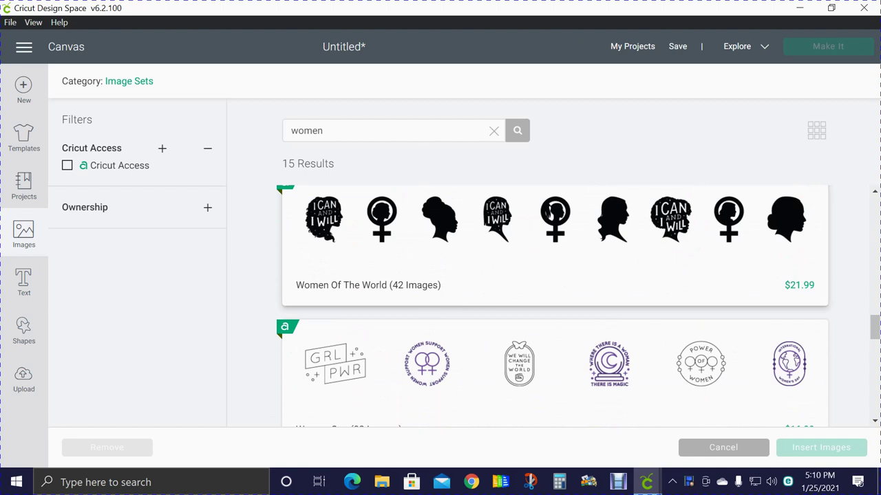
Step: Open Women Of The World and scroll through its 37 silhouette images at $0.99 each
{"action": "left_click", "coordinate": [417, 285]}
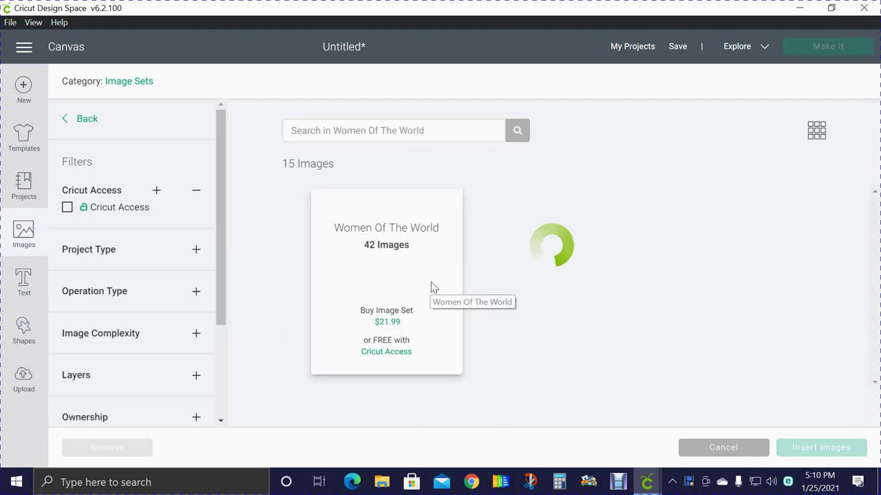
{"action": "scroll", "coordinate": [814, 251], "scroll_direction": "down", "scroll_amount": 1}
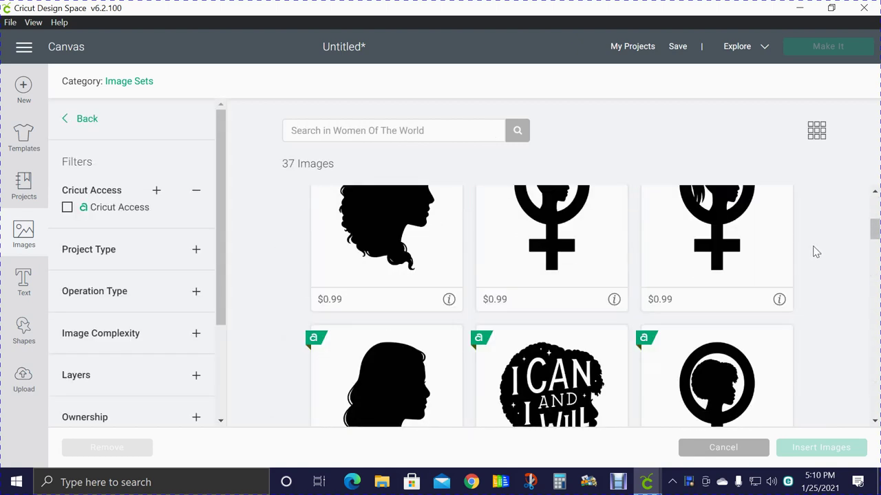
{"action": "scroll", "coordinate": [664, 251], "scroll_direction": "down", "scroll_amount": 1}
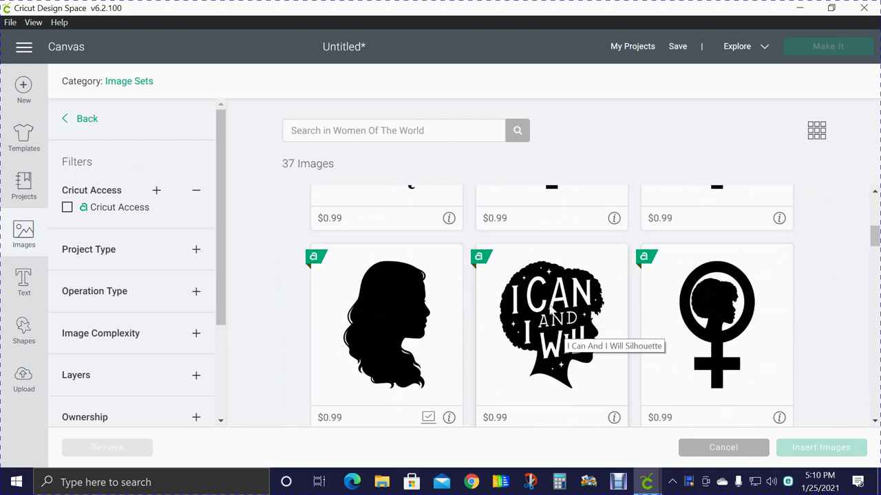
{"action": "scroll", "coordinate": [791, 330], "scroll_direction": "down", "scroll_amount": 2}
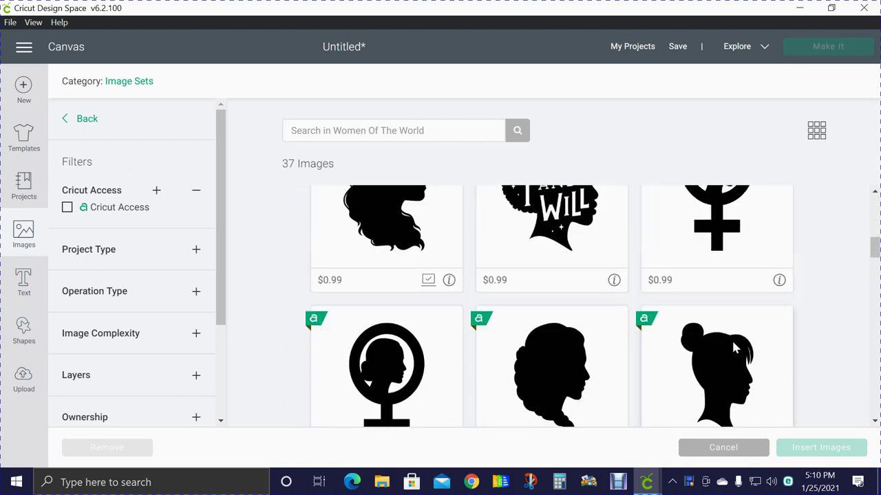
{"action": "scroll", "coordinate": [740, 351], "scroll_direction": "down", "scroll_amount": 4}
{"action": "scroll", "coordinate": [719, 362], "scroll_direction": "down", "scroll_amount": 5}
{"action": "scroll", "coordinate": [556, 353], "scroll_direction": "up", "scroll_amount": 2}
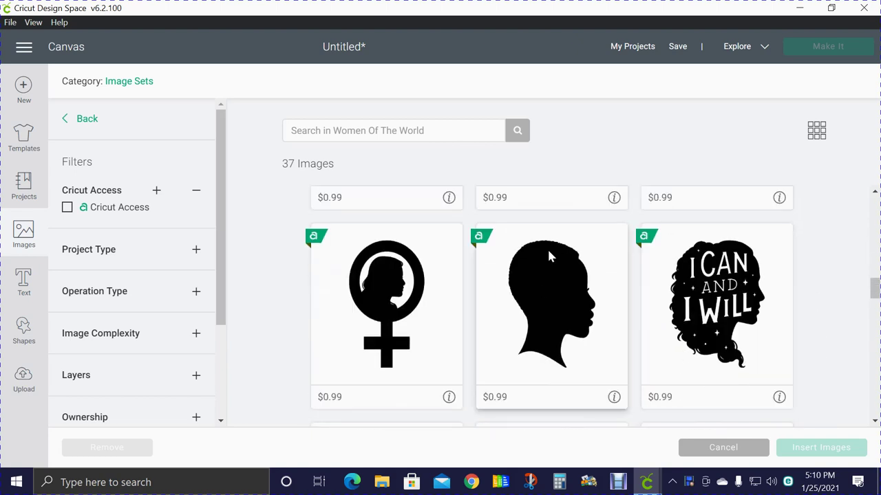
{"action": "scroll", "coordinate": [580, 346], "scroll_direction": "down", "scroll_amount": 2}
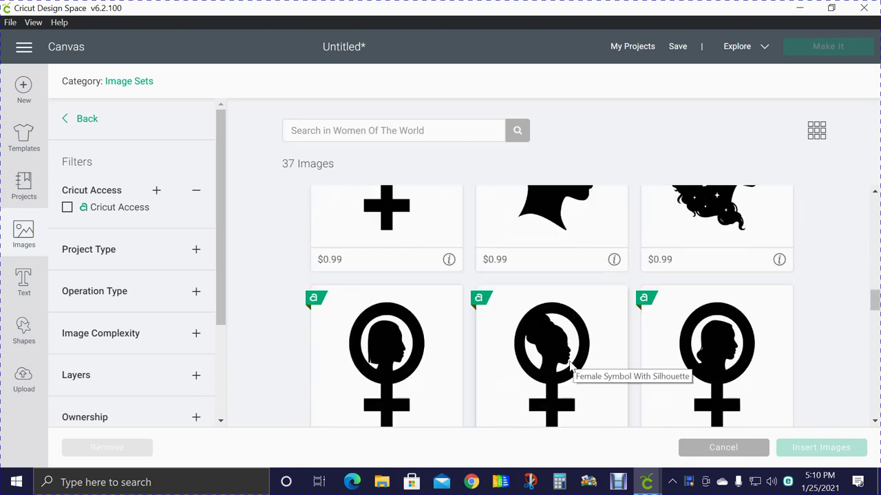
{"action": "scroll", "coordinate": [566, 357], "scroll_direction": "down", "scroll_amount": 3}
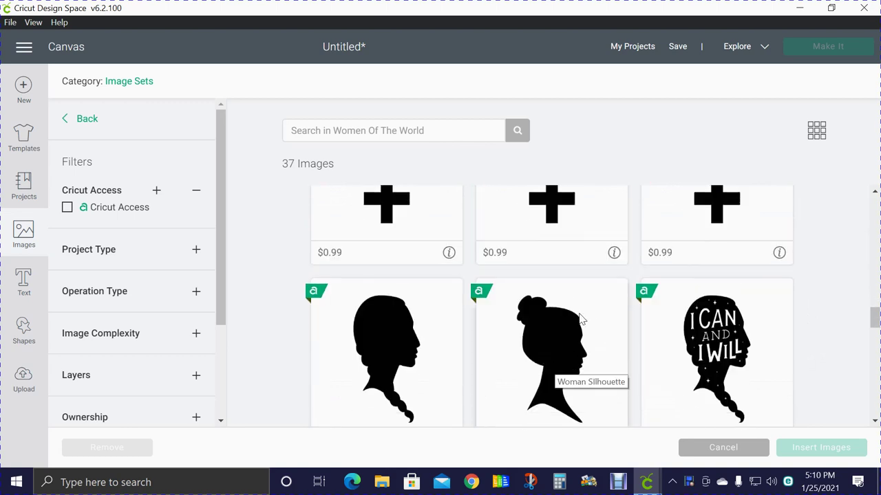
{"action": "scroll", "coordinate": [571, 326], "scroll_direction": "down", "scroll_amount": 4}
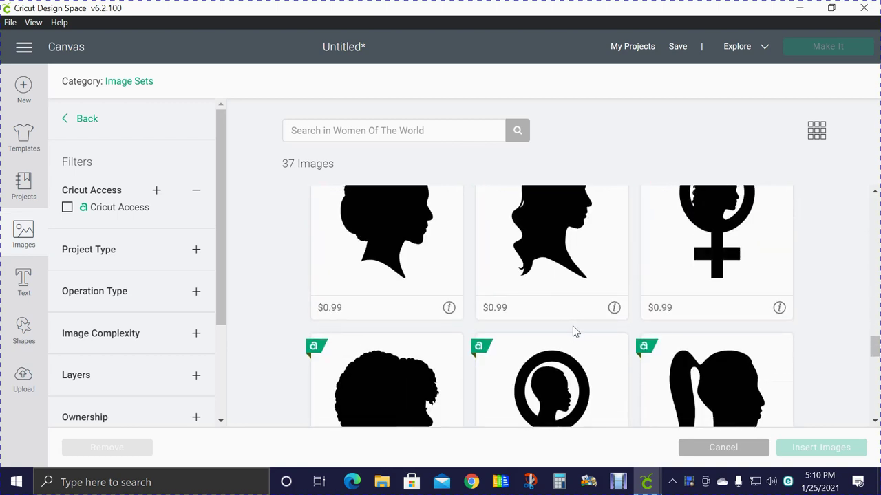
{"action": "scroll", "coordinate": [572, 329], "scroll_direction": "down", "scroll_amount": 3}
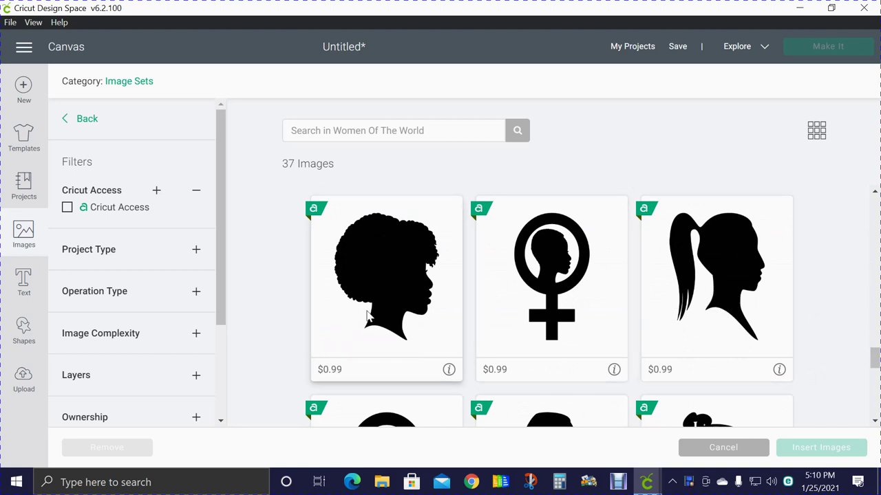
{"action": "scroll", "coordinate": [386, 303], "scroll_direction": "down", "scroll_amount": 1}
{"action": "scroll", "coordinate": [447, 325], "scroll_direction": "up", "scroll_amount": 1}
{"action": "scroll", "coordinate": [452, 326], "scroll_direction": "up", "scroll_amount": 1}
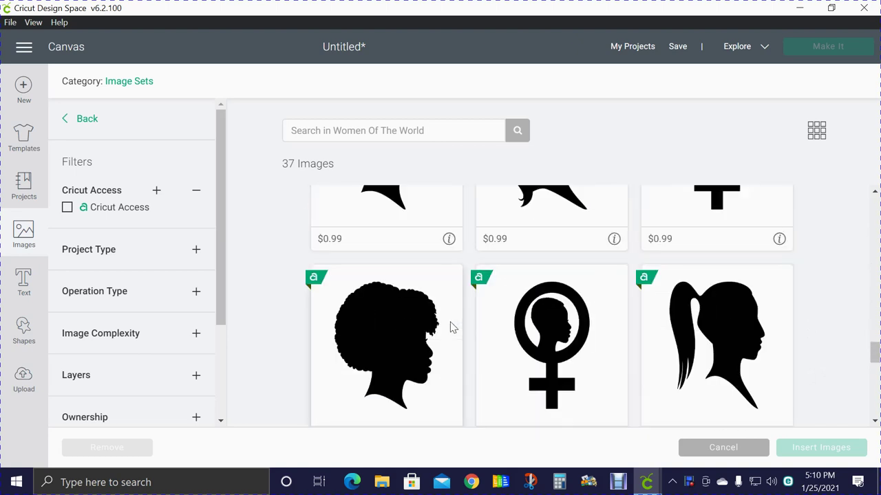
{"action": "scroll", "coordinate": [572, 323], "scroll_direction": "down", "scroll_amount": 2}
{"action": "scroll", "coordinate": [570, 326], "scroll_direction": "down", "scroll_amount": 1}
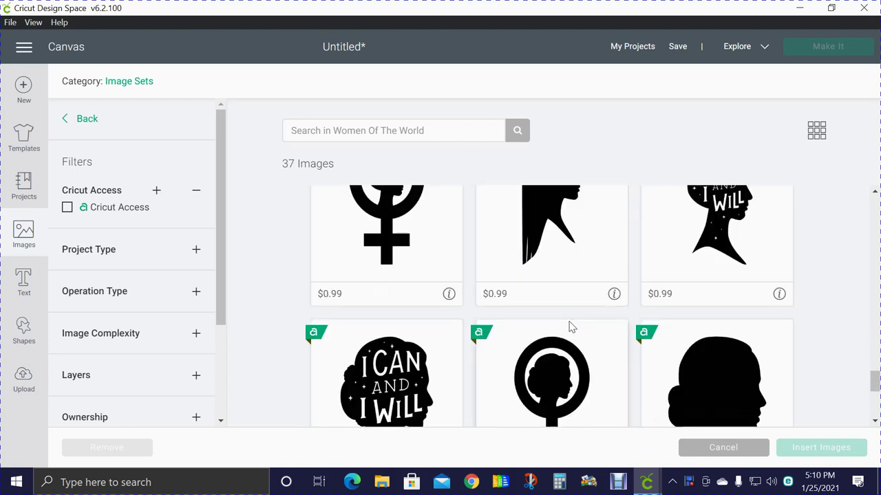
{"action": "scroll", "coordinate": [630, 326], "scroll_direction": "up", "scroll_amount": 1}
{"action": "scroll", "coordinate": [630, 325], "scroll_direction": "down", "scroll_amount": 1}
{"action": "scroll", "coordinate": [634, 319], "scroll_direction": "down", "scroll_amount": 1}
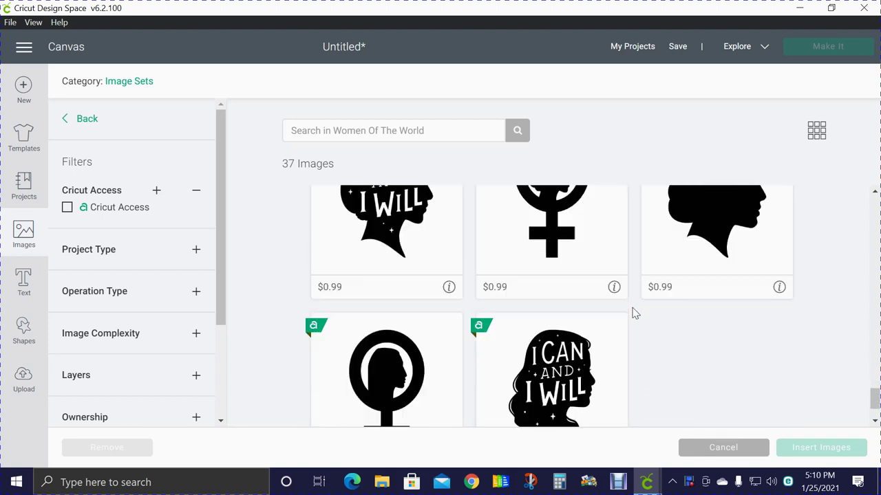
{"action": "scroll", "coordinate": [683, 295], "scroll_direction": "down", "scroll_amount": 1}
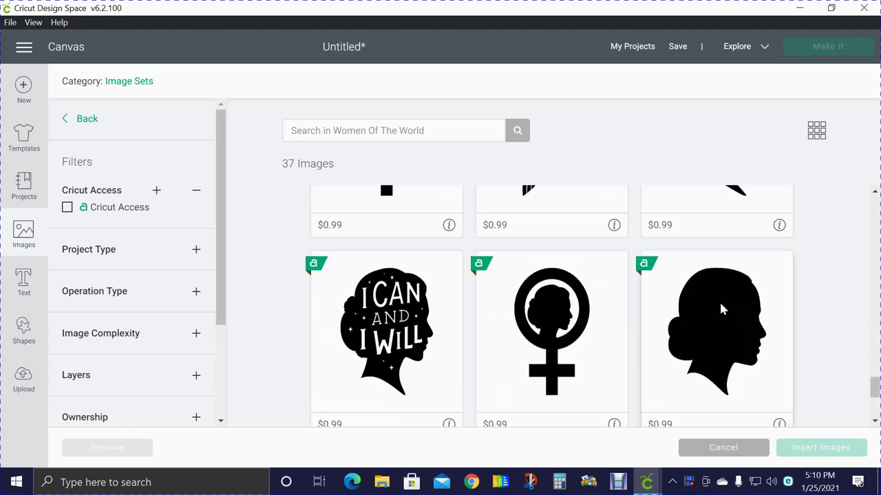
{"action": "scroll", "coordinate": [777, 311], "scroll_direction": "up", "scroll_amount": 1}
{"action": "scroll", "coordinate": [776, 310], "scroll_direction": "up", "scroll_amount": 1}
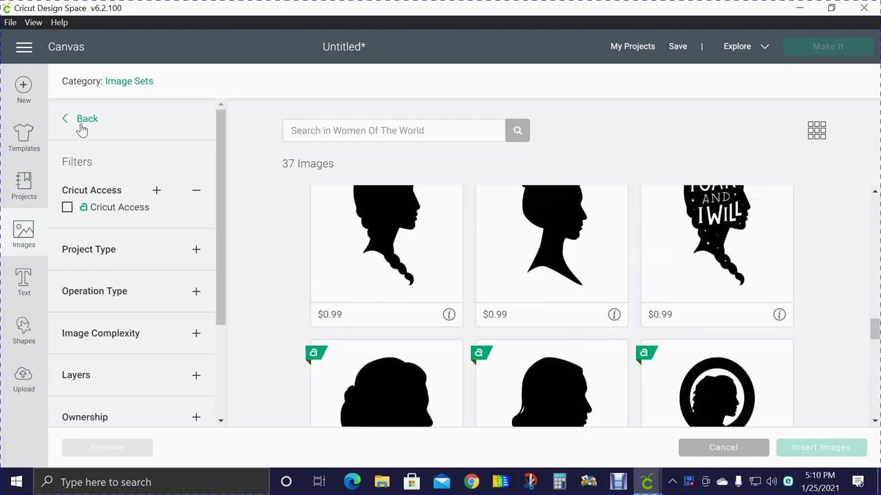
Step: Search the image sets for 'football' and browse the 10 results
{"action": "left_click", "coordinate": [73, 123]}
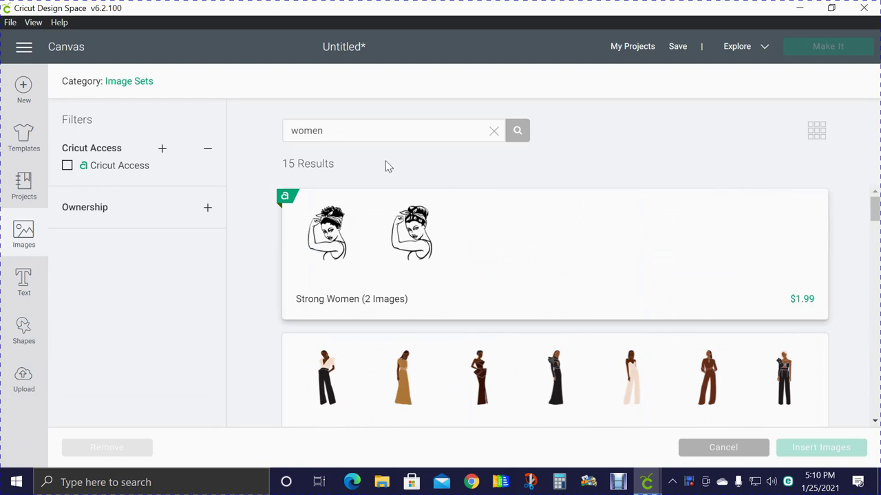
{"action": "left_click", "coordinate": [493, 132]}
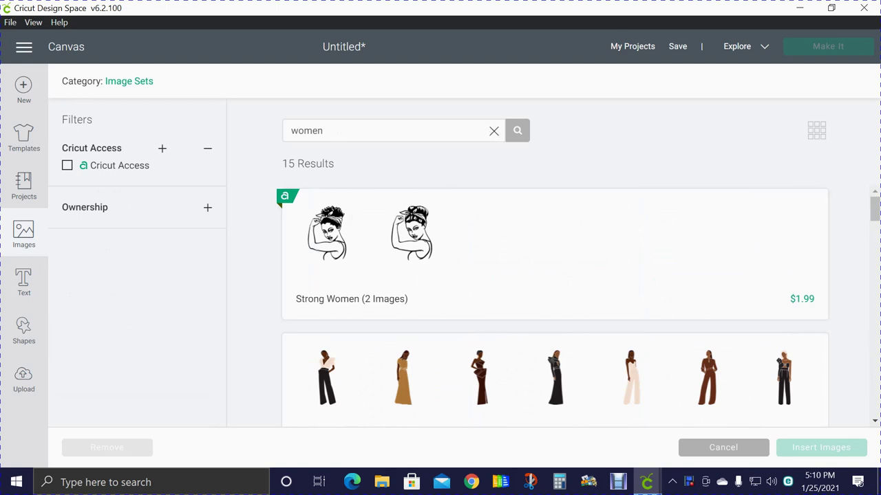
{"action": "left_click", "coordinate": [291, 130]}
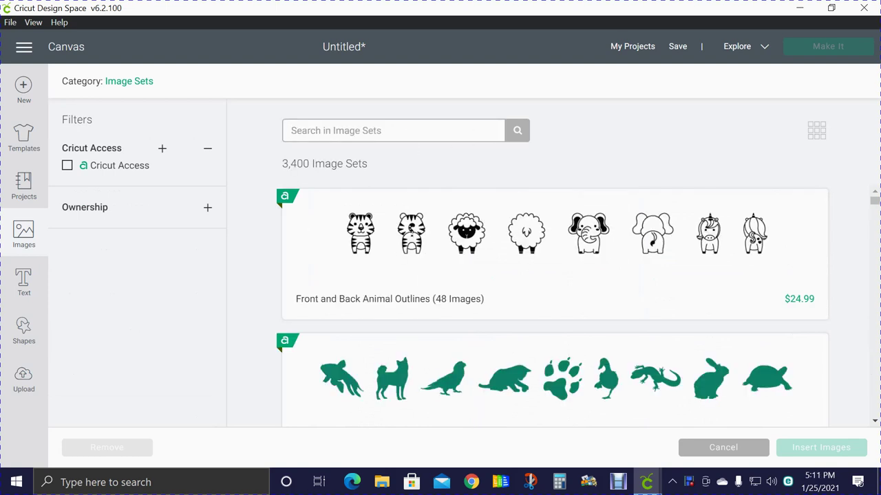
{"action": "type", "text": "football"}
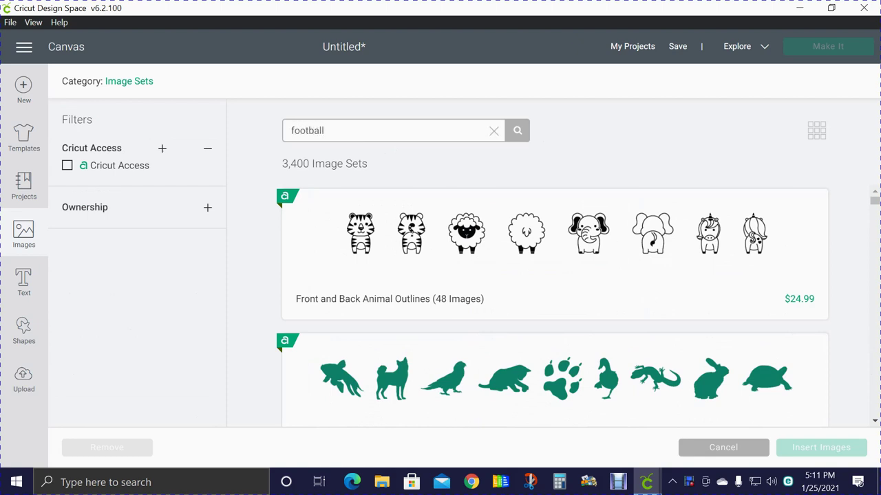
{"action": "left_click", "coordinate": [521, 131]}
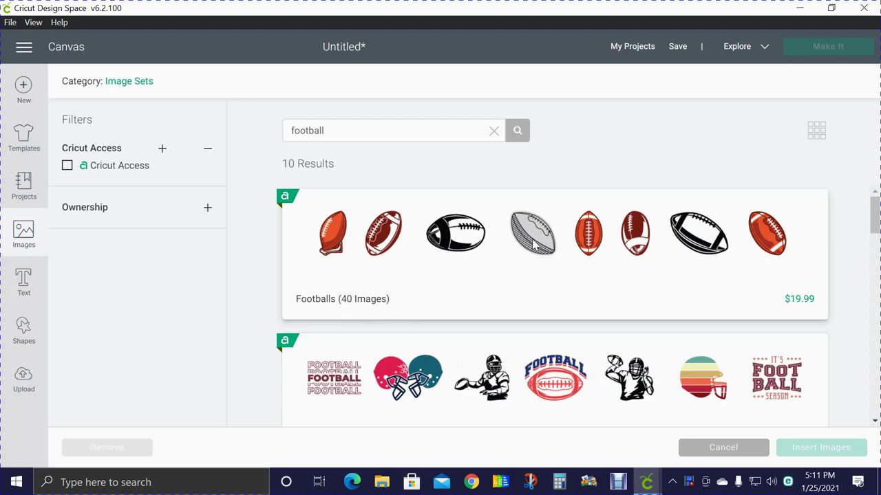
{"action": "scroll", "coordinate": [536, 251], "scroll_direction": "down", "scroll_amount": 2}
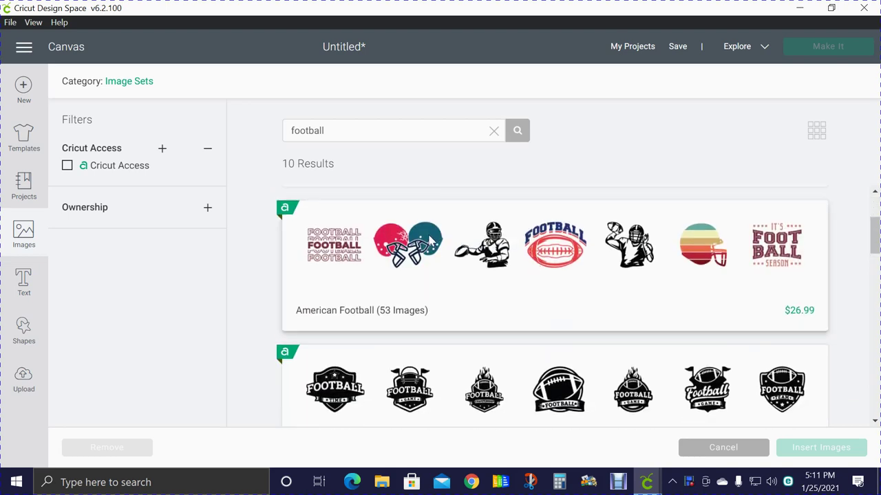
{"action": "scroll", "coordinate": [447, 248], "scroll_direction": "up", "scroll_amount": 2}
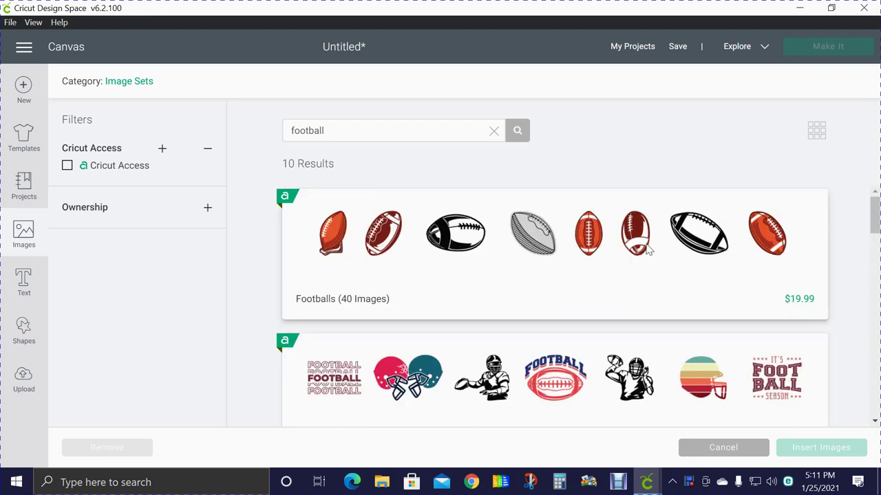
{"action": "scroll", "coordinate": [478, 334], "scroll_direction": "down", "scroll_amount": 2}
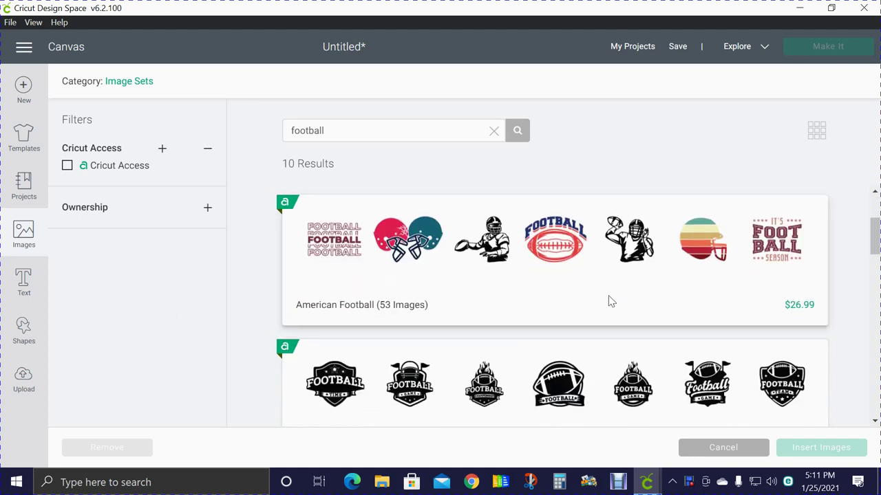
{"action": "scroll", "coordinate": [572, 310], "scroll_direction": "down", "scroll_amount": 3}
{"action": "scroll", "coordinate": [572, 310], "scroll_direction": "down", "scroll_amount": 3}
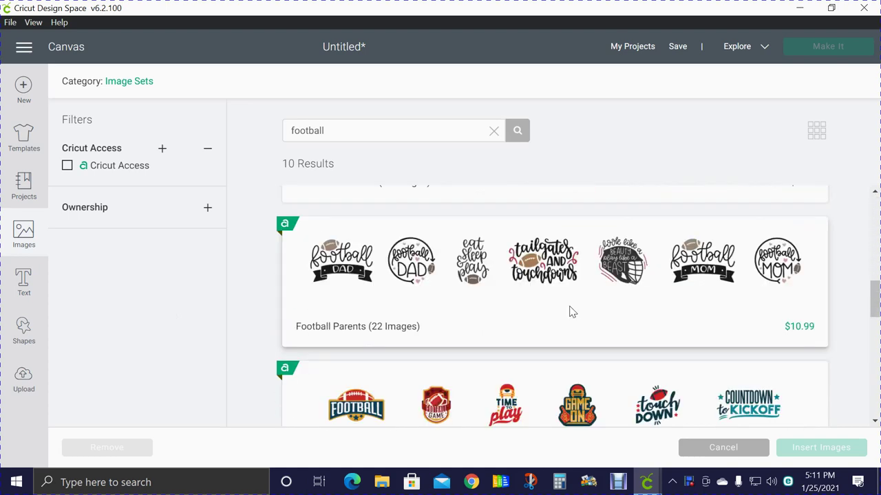
{"action": "scroll", "coordinate": [801, 273], "scroll_direction": "down", "scroll_amount": 1}
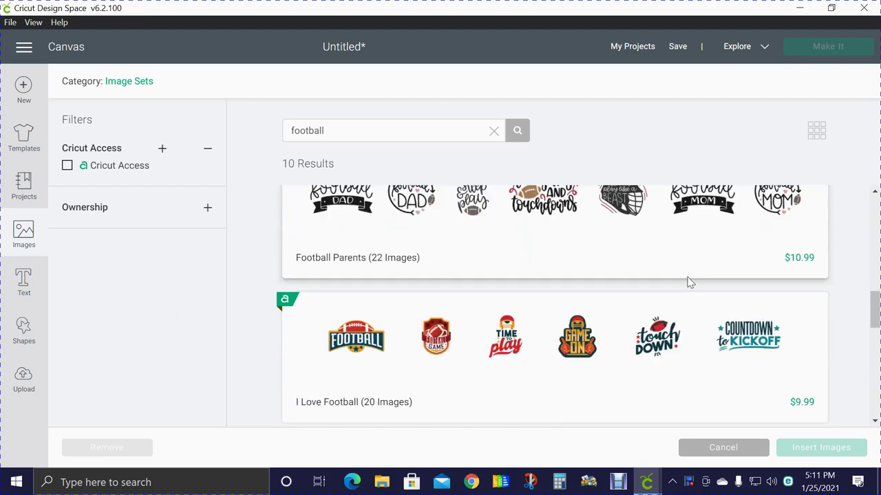
{"action": "scroll", "coordinate": [684, 281], "scroll_direction": "up", "scroll_amount": 2}
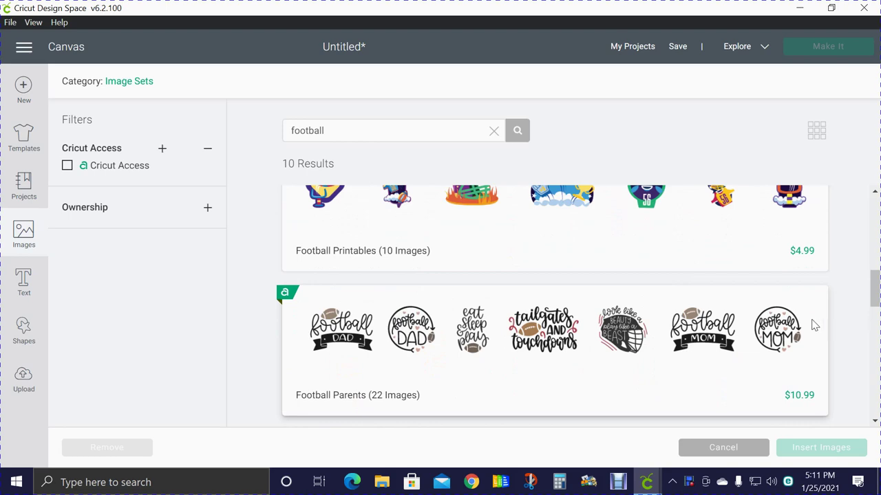
Step: Open Football Parents and select the Tailgates and Touchdowns image
{"action": "left_click", "coordinate": [782, 340]}
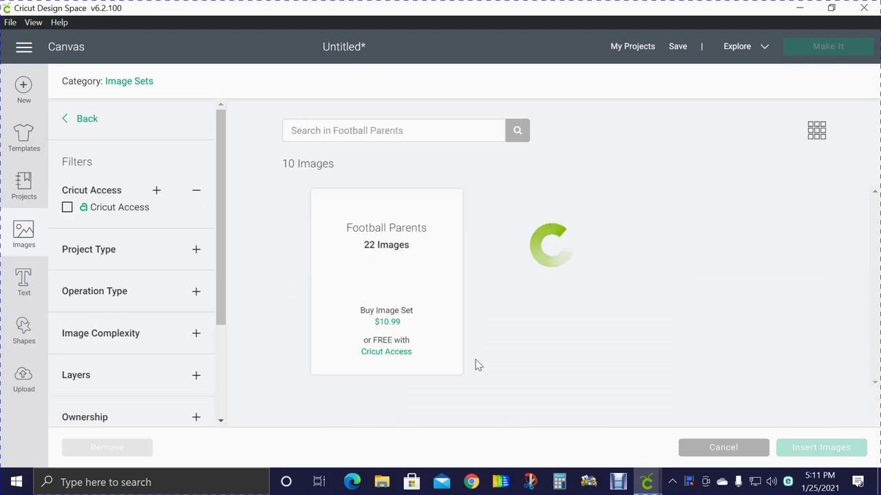
{"action": "scroll", "coordinate": [557, 340], "scroll_direction": "down", "scroll_amount": 3}
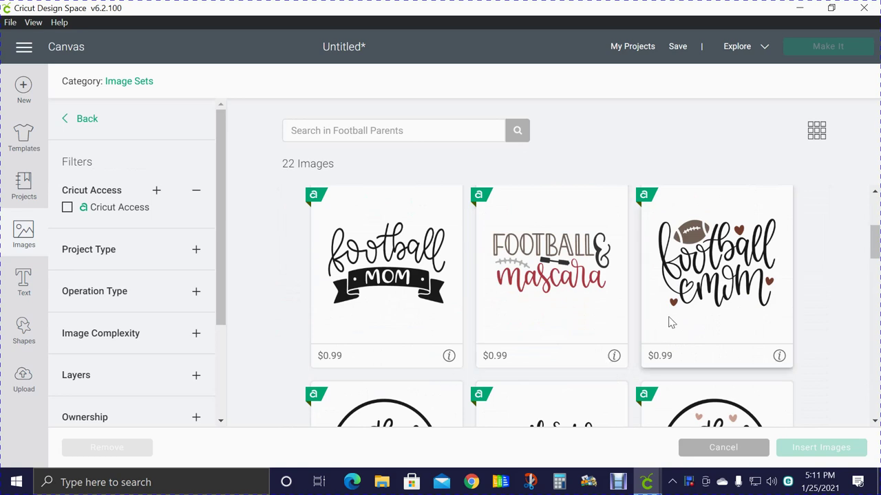
{"action": "scroll", "coordinate": [523, 370], "scroll_direction": "down", "scroll_amount": 2}
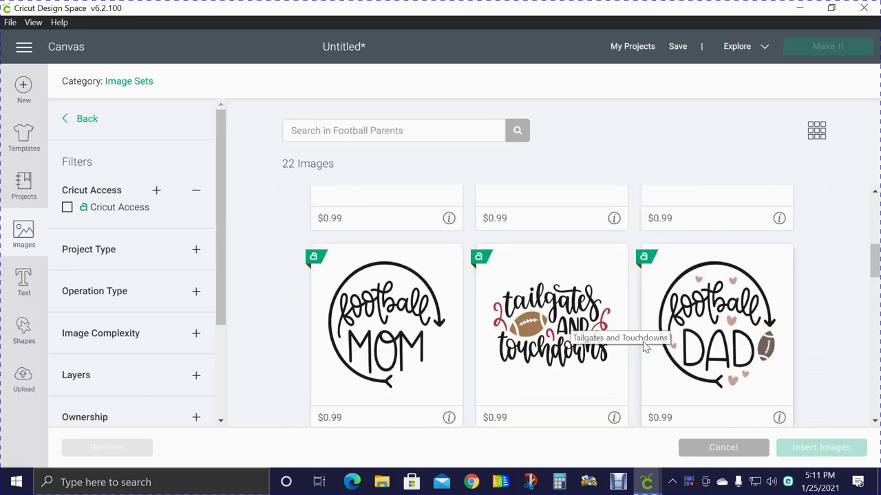
{"action": "left_click", "coordinate": [574, 347]}
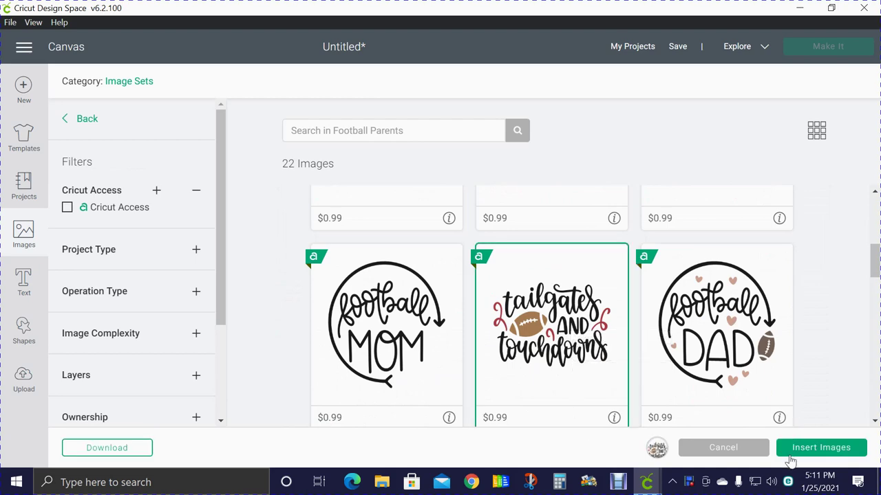
{"action": "scroll", "coordinate": [550, 361], "scroll_direction": "up", "scroll_amount": 5}
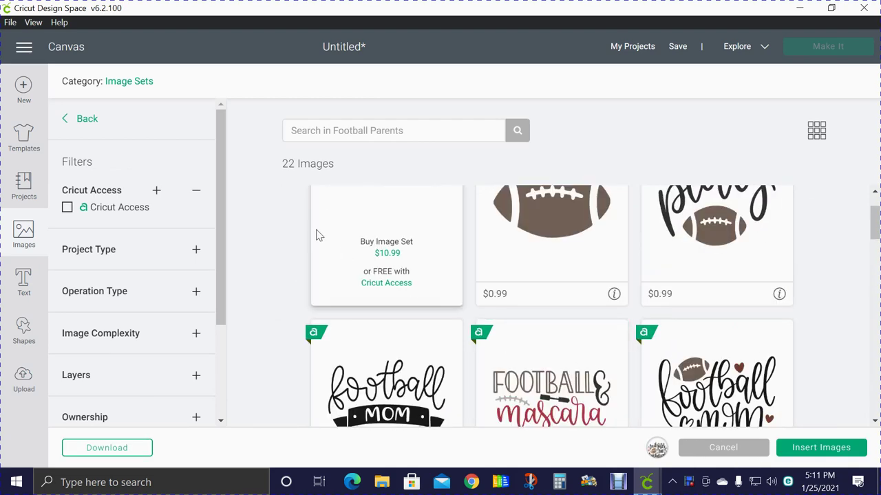
{"action": "scroll", "coordinate": [317, 234], "scroll_direction": "up", "scroll_amount": 1}
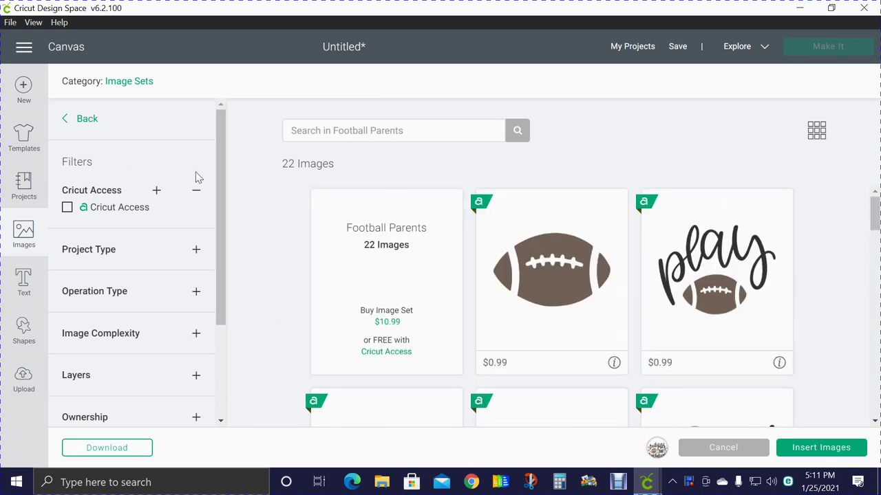
Step: Select the Football Team image from Football Badges and insert both images
{"action": "left_click", "coordinate": [87, 119]}
{"action": "scroll", "coordinate": [609, 275], "scroll_direction": "down", "scroll_amount": 4}
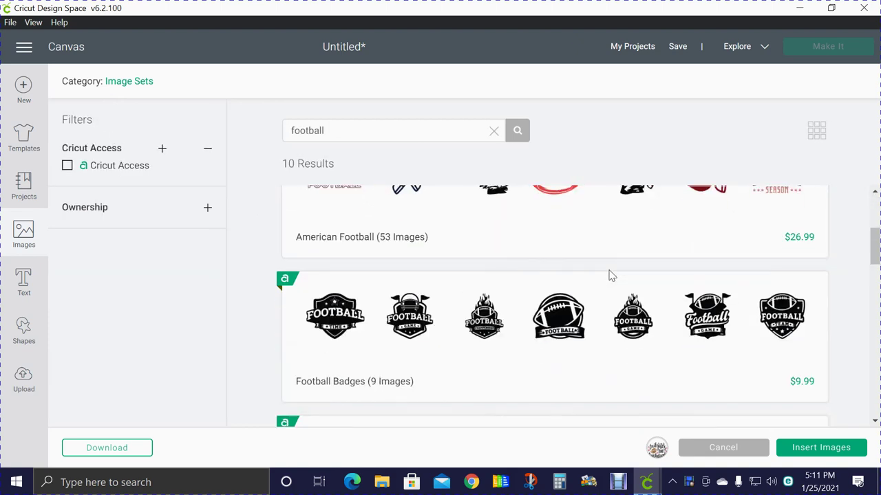
{"action": "left_click", "coordinate": [412, 320]}
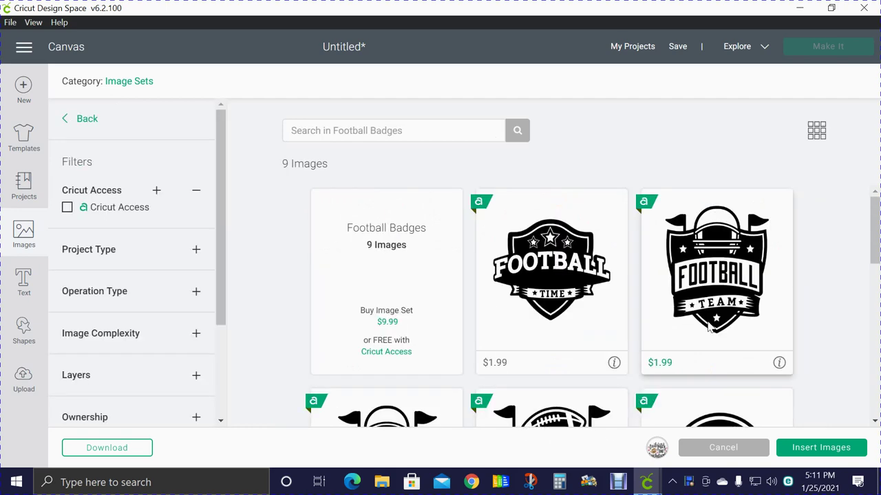
{"action": "scroll", "coordinate": [711, 330], "scroll_direction": "down", "scroll_amount": 6}
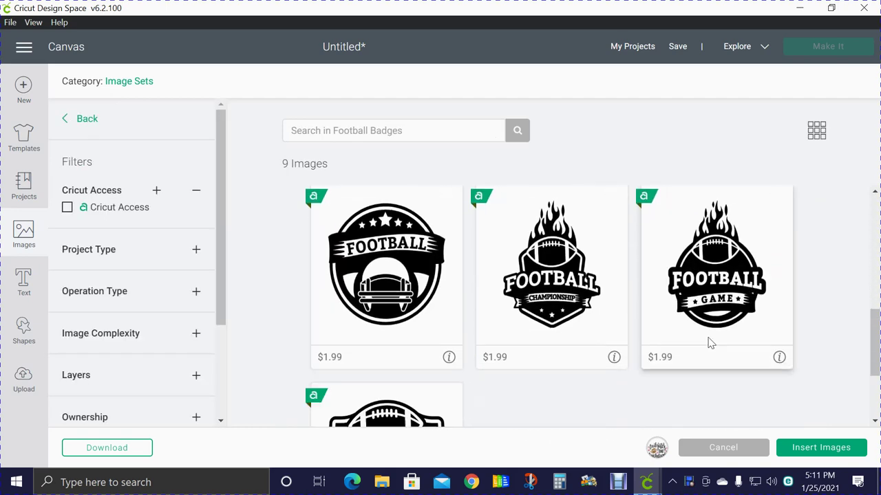
{"action": "scroll", "coordinate": [711, 344], "scroll_direction": "up", "scroll_amount": 7}
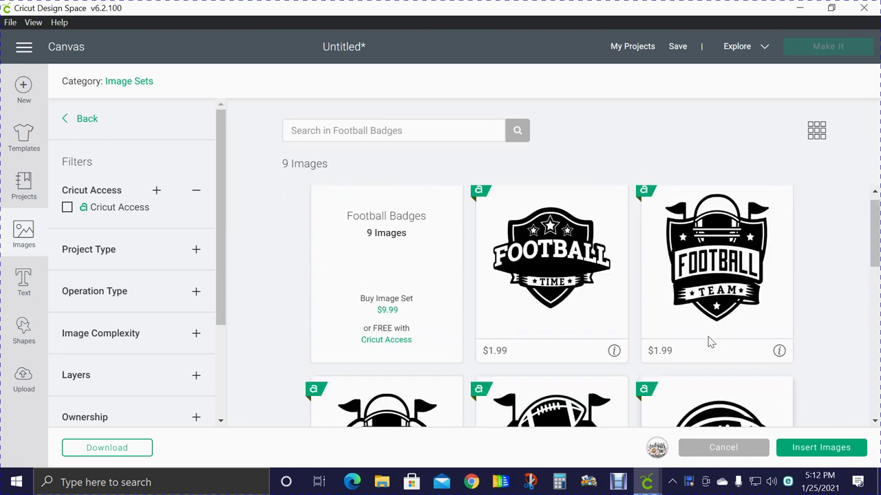
{"action": "left_click", "coordinate": [715, 320]}
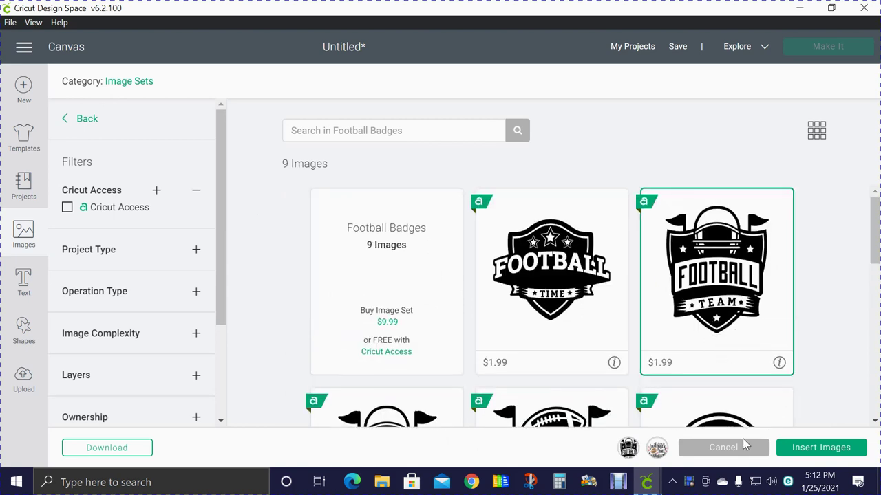
{"action": "left_click", "coordinate": [821, 448]}
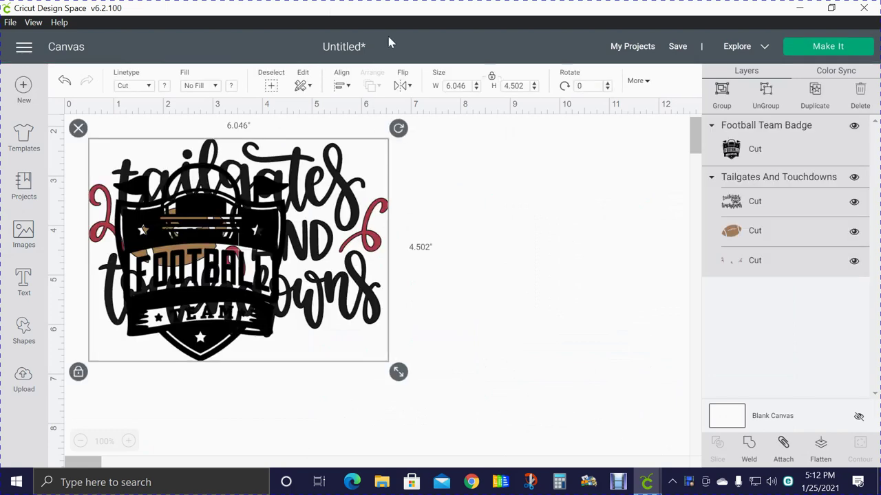
Step: Drag the Football Team Badge and Tailgates And Touchdowns apart, then select all of Tailgates
{"action": "left_click_drag", "start_coordinate": [363, 313], "coordinate": [558, 362]}
{"action": "left_click", "coordinate": [432, 389]}
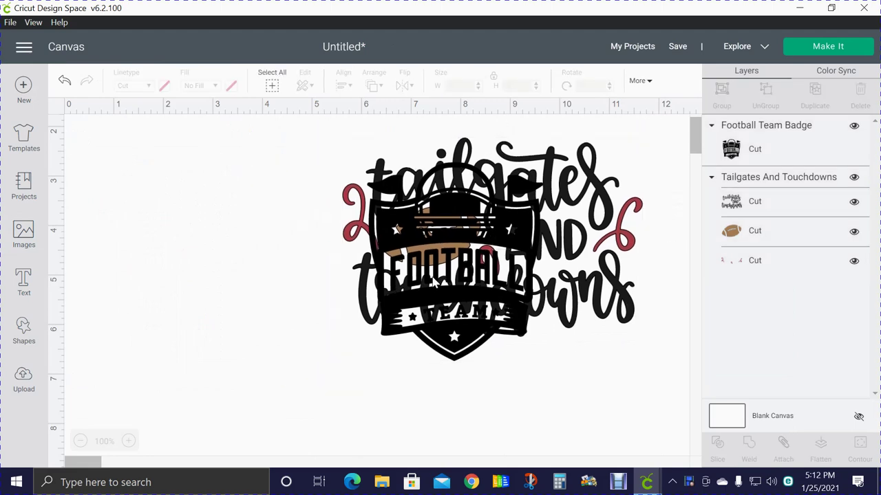
{"action": "left_click_drag", "start_coordinate": [411, 286], "coordinate": [157, 260]}
{"action": "left_click", "coordinate": [486, 274]}
{"action": "left_click_drag", "start_coordinate": [485, 274], "coordinate": [487, 293]}
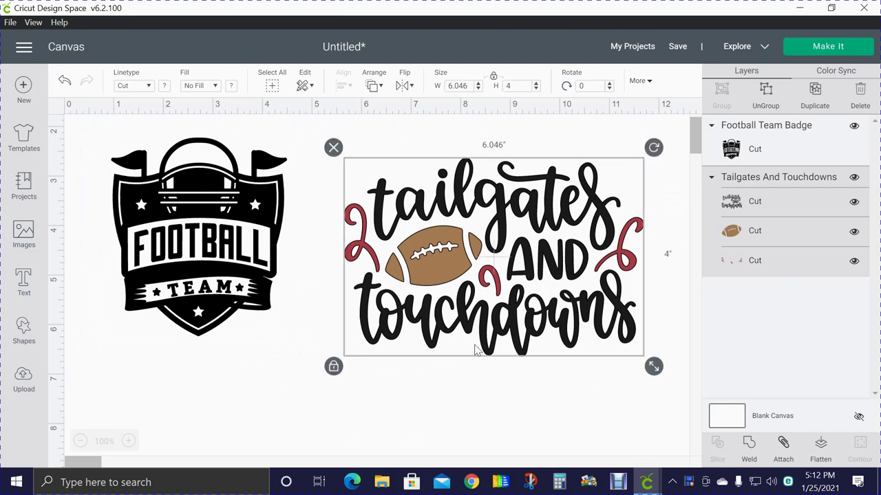
{"action": "left_click_drag", "start_coordinate": [549, 329], "coordinate": [546, 350]}
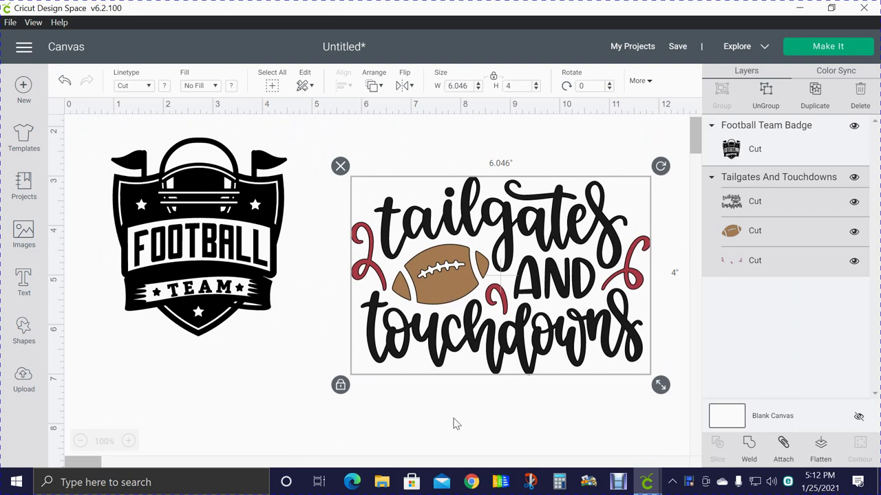
{"action": "left_click", "coordinate": [396, 414]}
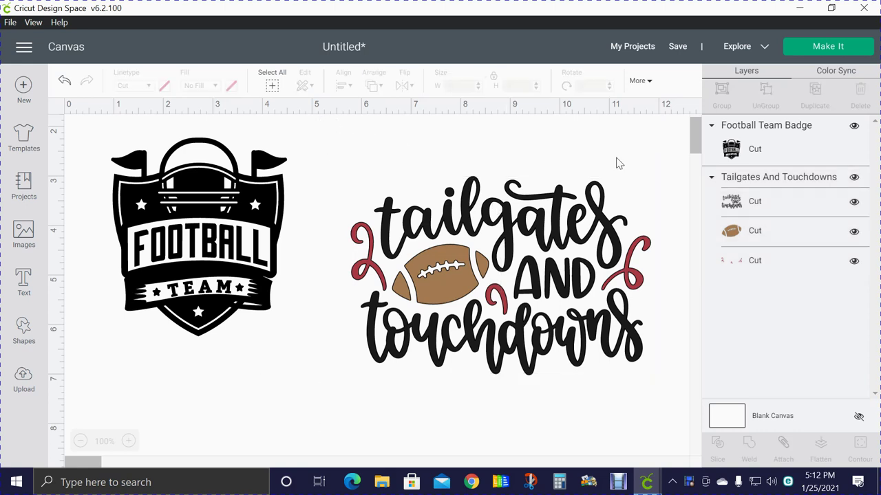
{"action": "left_click_drag", "start_coordinate": [362, 153], "coordinate": [524, 151]}
{"action": "left_click_drag", "start_coordinate": [346, 180], "coordinate": [678, 449]}
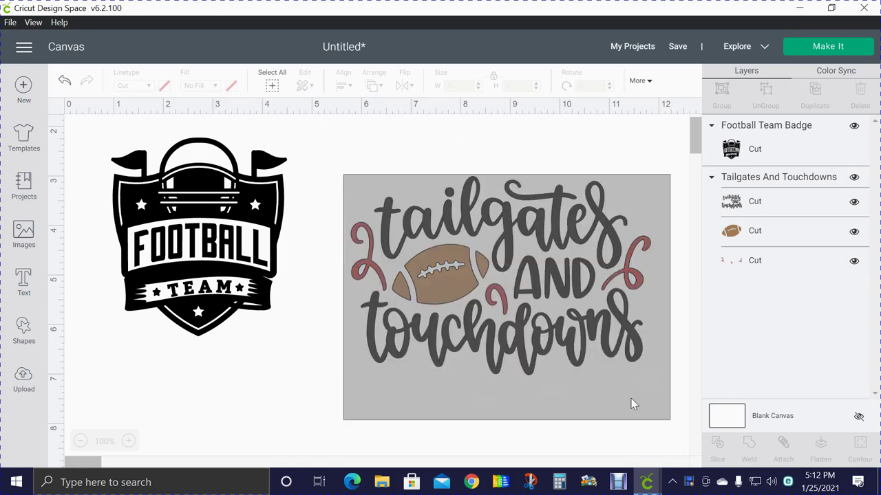
Step: Delete Tailgates and Touchdowns and enlarge the badge to 4.201 × 4.754 in
{"action": "left_click", "coordinate": [340, 166]}
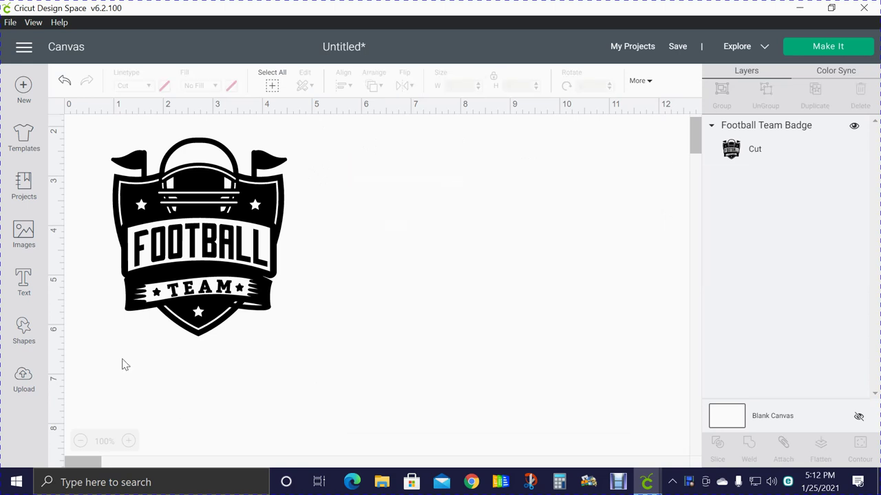
{"action": "left_click_drag", "start_coordinate": [223, 303], "coordinate": [313, 329]}
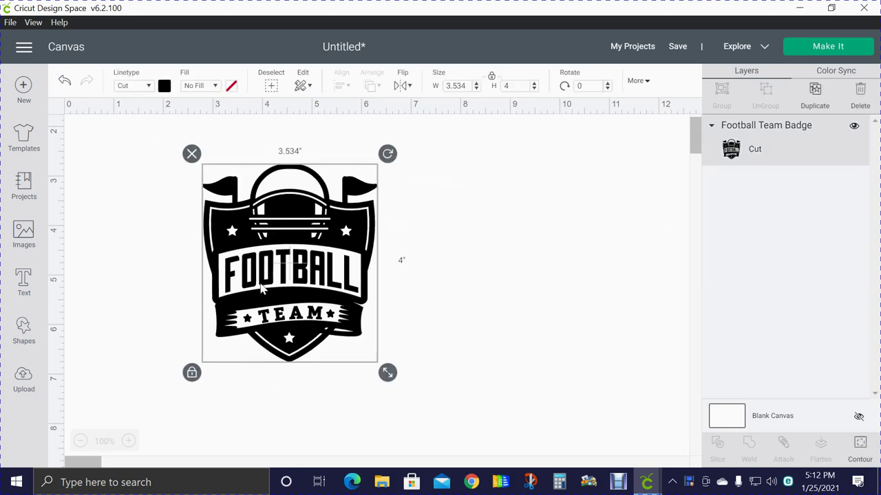
{"action": "left_click_drag", "start_coordinate": [387, 372], "coordinate": [423, 394]}
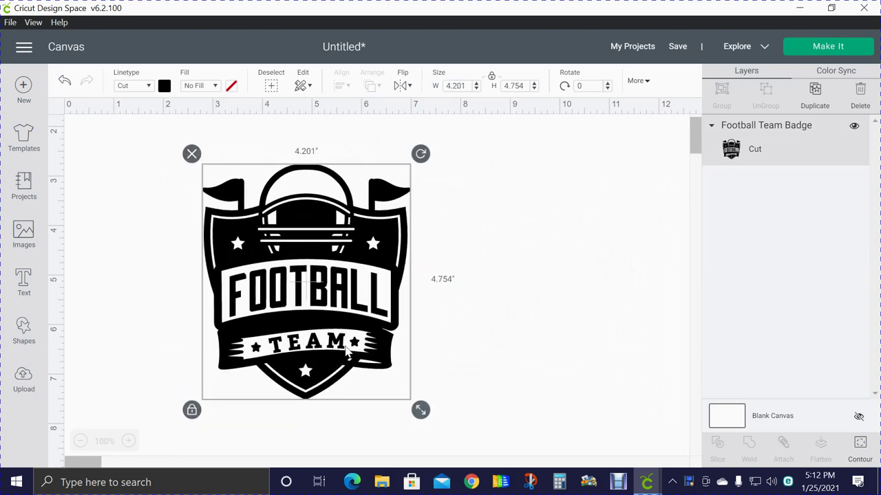
Step: Hide the TEAM lettering on the badge's lower banner via Contour
{"action": "left_click", "coordinate": [858, 446]}
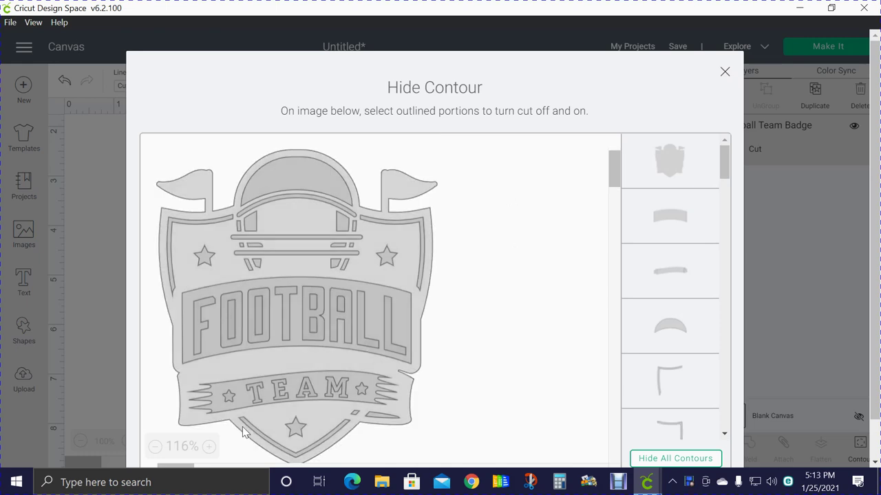
{"action": "left_click", "coordinate": [254, 389]}
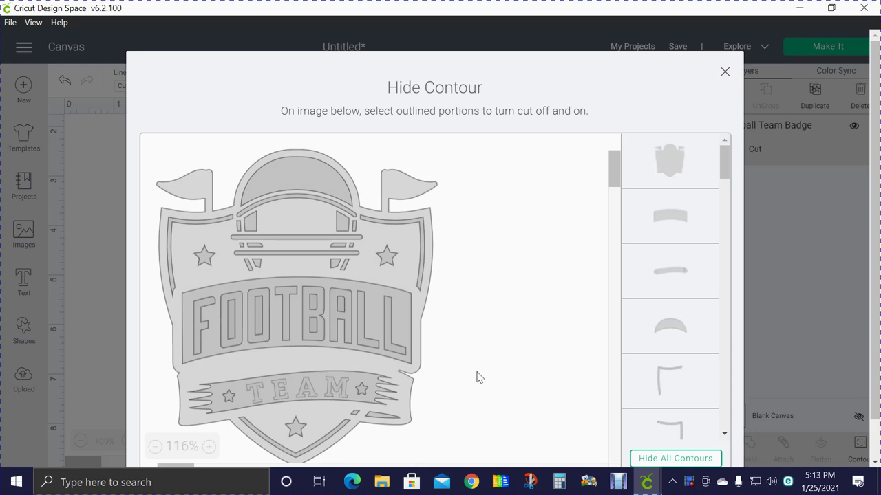
{"action": "left_click", "coordinate": [724, 74]}
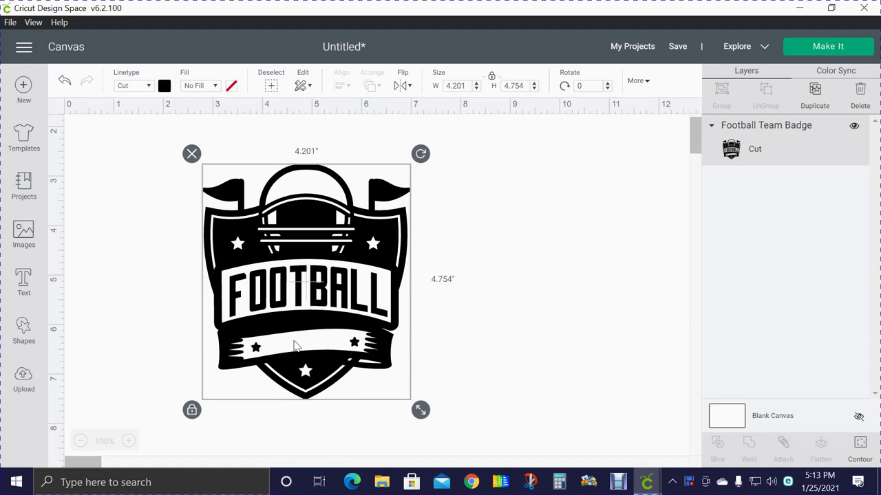
Step: Add a text box reading 'Champ' and move it clear of the badge
{"action": "left_click", "coordinate": [24, 282]}
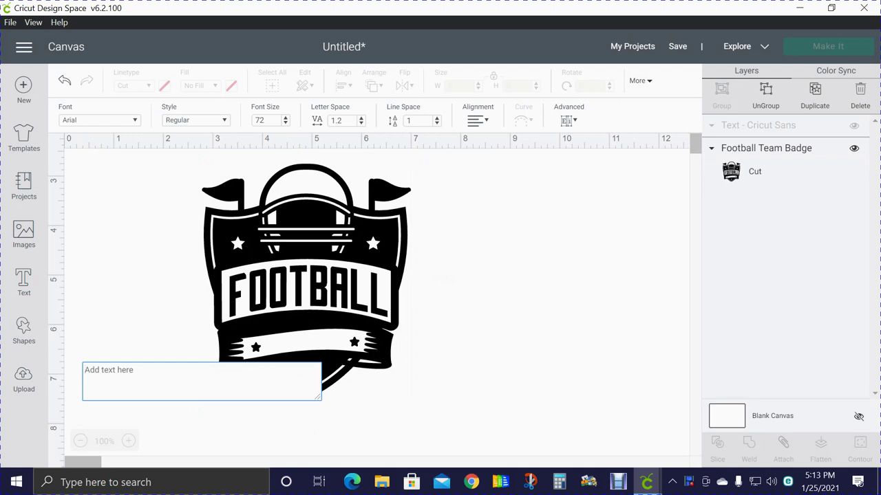
{"action": "type", "text": "C"}
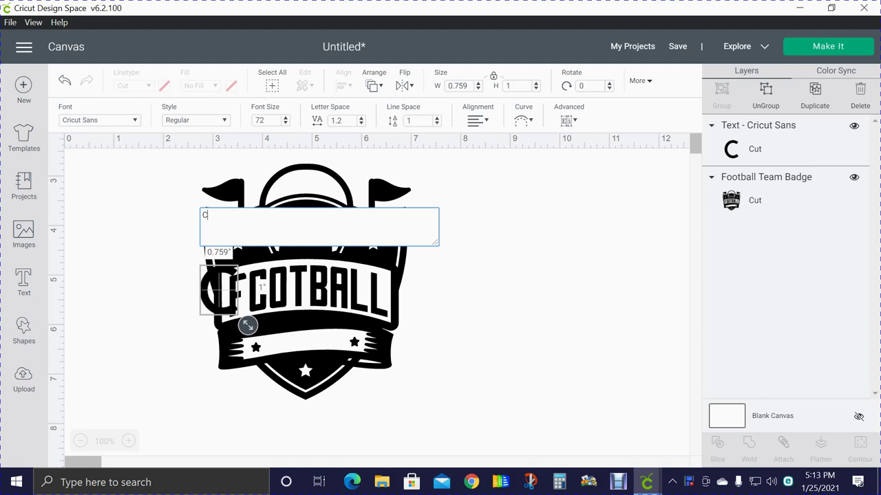
{"action": "type", "text": "hamp"}
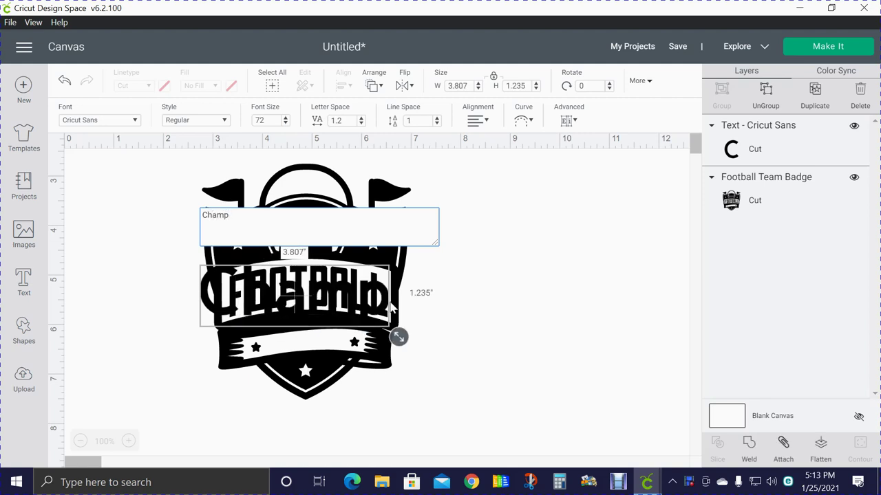
{"action": "left_click_drag", "start_coordinate": [375, 313], "coordinate": [614, 359]}
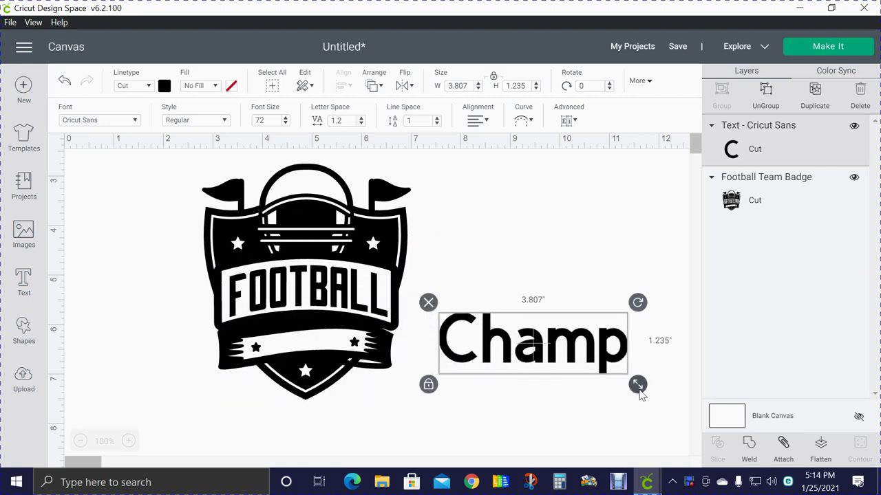
Step: Shrink Champ to 1.669 × 0.541 in and place it on the lower banner
{"action": "left_click_drag", "start_coordinate": [640, 391], "coordinate": [570, 368]}
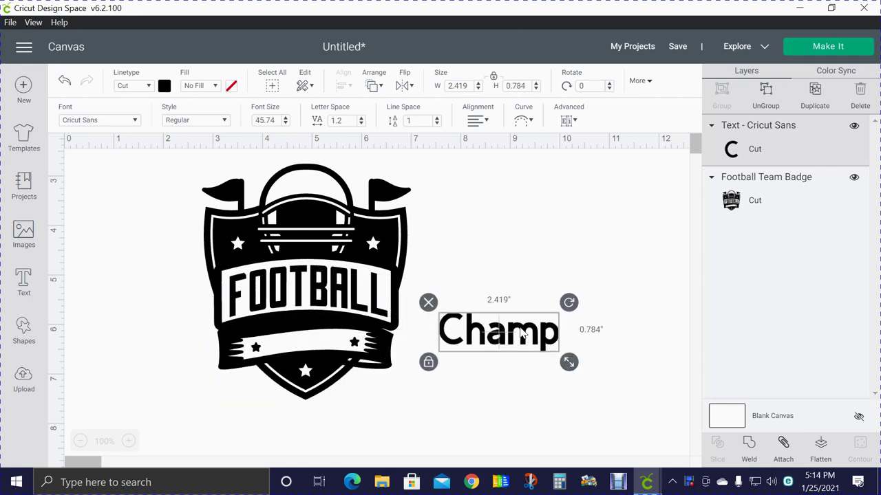
{"action": "left_click_drag", "start_coordinate": [520, 333], "coordinate": [336, 344]}
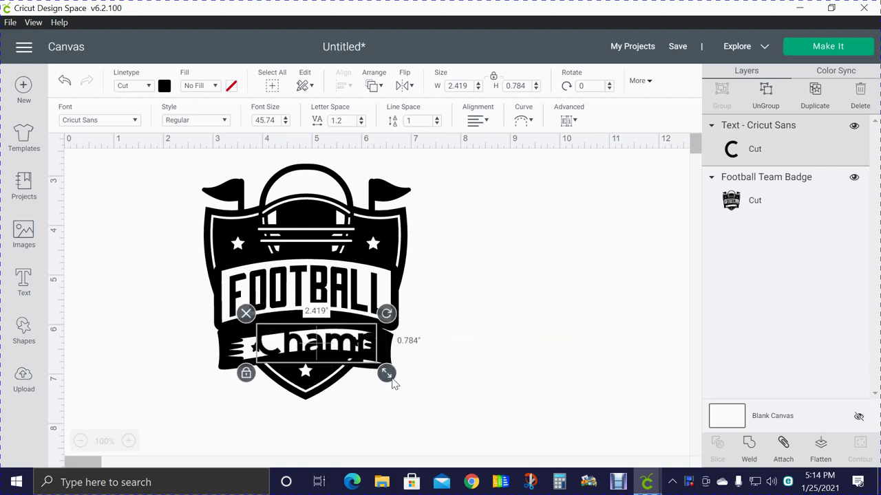
{"action": "left_click_drag", "start_coordinate": [392, 379], "coordinate": [333, 350]}
Step: Tilt the Champ text slightly, to about 353°, to match the banner's slant
{"action": "left_click", "coordinate": [519, 367]}
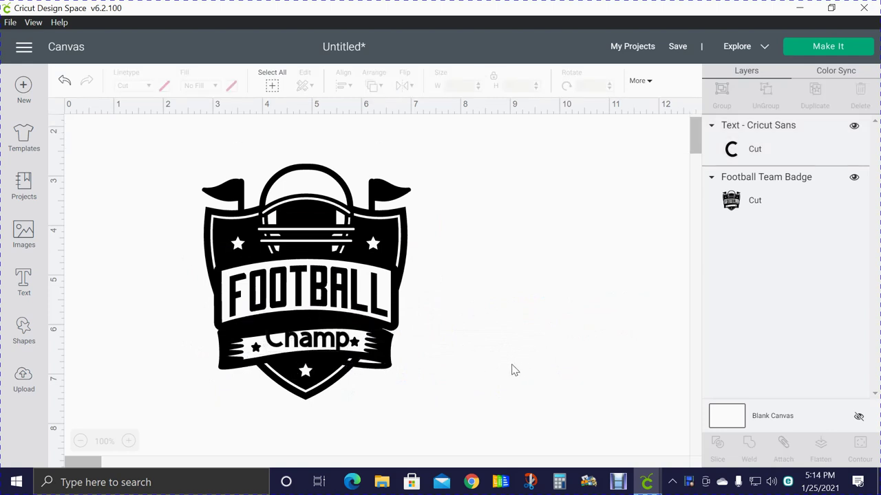
{"action": "left_click", "coordinate": [323, 348]}
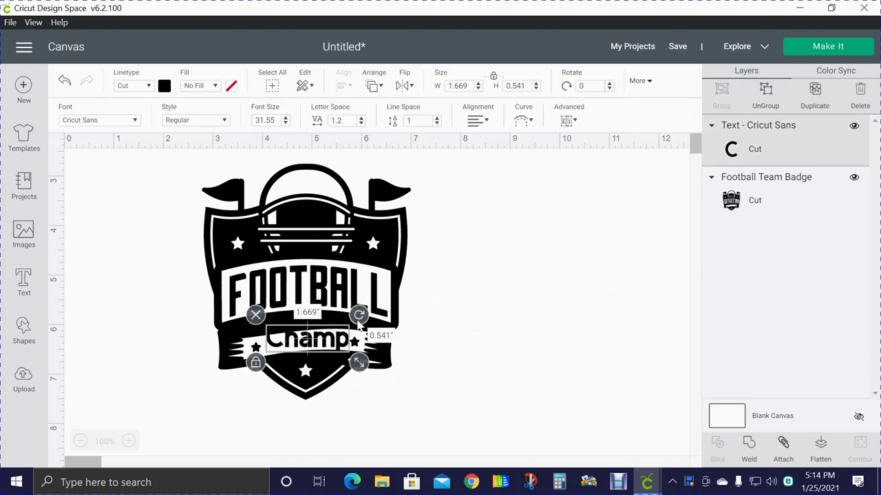
{"action": "left_click_drag", "start_coordinate": [363, 319], "coordinate": [359, 317]}
{"action": "left_click_drag", "start_coordinate": [325, 350], "coordinate": [357, 359]}
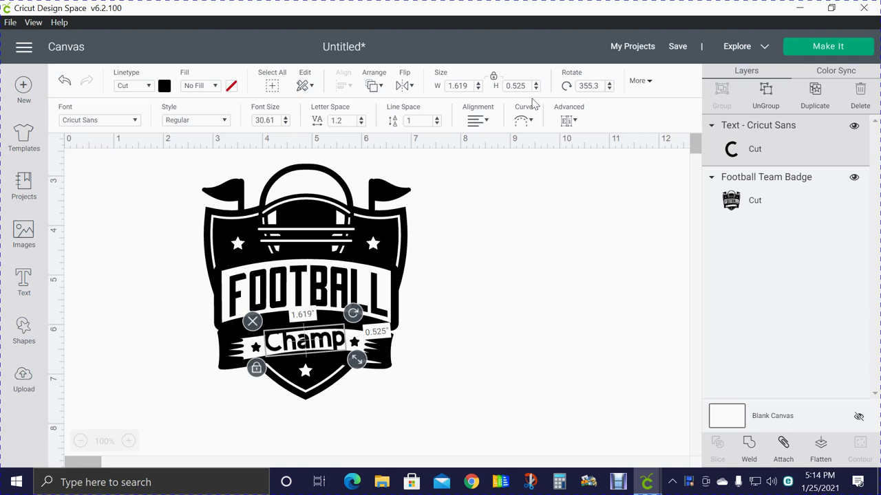
Step: Give Champ a gentle curve with the Diameter slider, then shrink, nudge and re-tilt it
{"action": "left_click", "coordinate": [522, 122]}
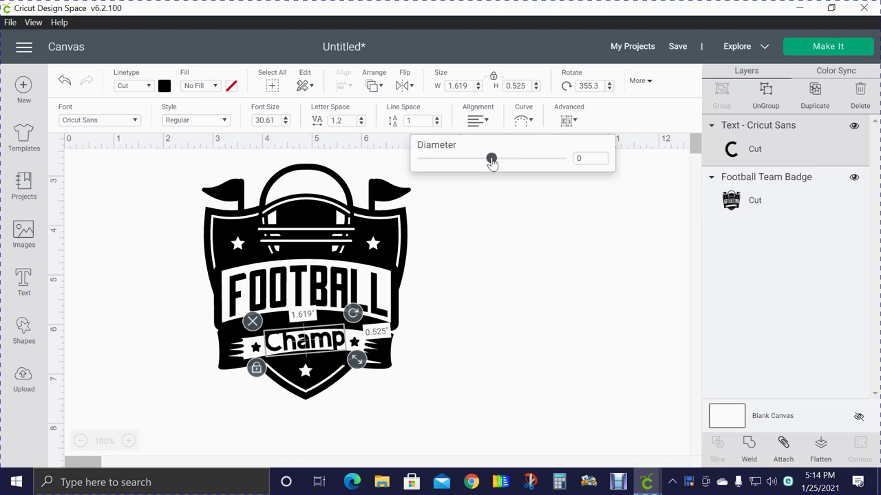
{"action": "left_click_drag", "start_coordinate": [491, 160], "coordinate": [498, 163]}
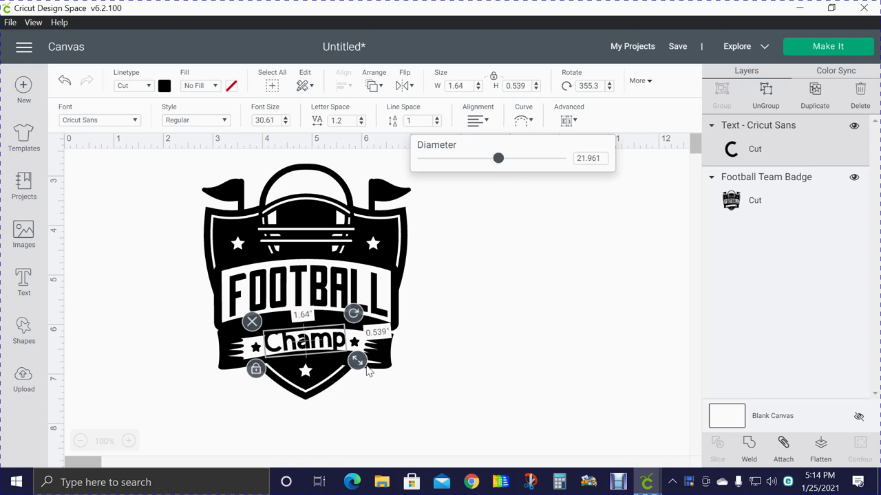
{"action": "left_click_drag", "start_coordinate": [359, 362], "coordinate": [350, 363]}
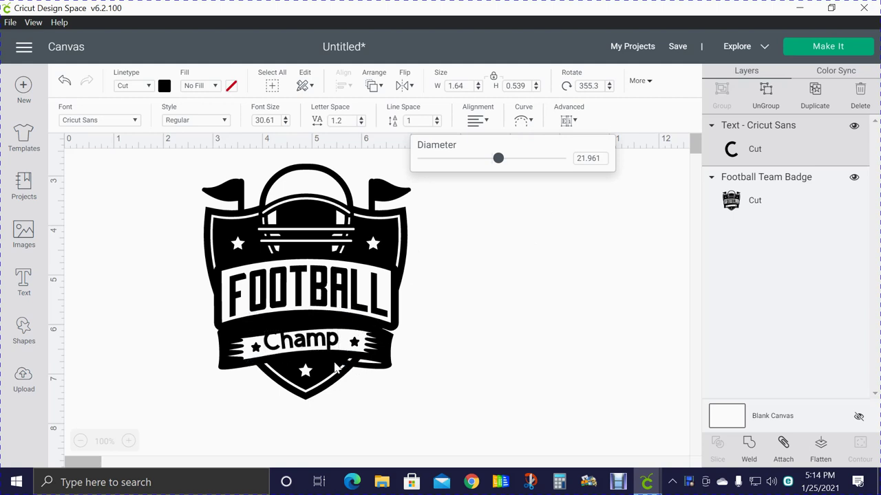
{"action": "left_click_drag", "start_coordinate": [299, 342], "coordinate": [304, 347]}
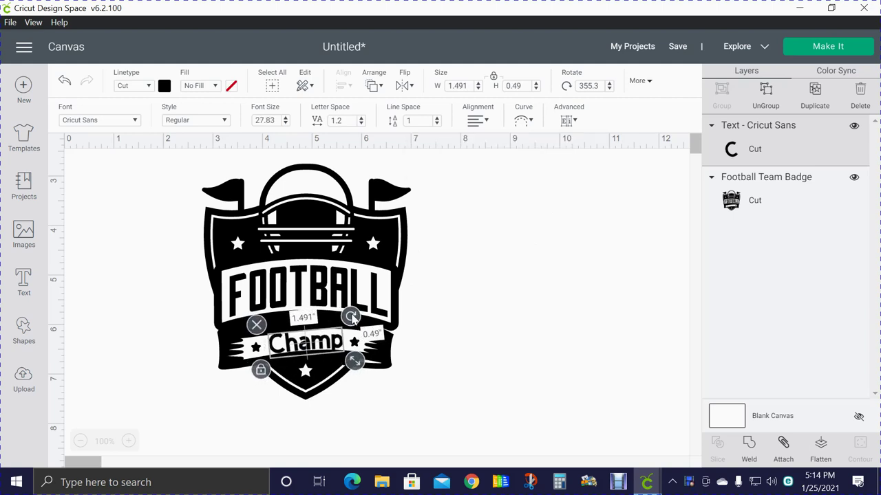
{"action": "left_click_drag", "start_coordinate": [351, 317], "coordinate": [350, 319]}
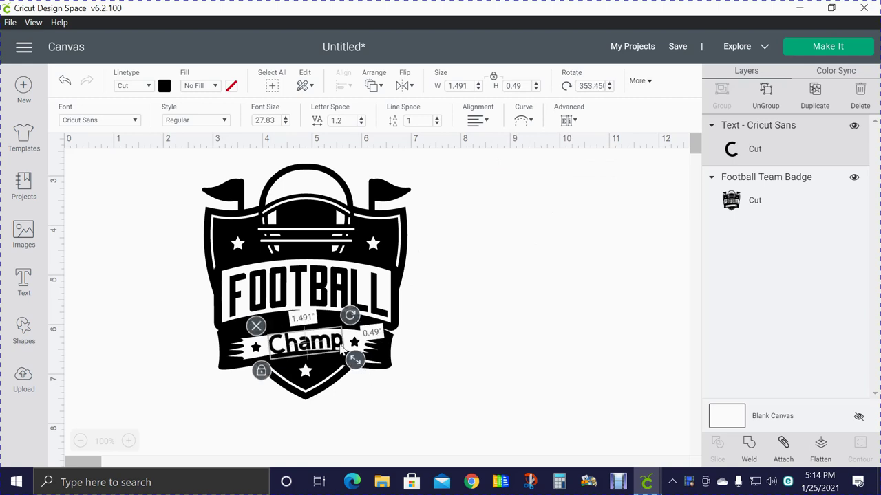
{"action": "left_click_drag", "start_coordinate": [355, 362], "coordinate": [346, 357]}
Step: Fine-tune Champ to 1.281 × 0.421 in at 353.45°, centred in the banner
{"action": "left_click", "coordinate": [496, 365]}
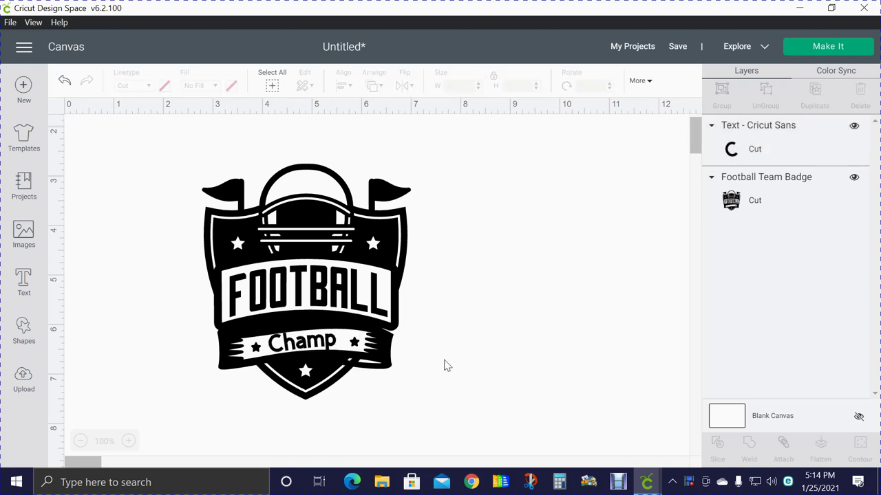
{"action": "left_click", "coordinate": [330, 344]}
{"action": "left_click_drag", "start_coordinate": [331, 343], "coordinate": [331, 345]}
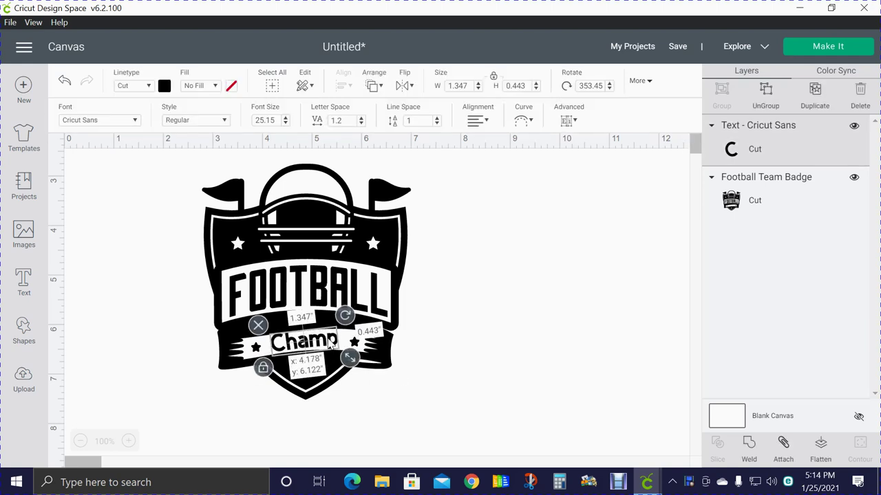
{"action": "left_click", "coordinate": [502, 354]}
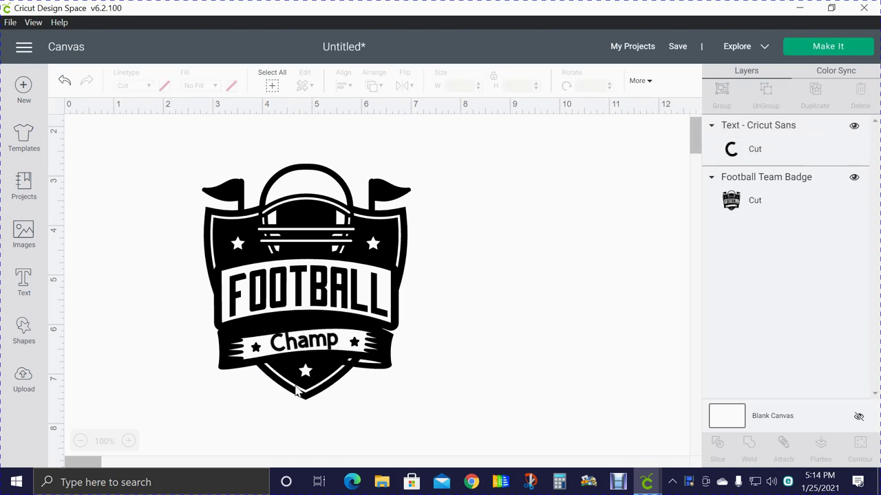
{"action": "left_click", "coordinate": [324, 347]}
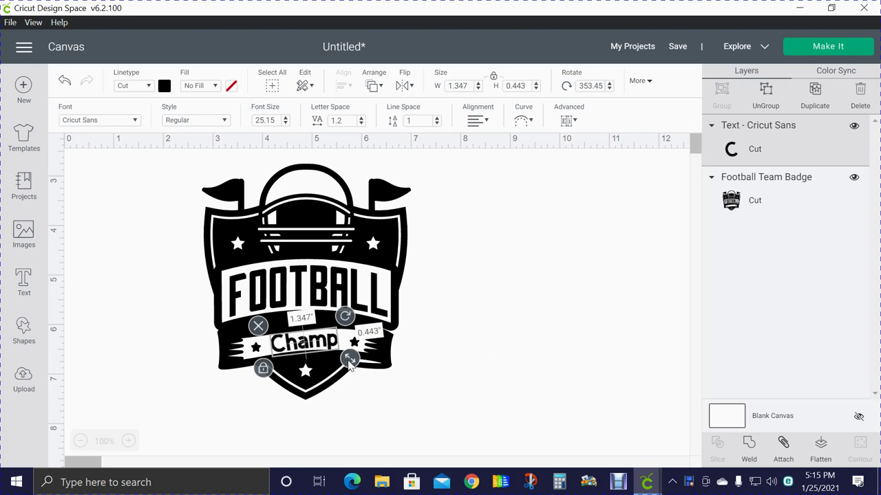
{"action": "left_click_drag", "start_coordinate": [349, 363], "coordinate": [322, 349]}
{"action": "left_click", "coordinate": [319, 342]}
{"action": "left_click", "coordinate": [482, 329]}
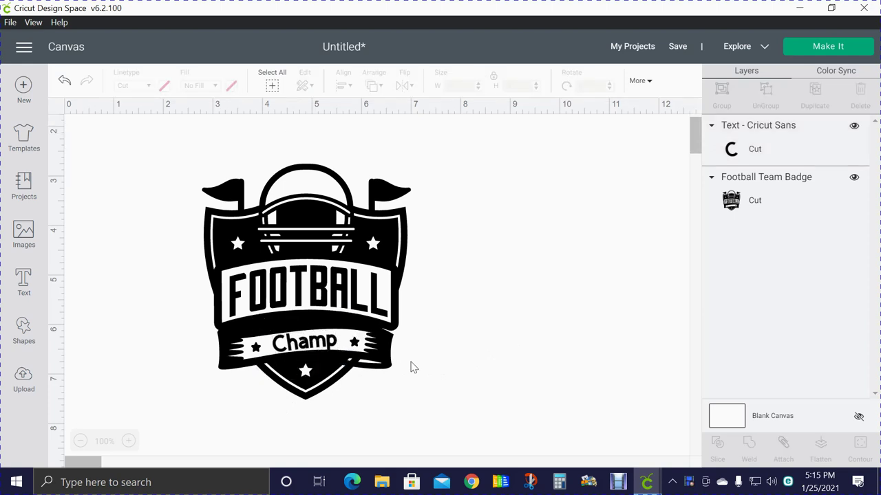
{"action": "left_click", "coordinate": [323, 348]}
{"action": "left_click", "coordinate": [485, 346]}
Step: Edit the banner text to add 'ion', changing Champ to Champion
{"action": "left_click", "coordinate": [336, 347]}
{"action": "double_click", "coordinate": [320, 349]}
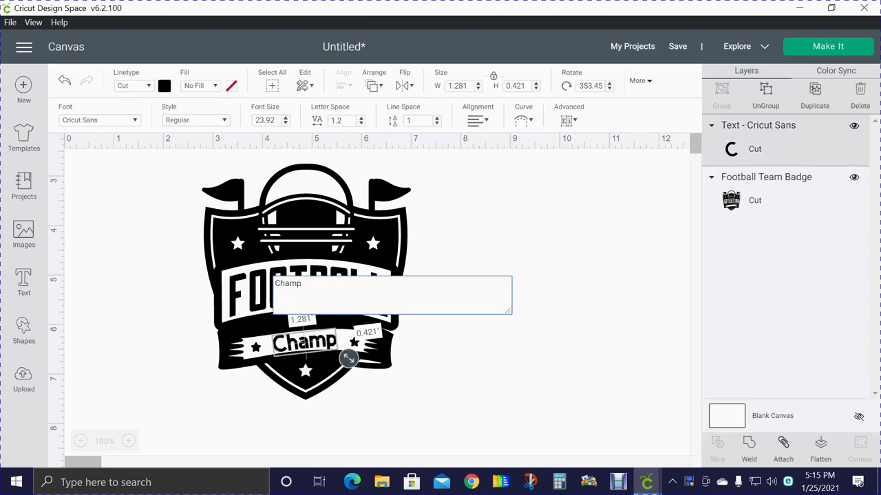
{"action": "type", "text": "ion"}
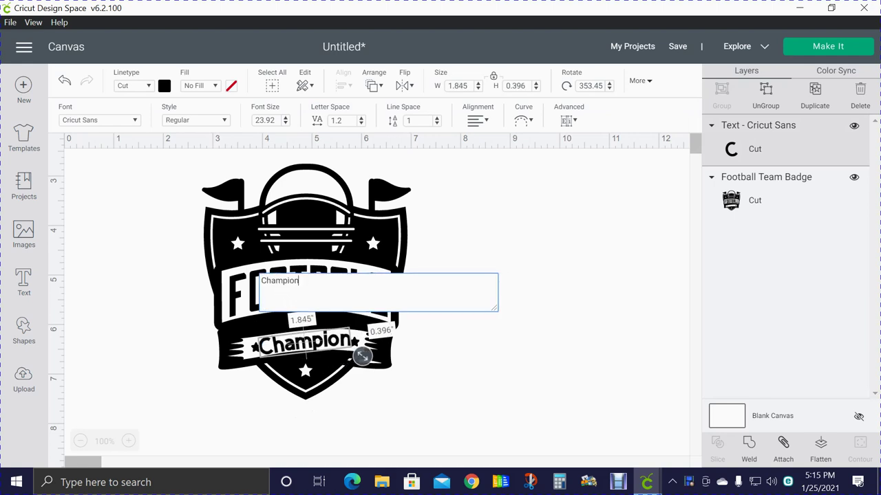
{"action": "left_click", "coordinate": [527, 389]}
Step: Increase the curve on Champion with the Diameter slider
{"action": "left_click", "coordinate": [335, 346]}
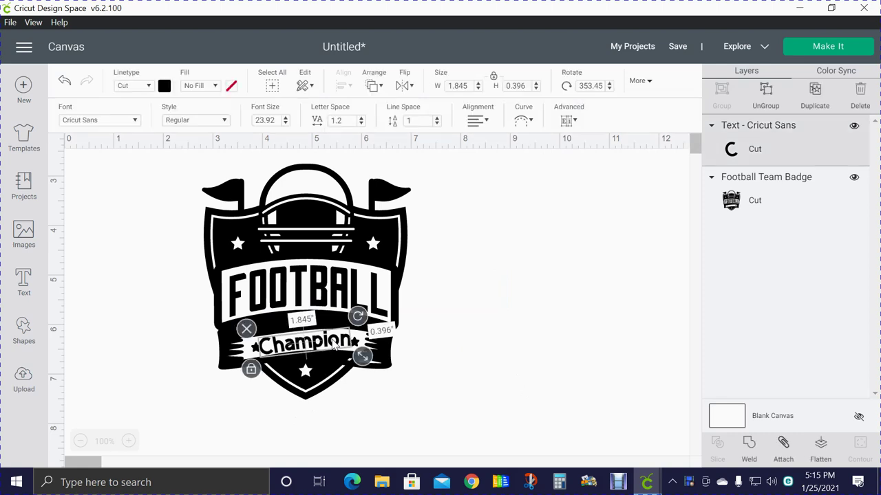
{"action": "left_click", "coordinate": [528, 122]}
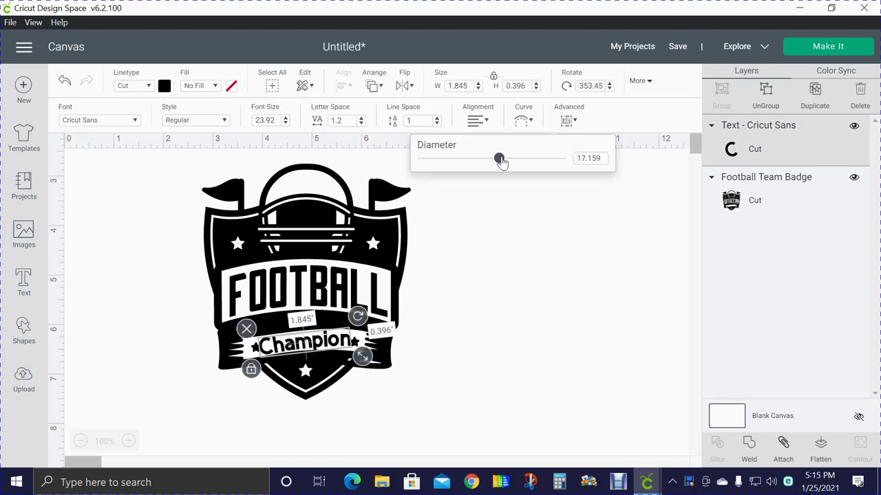
{"action": "left_click_drag", "start_coordinate": [501, 161], "coordinate": [503, 160]}
{"action": "left_click", "coordinate": [486, 338]}
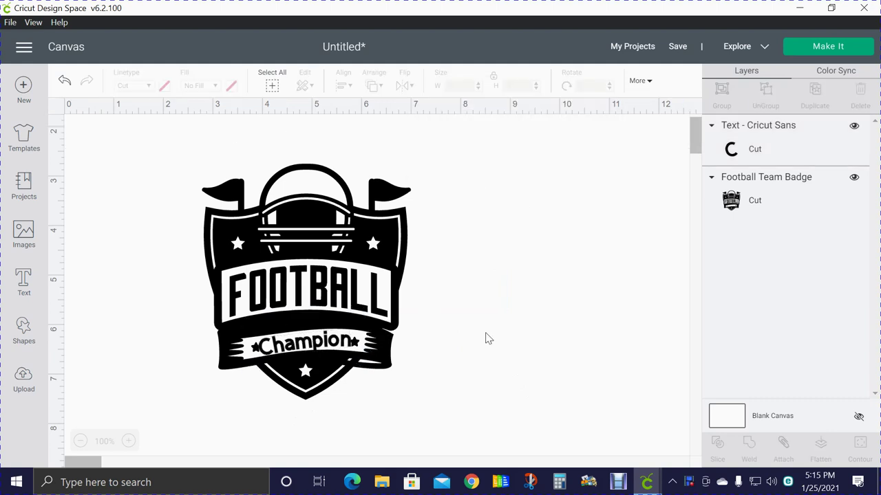
Step: Reposition Champion to fit the banner at 1.759 × 0.371 in
{"action": "left_click", "coordinate": [341, 347]}
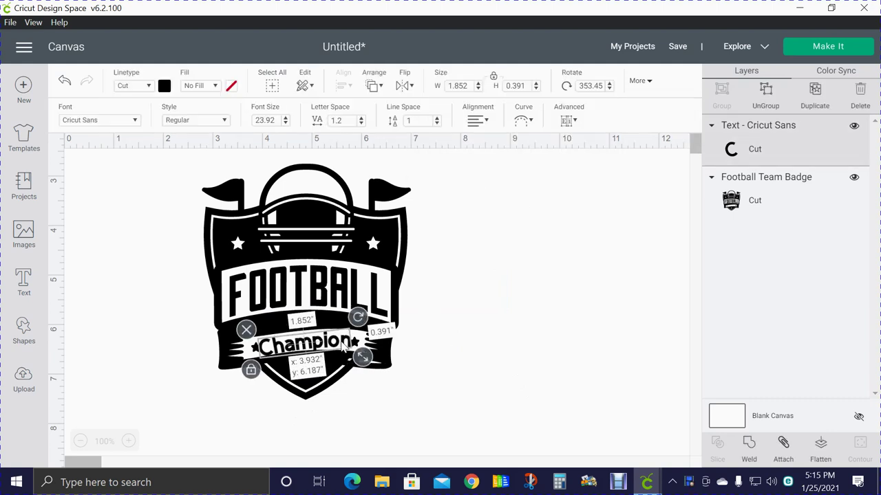
{"action": "left_click_drag", "start_coordinate": [342, 347], "coordinate": [319, 354]}
{"action": "left_click", "coordinate": [516, 340]}
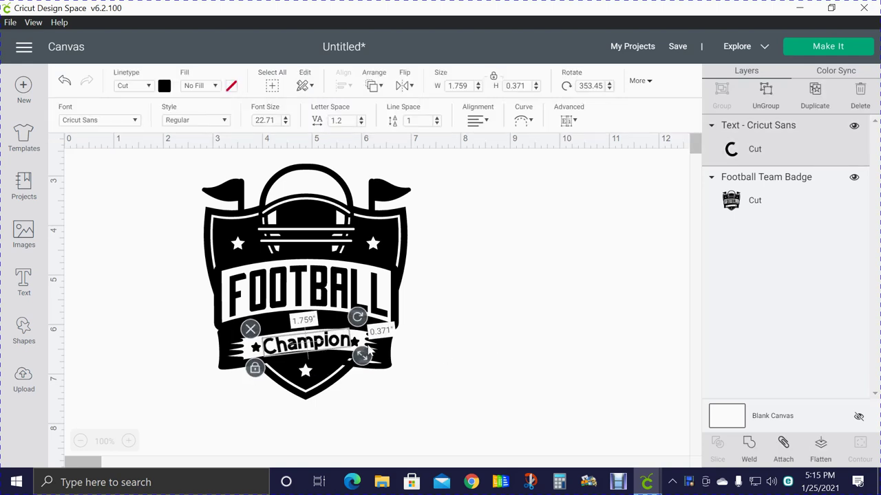
{"action": "left_click", "coordinate": [477, 342]}
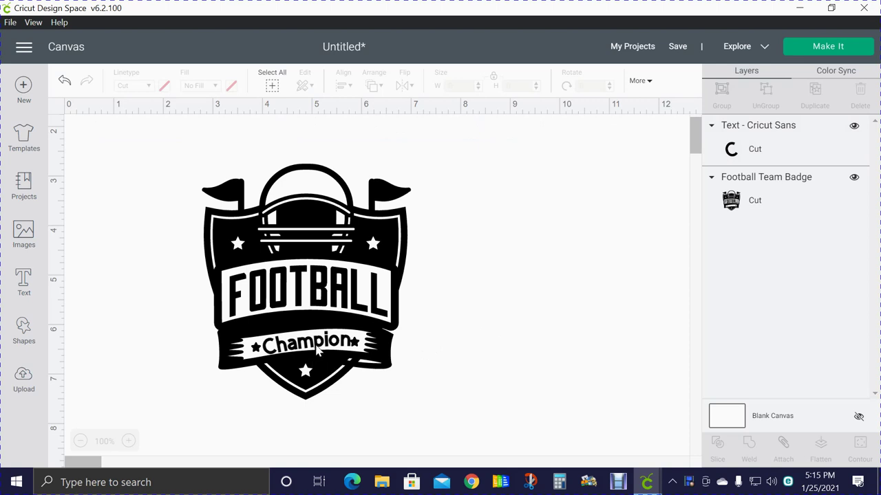
{"action": "left_click_drag", "start_coordinate": [318, 349], "coordinate": [320, 350]}
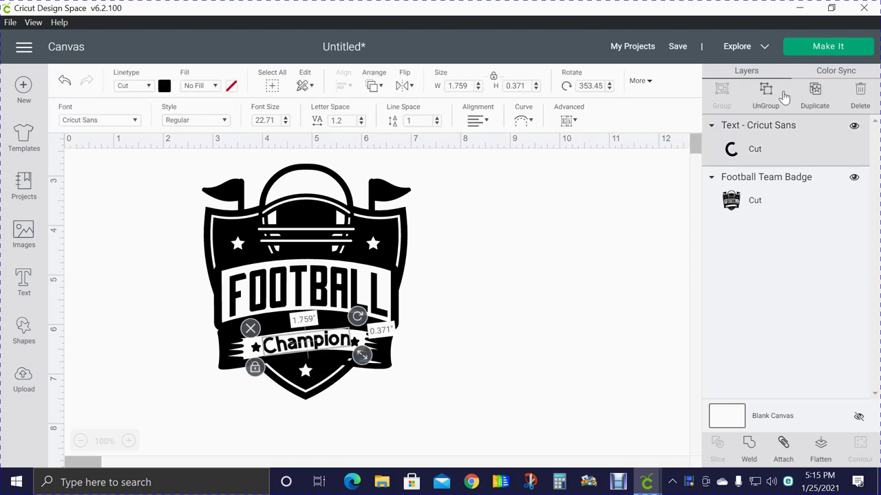
Step: Break Champion into separate letter layers and shift the trailing letters along the curve
{"action": "left_click", "coordinate": [765, 103]}
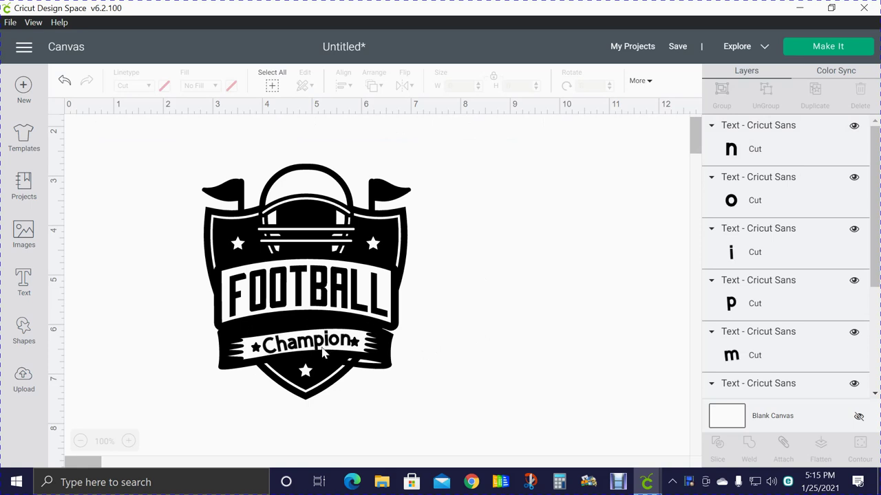
{"action": "left_click_drag", "start_coordinate": [328, 350], "coordinate": [326, 346]}
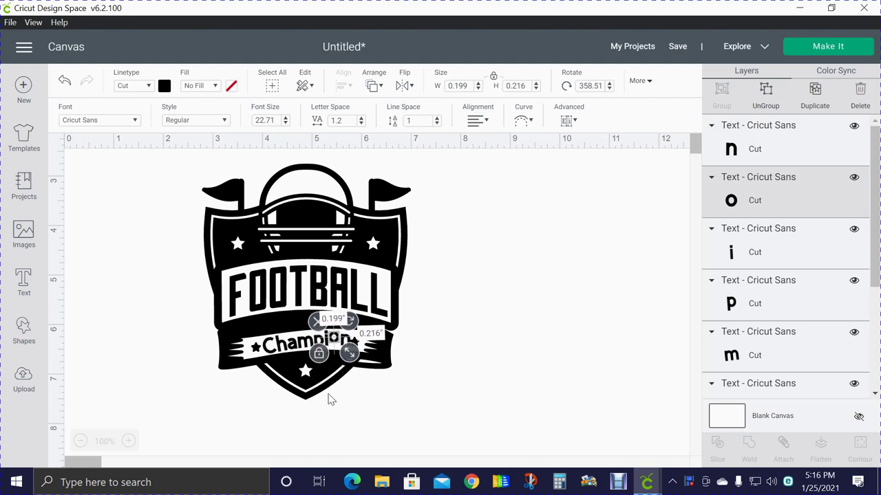
{"action": "left_click", "coordinate": [465, 362]}
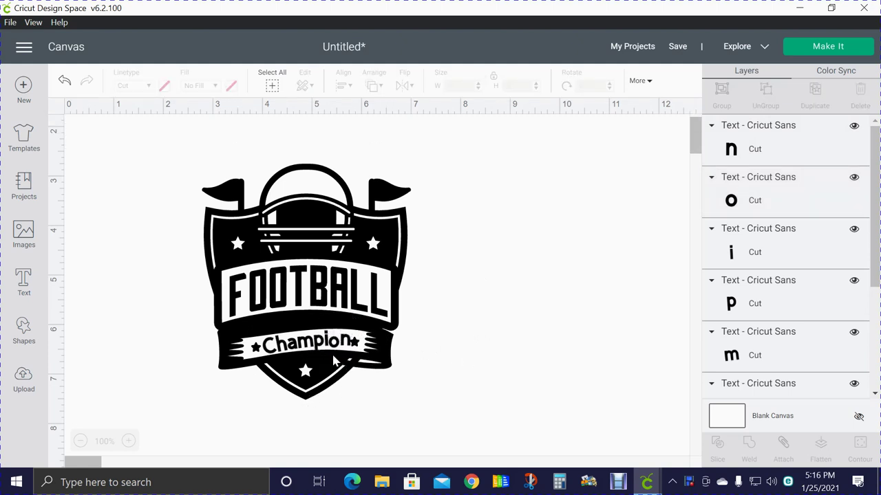
{"action": "left_click", "coordinate": [328, 349]}
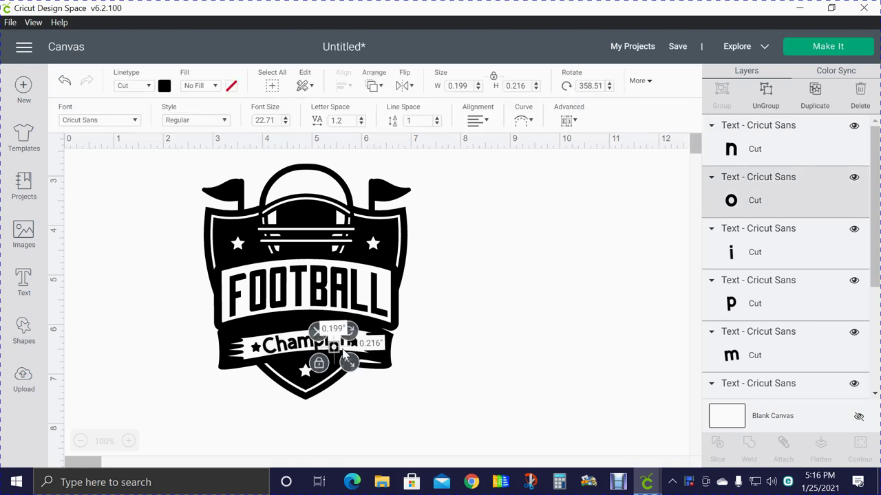
{"action": "key", "text": "Up"}
{"action": "key", "text": "Up"}
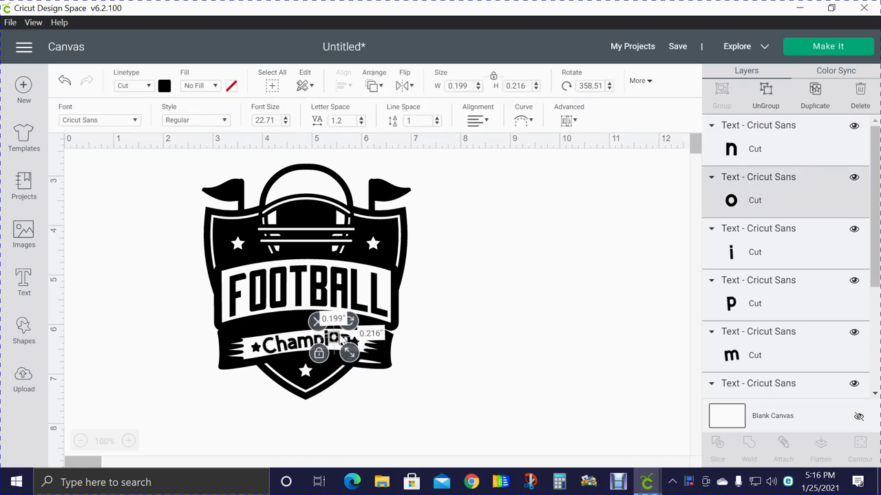
{"action": "left_click_drag", "start_coordinate": [334, 338], "coordinate": [333, 348]}
{"action": "left_click", "coordinate": [457, 349]}
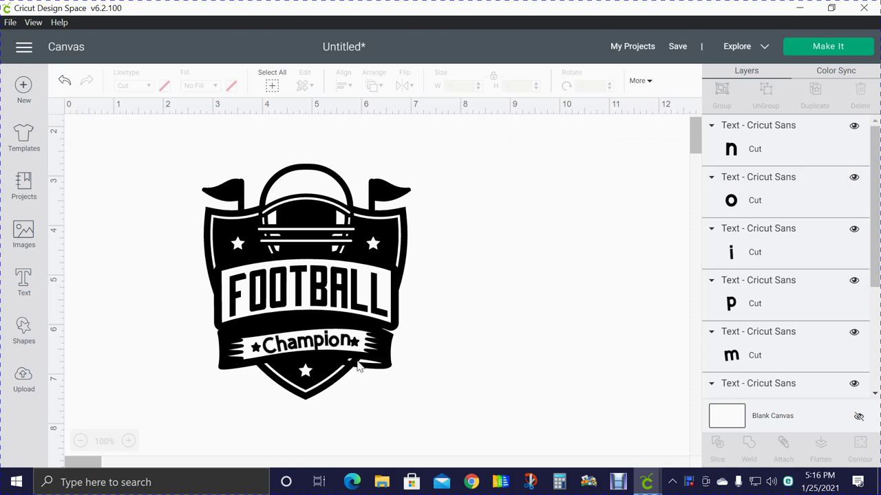
{"action": "left_click_drag", "start_coordinate": [337, 352], "coordinate": [344, 348]}
Step: Delete the trailing o and i letters so only Champ remains
{"action": "left_click", "coordinate": [334, 334]}
{"action": "left_click", "coordinate": [333, 338]}
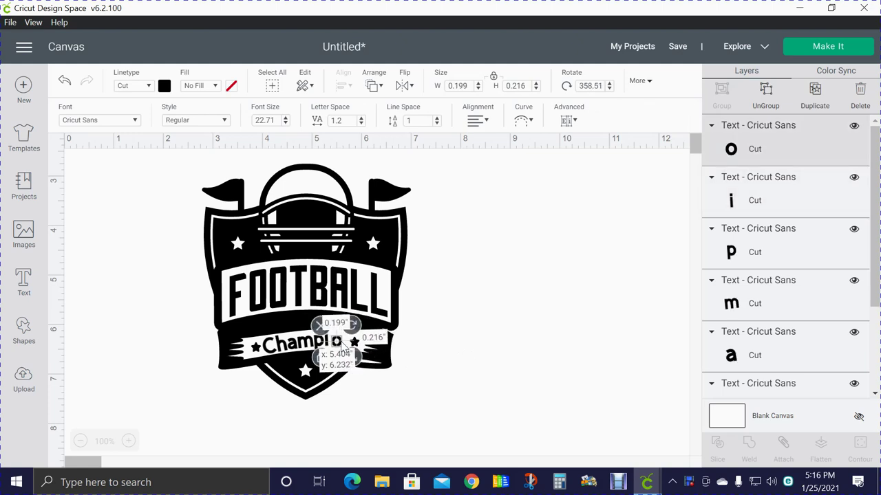
{"action": "key", "text": "Delete"}
{"action": "left_click", "coordinate": [327, 334]}
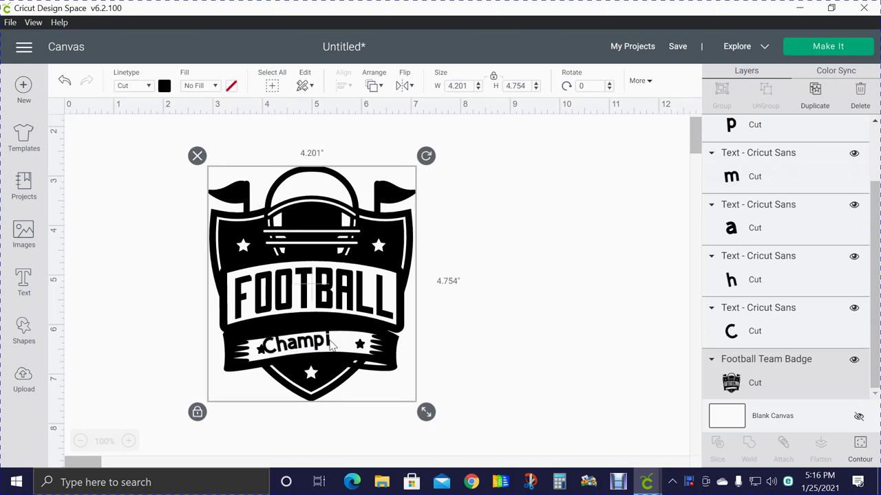
{"action": "left_click", "coordinate": [332, 344]}
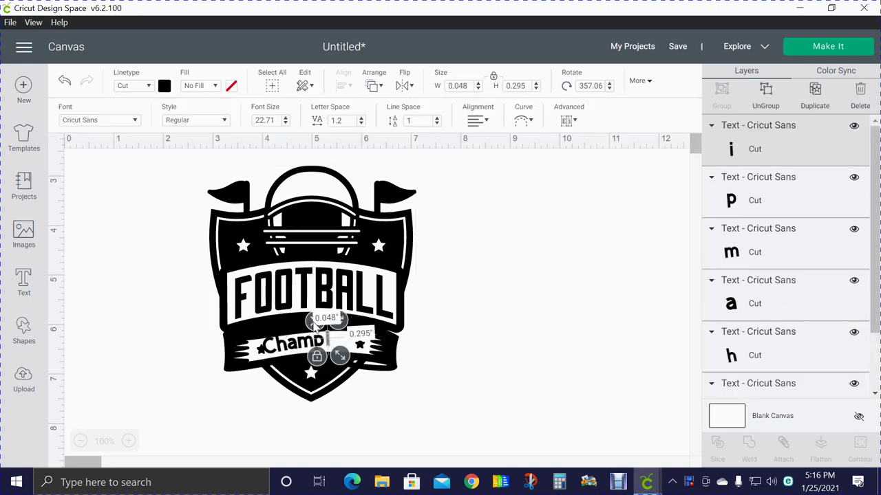
{"action": "key", "text": "Delete"}
{"action": "left_click", "coordinate": [311, 333]}
Step: Move the football badge aside, away from the Champ letters
{"action": "left_click", "coordinate": [571, 319]}
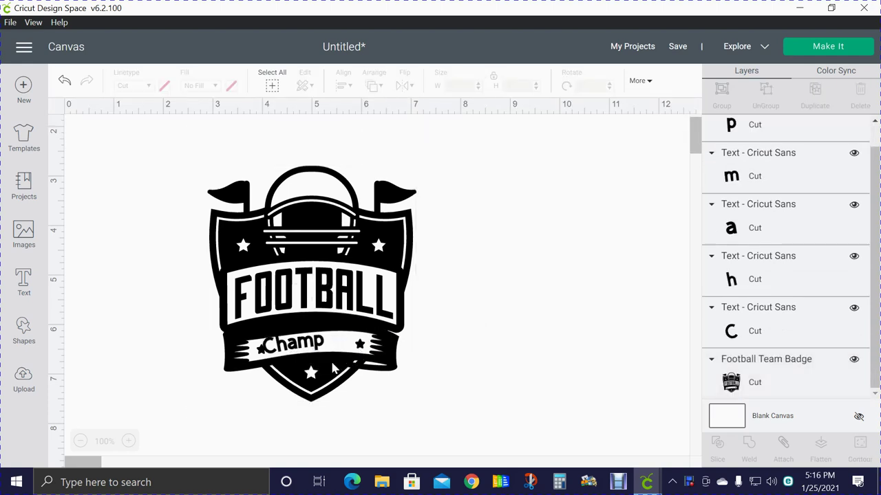
{"action": "left_click_drag", "start_coordinate": [335, 368], "coordinate": [320, 367]}
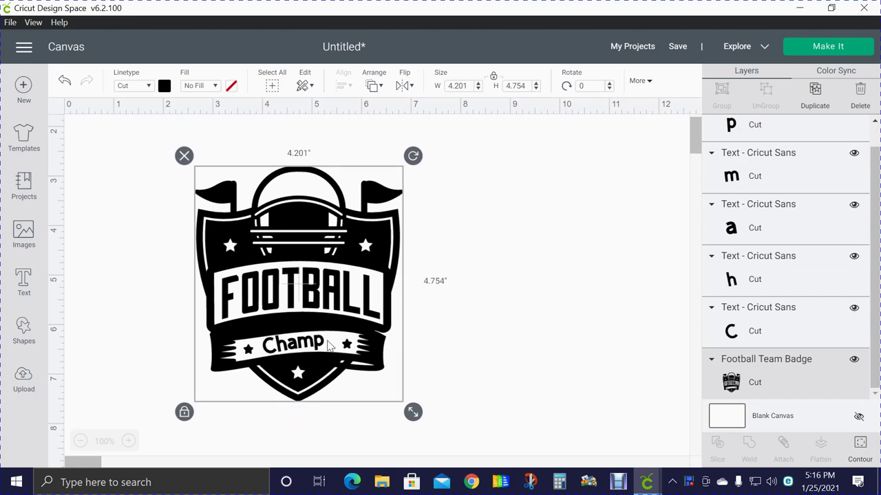
{"action": "left_click", "coordinate": [532, 281]}
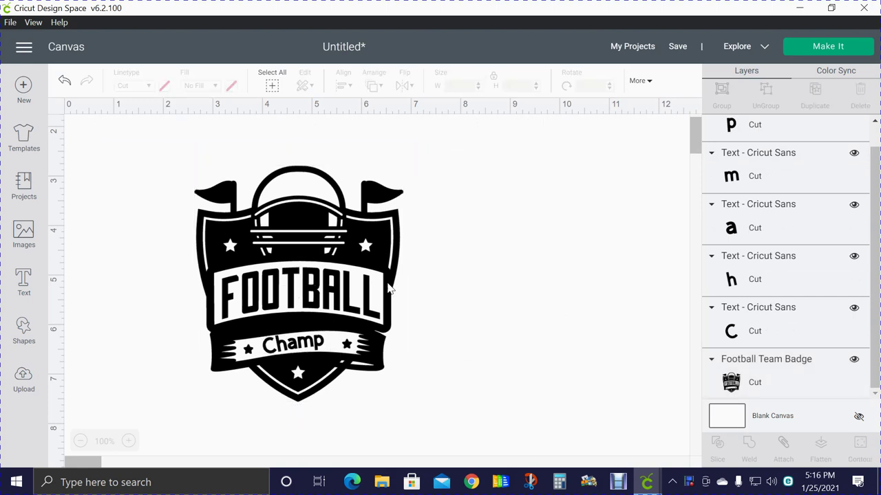
{"action": "left_click_drag", "start_coordinate": [357, 280], "coordinate": [632, 232]}
{"action": "left_click_drag", "start_coordinate": [240, 317], "coordinate": [378, 385]}
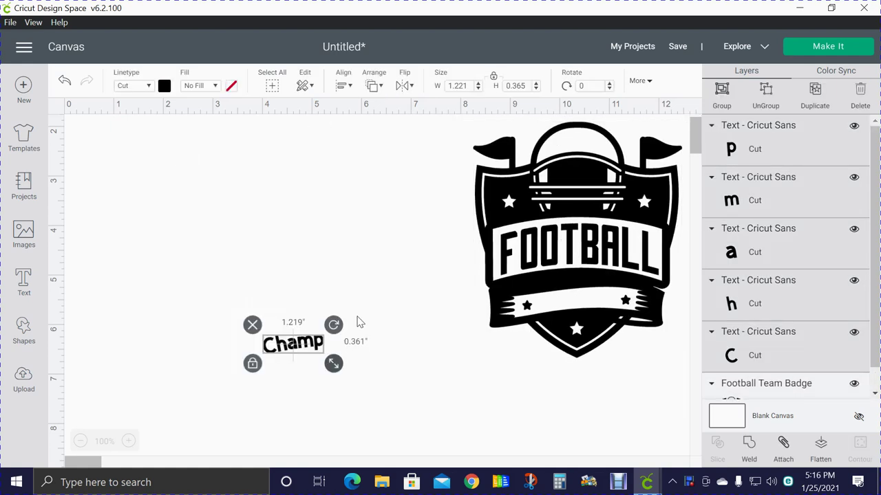
Step: Group the five Champ letters and attach them into one unit
{"action": "left_click", "coordinate": [726, 106]}
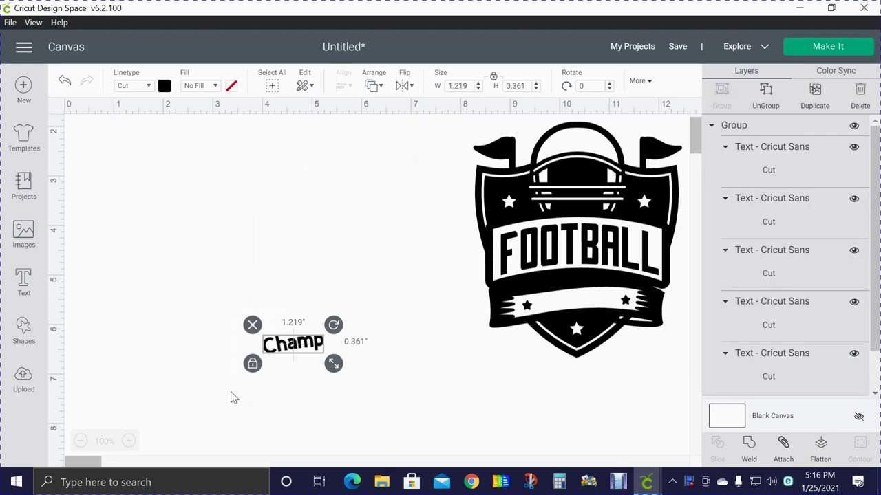
{"action": "left_click_drag", "start_coordinate": [575, 293], "coordinate": [520, 321]}
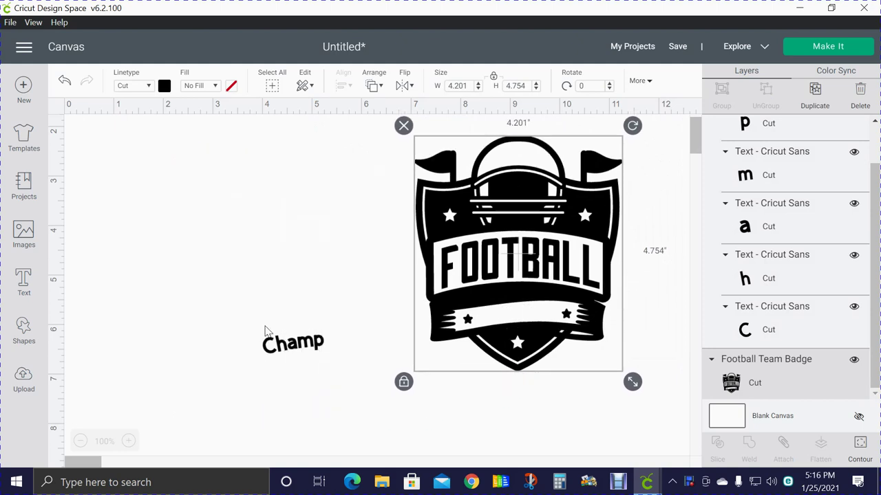
{"action": "left_click", "coordinate": [383, 369]}
{"action": "left_click_drag", "start_coordinate": [383, 369], "coordinate": [385, 372]}
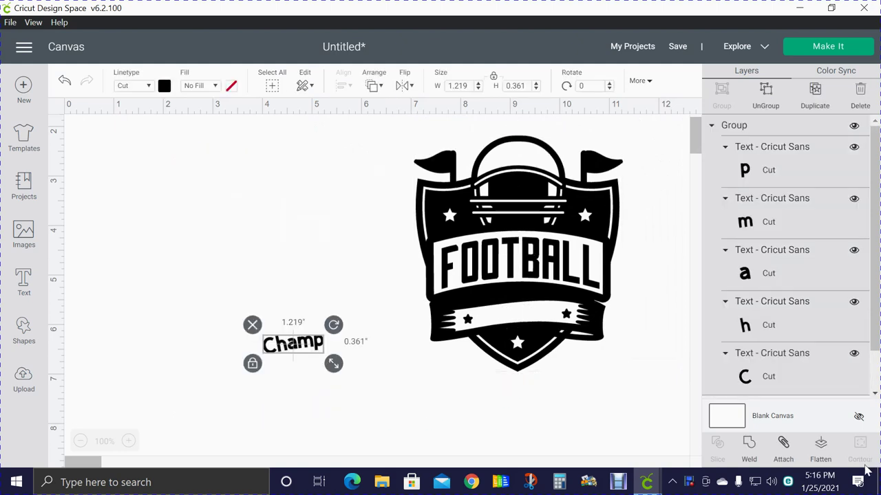
{"action": "left_click", "coordinate": [786, 463]}
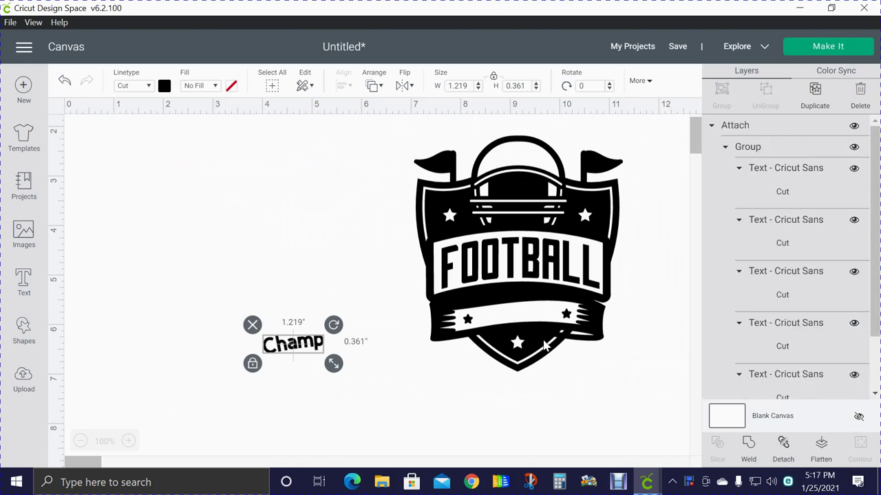
Step: Move the badge back over Champ and tilt the text very slightly
{"action": "left_click_drag", "start_coordinate": [524, 343], "coordinate": [328, 376]}
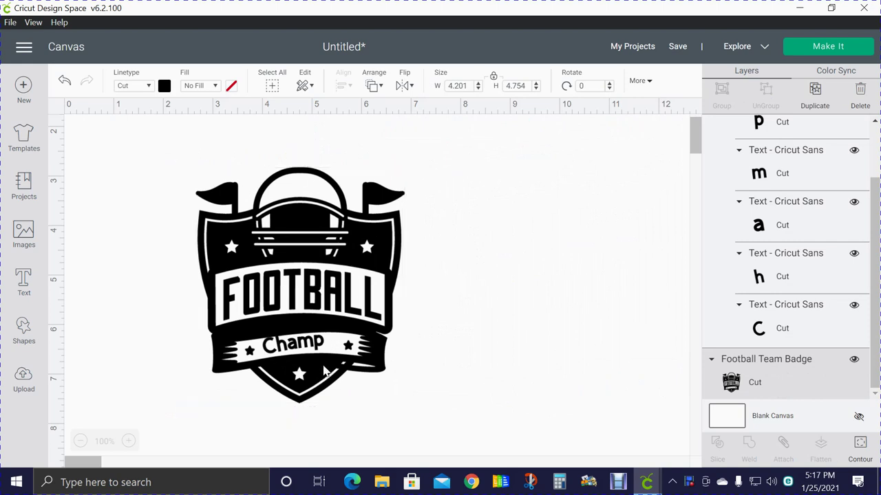
{"action": "left_click", "coordinate": [317, 347]}
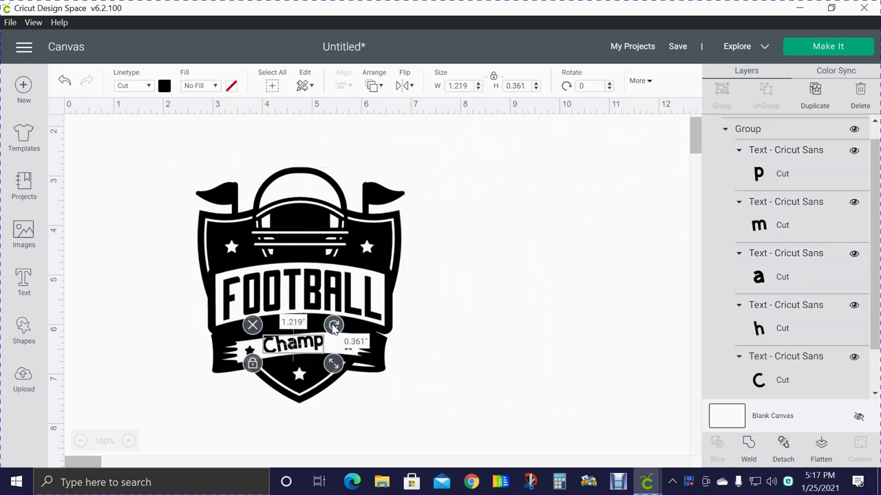
{"action": "left_click_drag", "start_coordinate": [333, 333], "coordinate": [320, 346]}
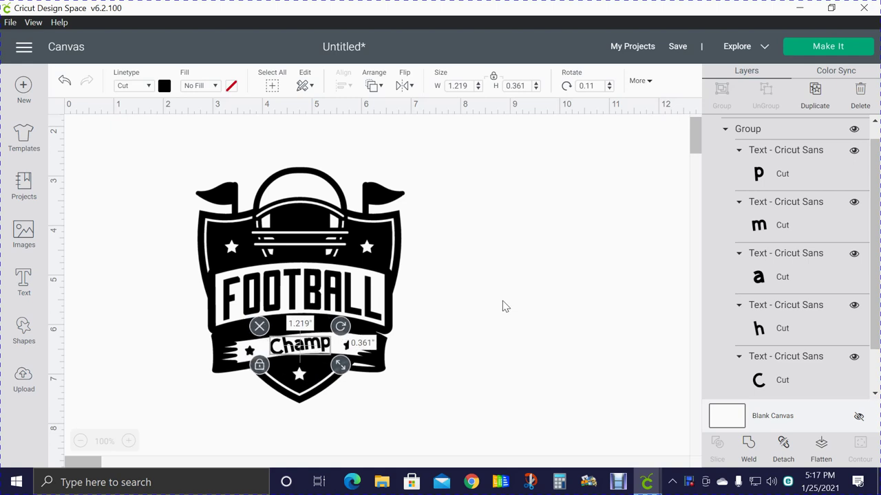
Step: Colour Champ dark red and rotate it to about 2.45° to follow the banner
{"action": "left_click", "coordinate": [163, 87]}
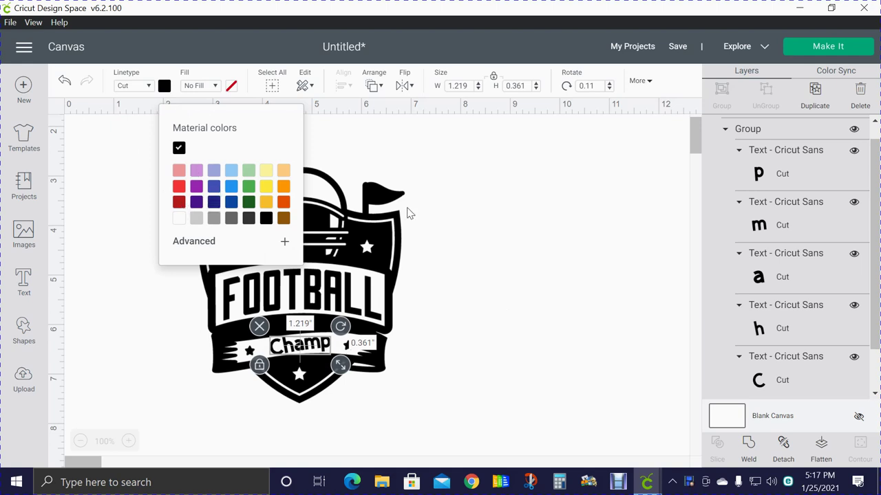
{"action": "left_click", "coordinate": [178, 202]}
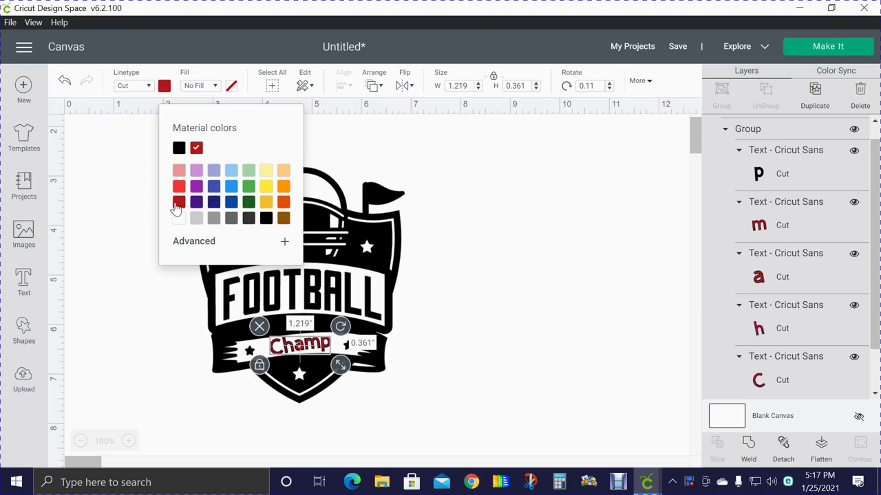
{"action": "left_click", "coordinate": [510, 270]}
{"action": "left_click", "coordinate": [327, 351]}
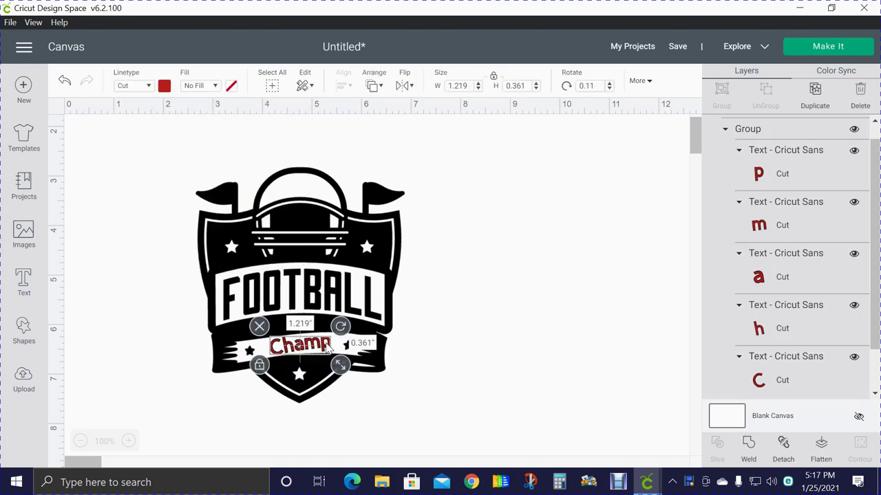
{"action": "left_click_drag", "start_coordinate": [337, 329], "coordinate": [345, 332]}
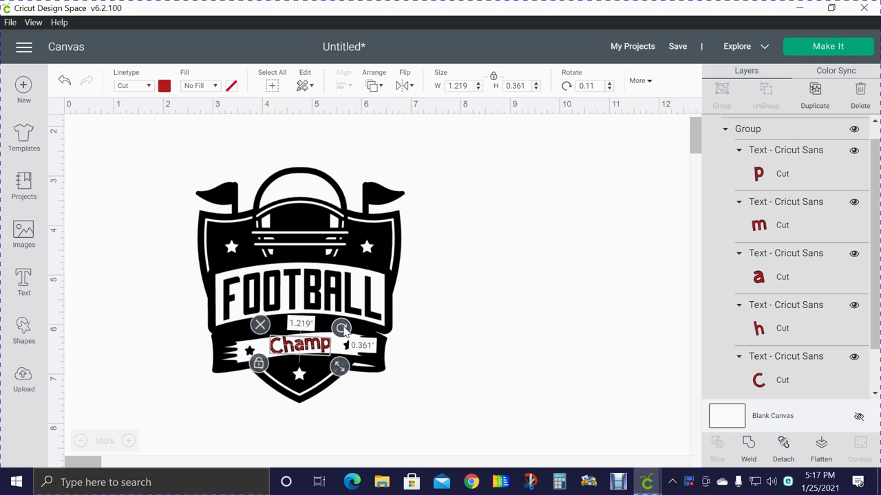
{"action": "left_click", "coordinate": [485, 325]}
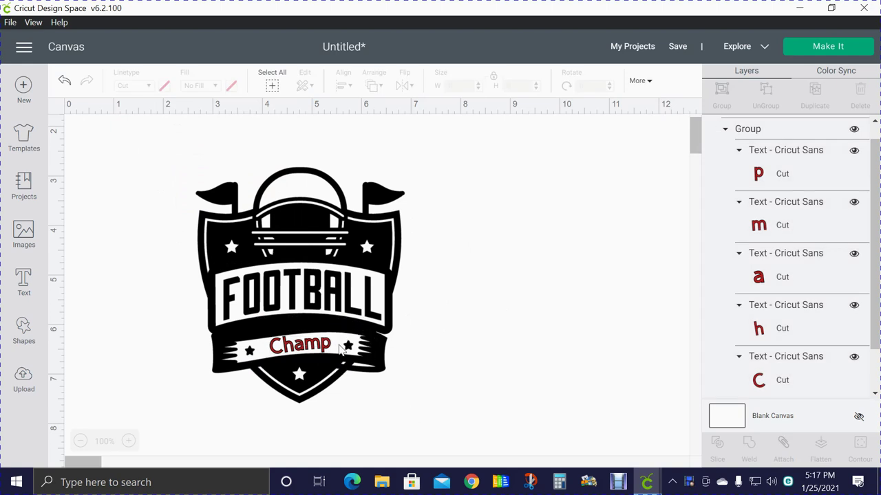
Step: Set the Champ letters' colour back to black
{"action": "left_click", "coordinate": [316, 351]}
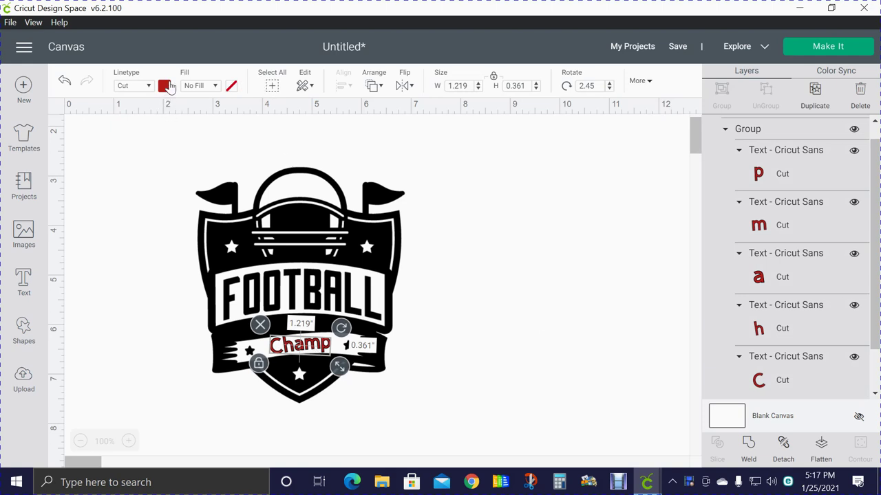
{"action": "left_click", "coordinate": [164, 85]}
{"action": "left_click", "coordinate": [179, 149]}
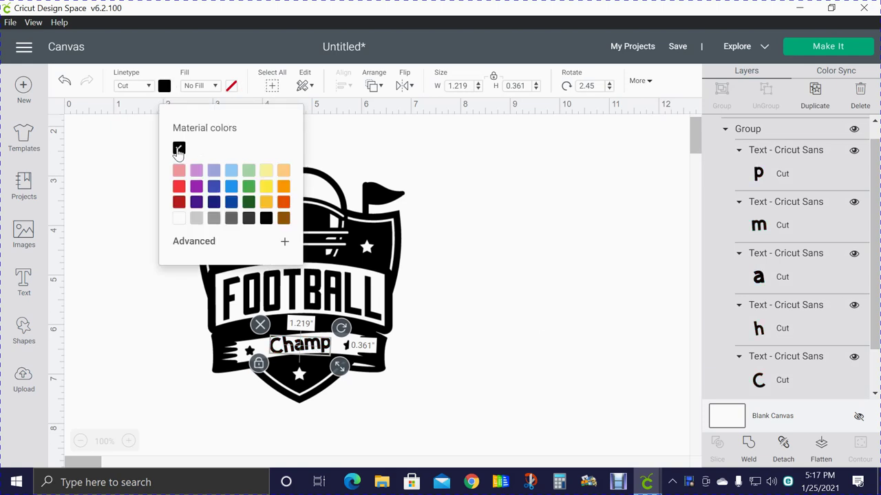
{"action": "left_click", "coordinate": [481, 212]}
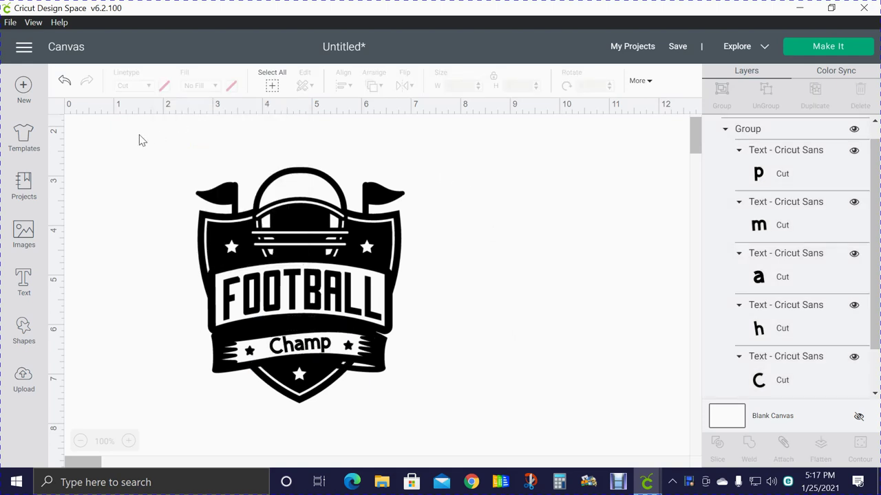
Step: Select the badge and Champ text and weld them into one 4.201 × 4.754 in Weld Result
{"action": "left_click_drag", "start_coordinate": [143, 134], "coordinate": [485, 444]}
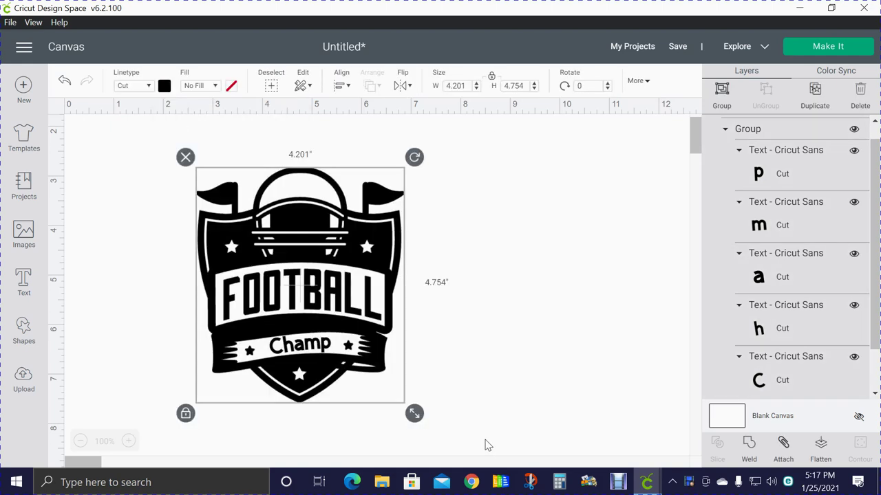
{"action": "left_click", "coordinate": [749, 449]}
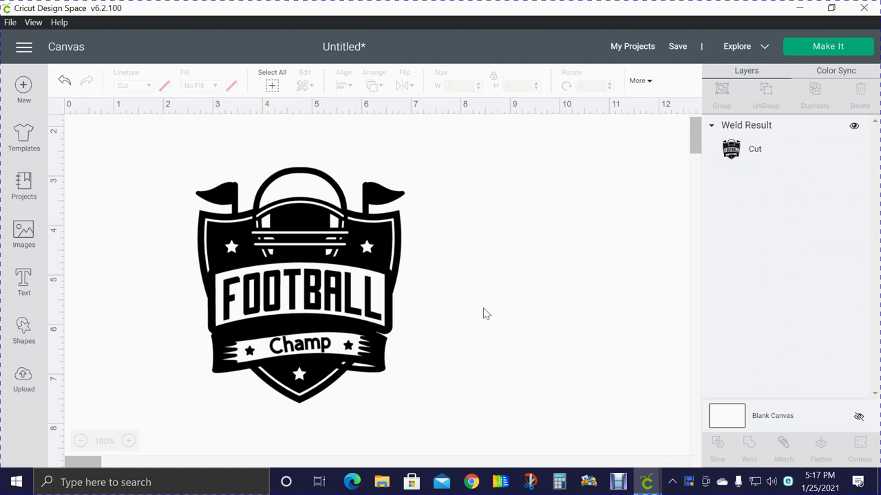
{"action": "left_click_drag", "start_coordinate": [332, 283], "coordinate": [283, 271]}
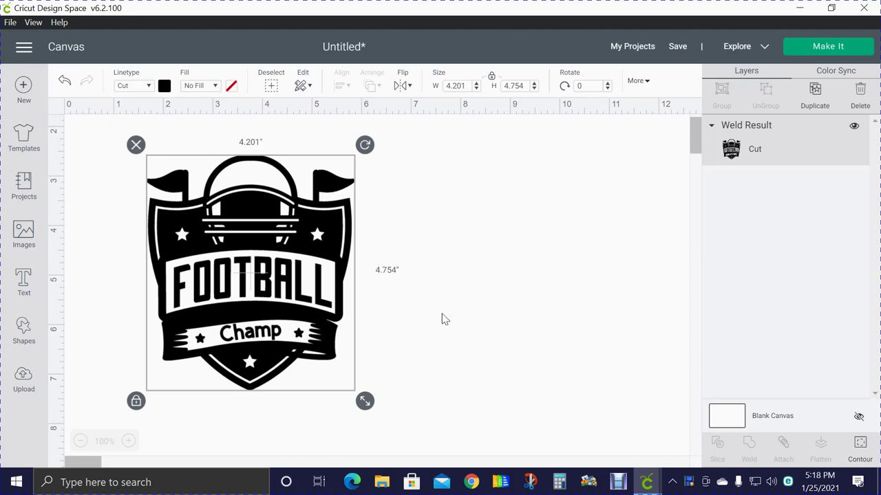
{"action": "right_click", "coordinate": [311, 234]}
{"action": "left_click", "coordinate": [484, 229]}
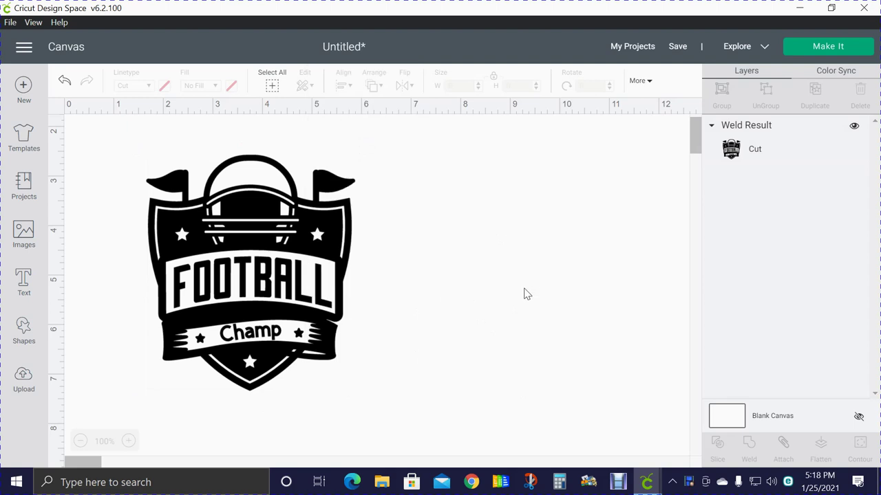